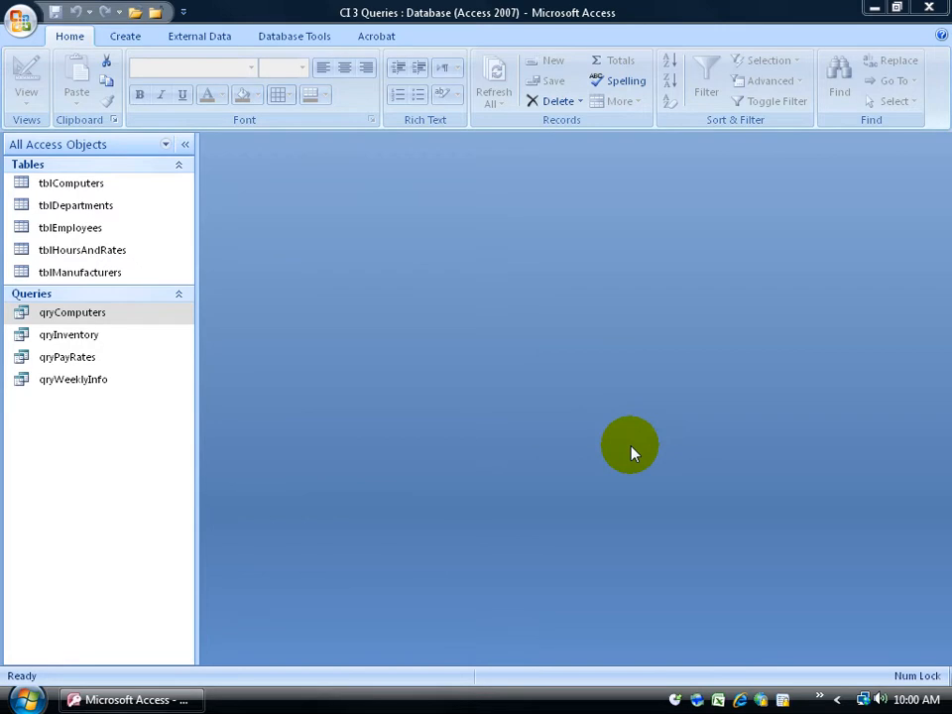
# Open the qryInventory query and examine the values in its PurchasePrice column.
pyautogui.click(107, 335)
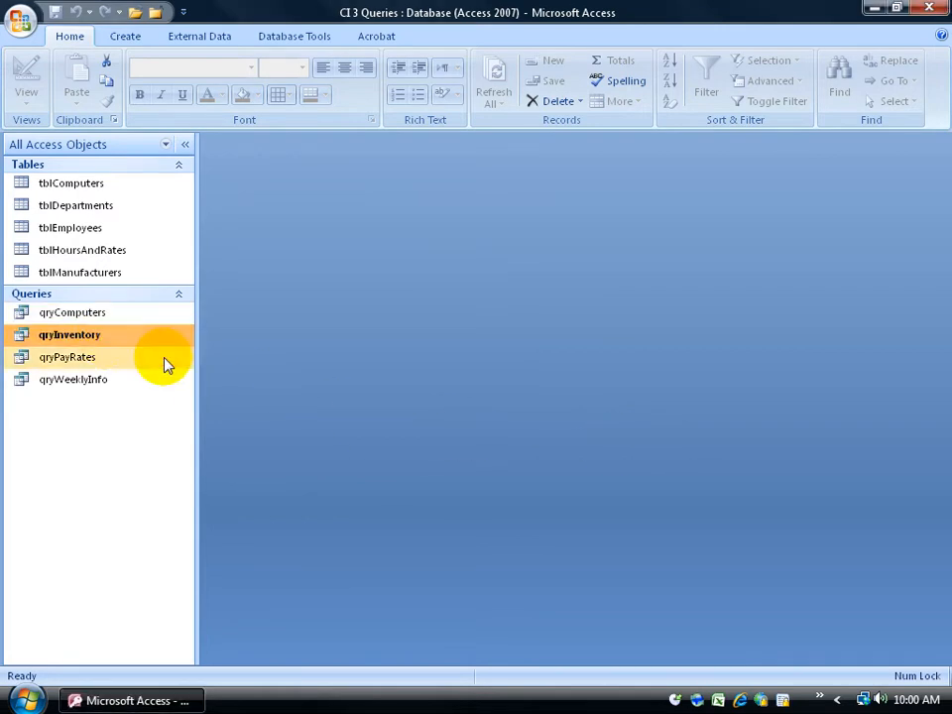
pyautogui.doubleClick(98, 337)
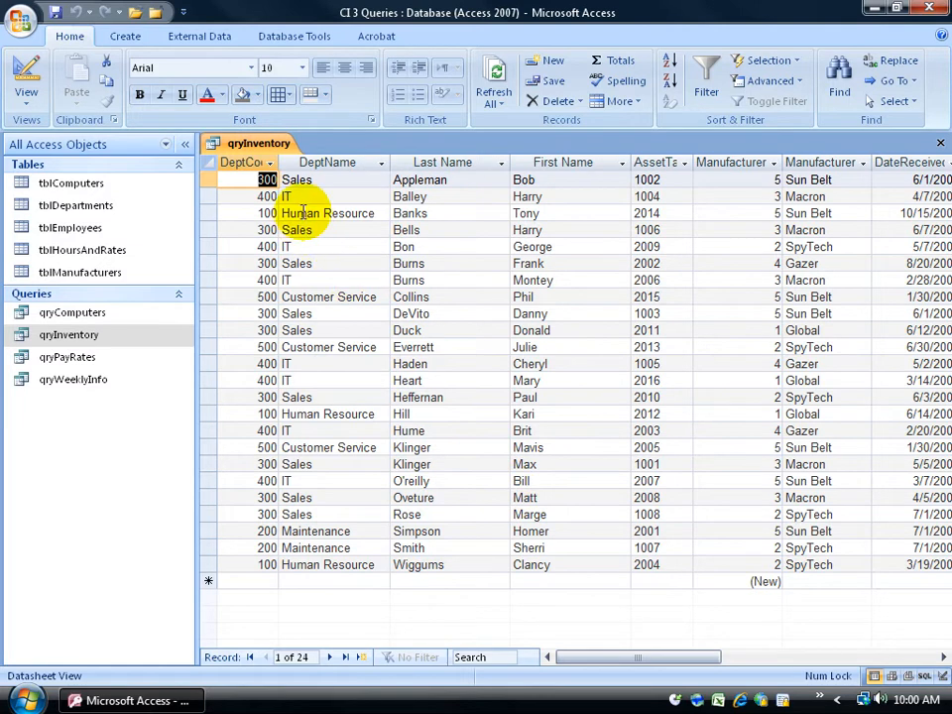
pyautogui.moveTo(648, 658); pyautogui.dragTo(712, 659)
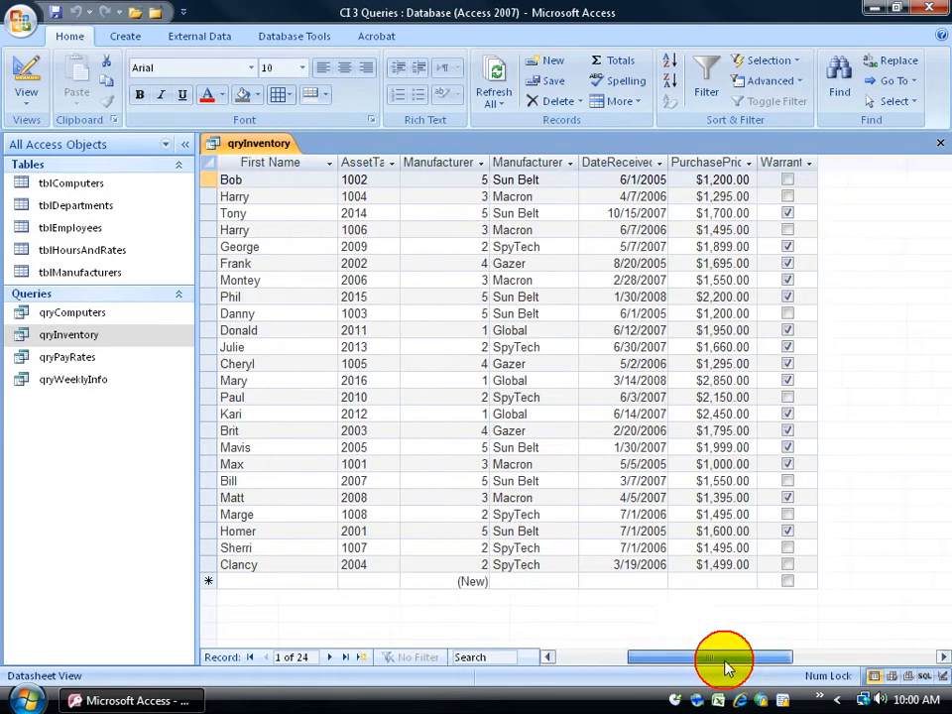
pyautogui.click(717, 263)
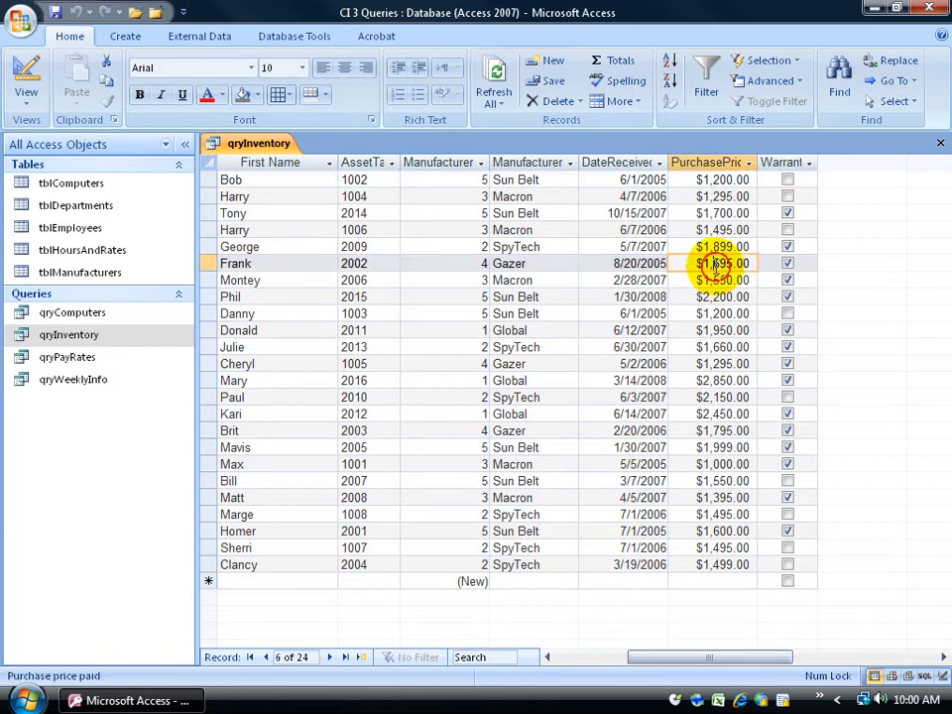
pyautogui.click(719, 279)
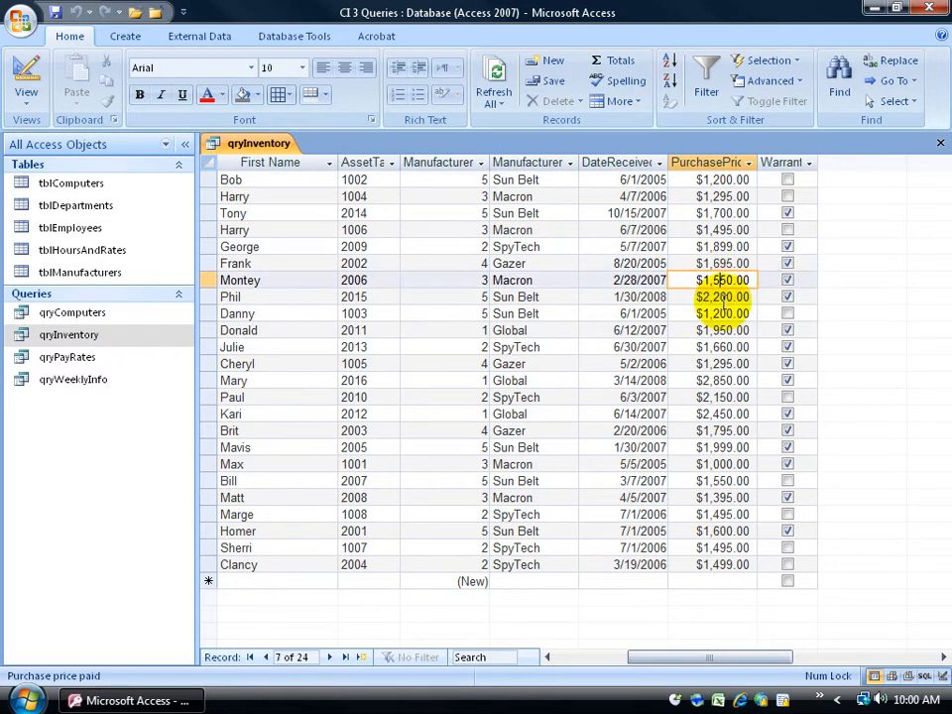
pyautogui.click(720, 364)
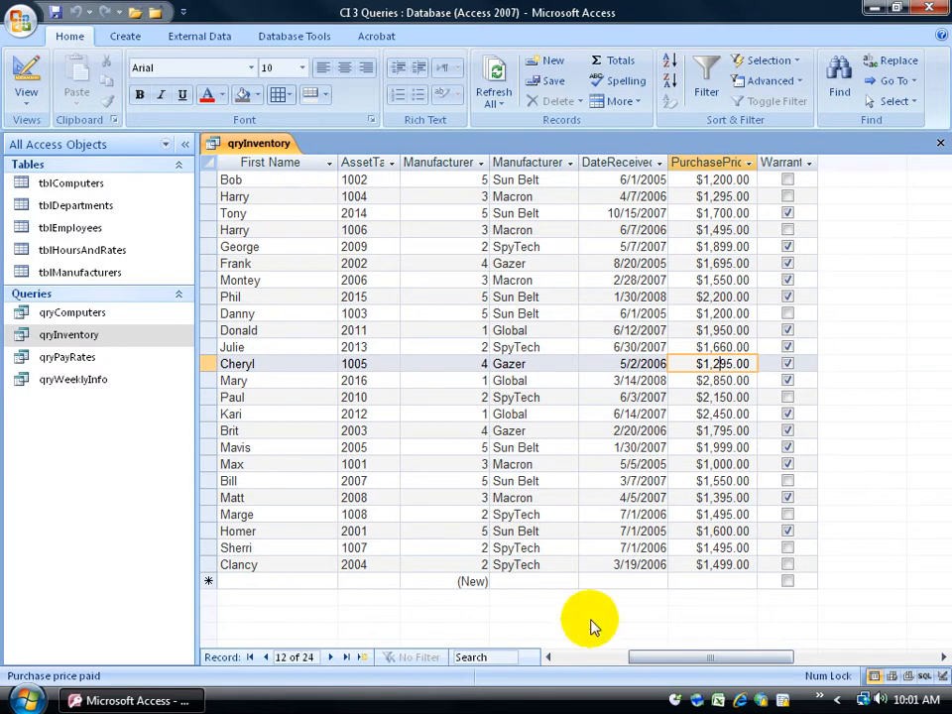
pyautogui.moveTo(663, 658); pyautogui.dragTo(574, 663)
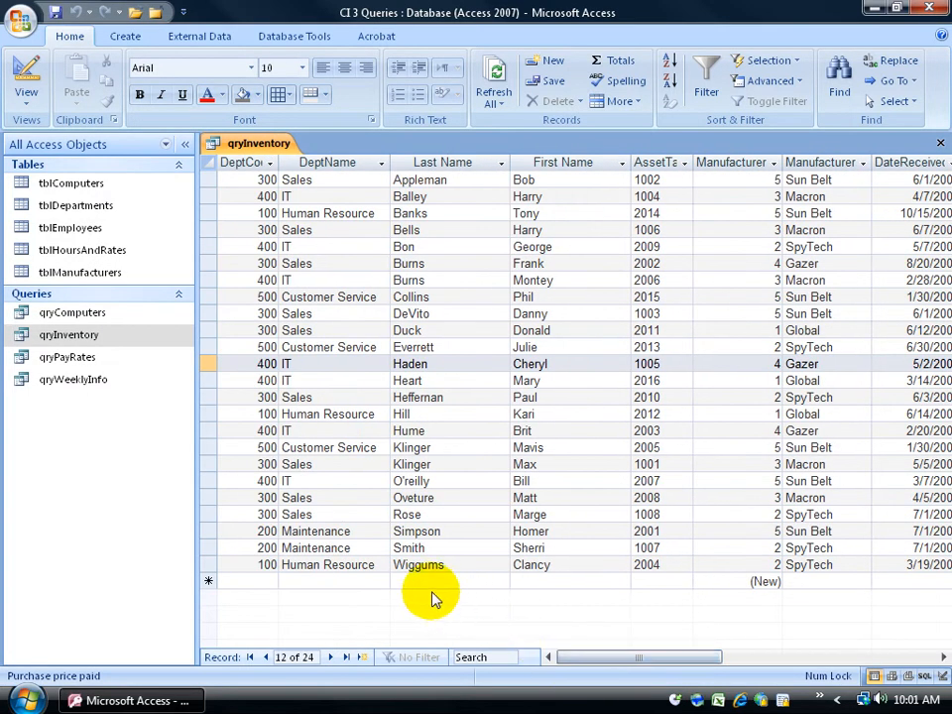
# Switch the qryInventory query to Design view.
pyautogui.rightClick(247, 147)
pyautogui.click(265, 223)
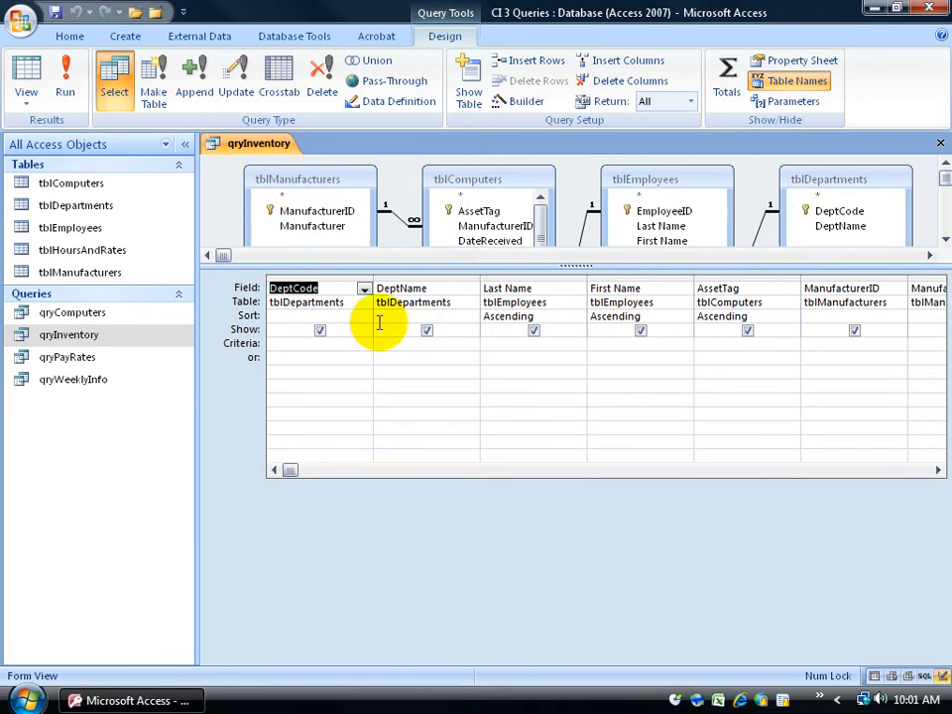
# Examine which source table each field in the query design grid comes from, from DeptCode through Warranty.
pyautogui.click(302, 302)
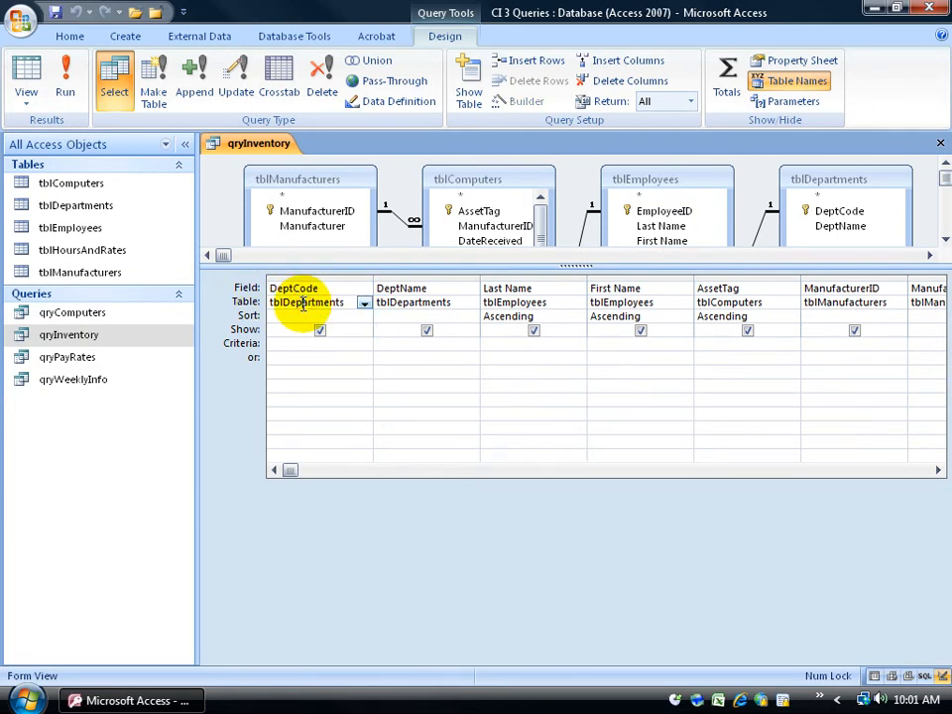
pyautogui.click(404, 303)
pyautogui.click(541, 302)
pyautogui.click(729, 303)
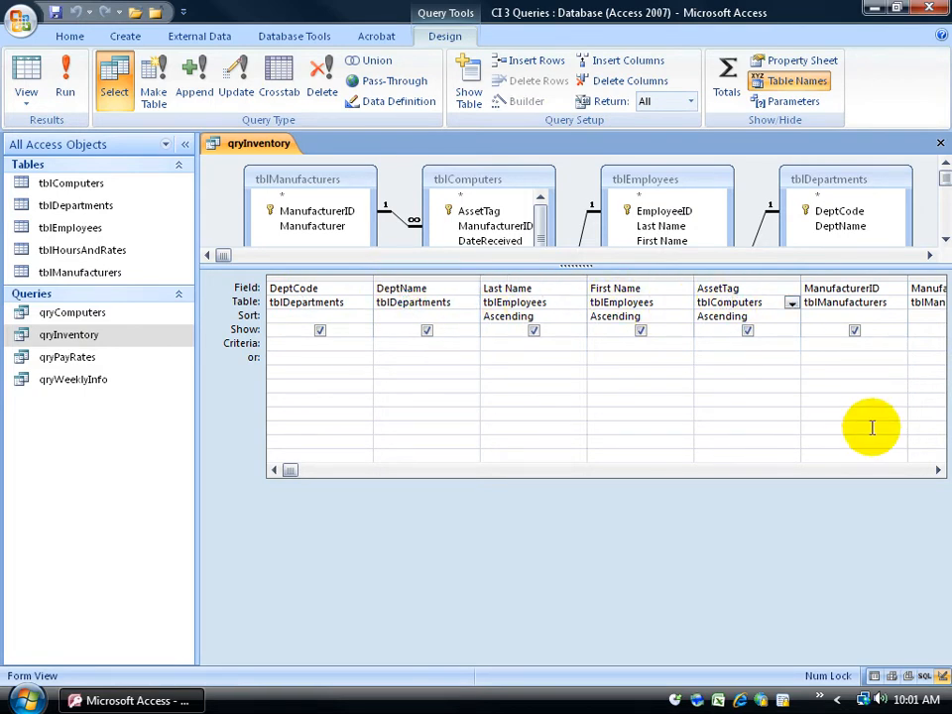
pyautogui.click(937, 470)
pyautogui.click(937, 470)
pyautogui.click(937, 470)
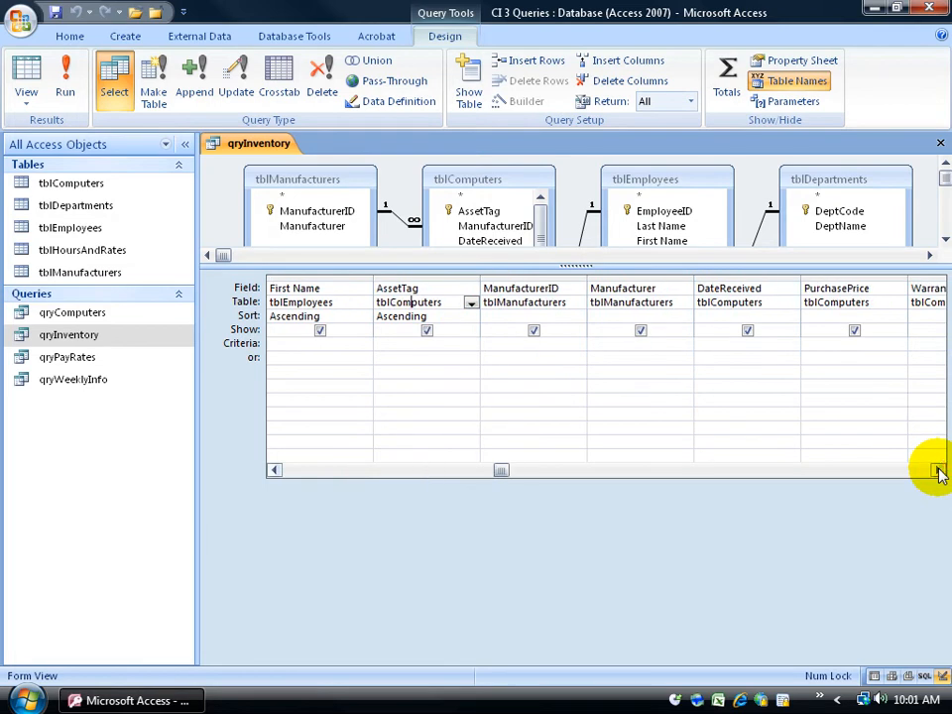
pyautogui.click(937, 470)
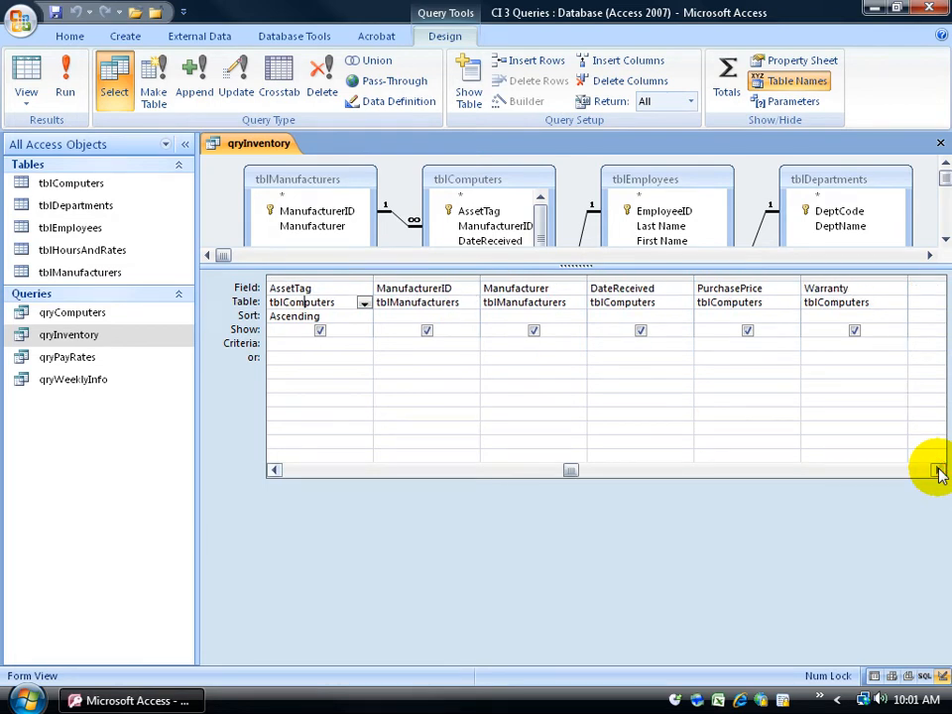
pyautogui.click(645, 302)
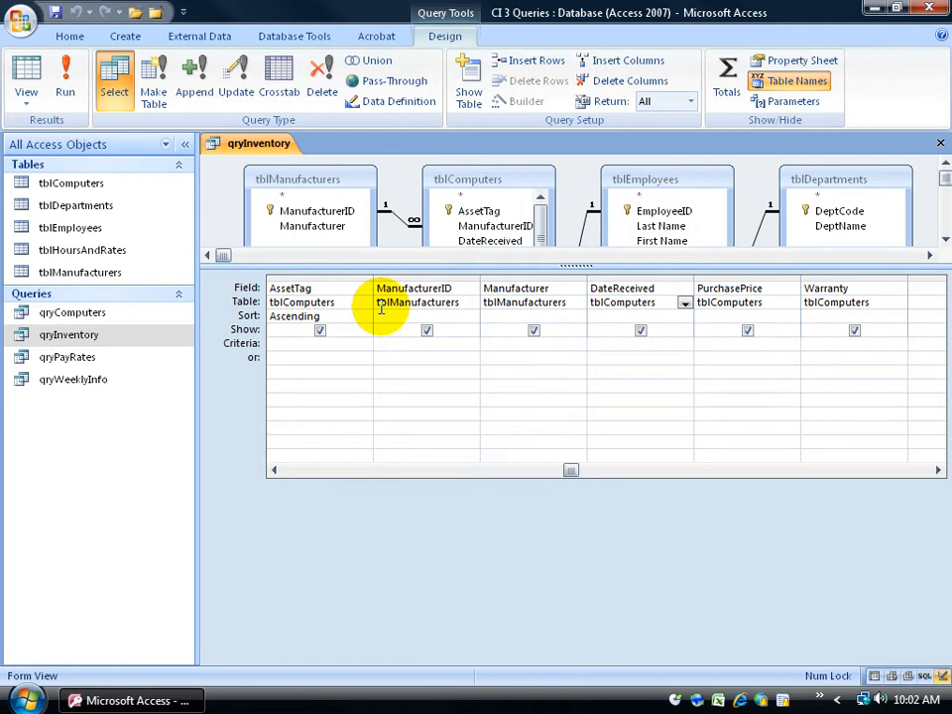
pyautogui.click(318, 300)
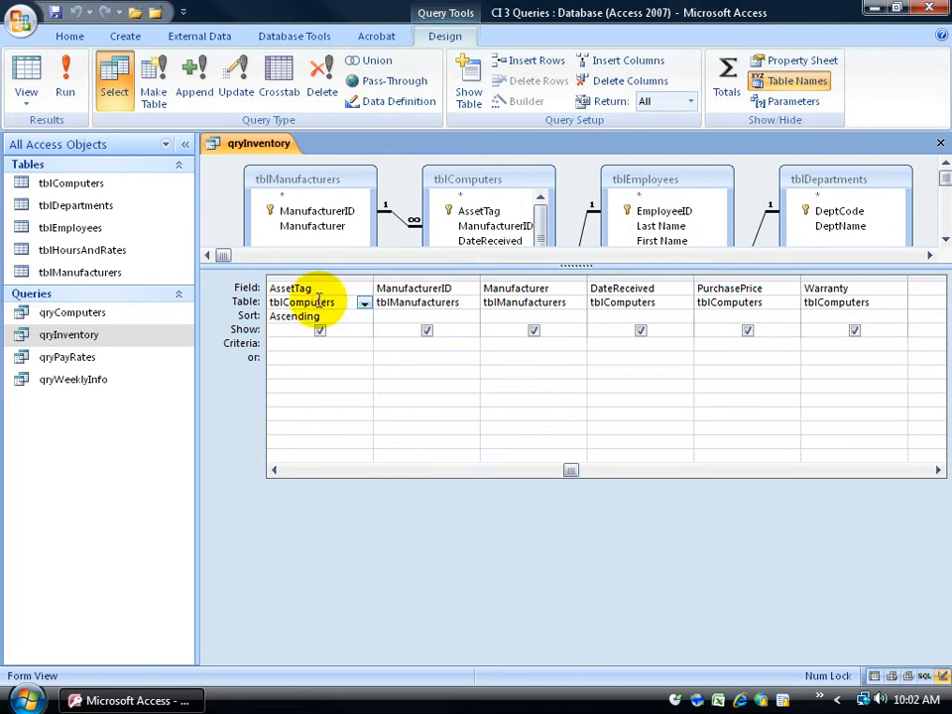
pyautogui.click(434, 303)
pyautogui.click(493, 301)
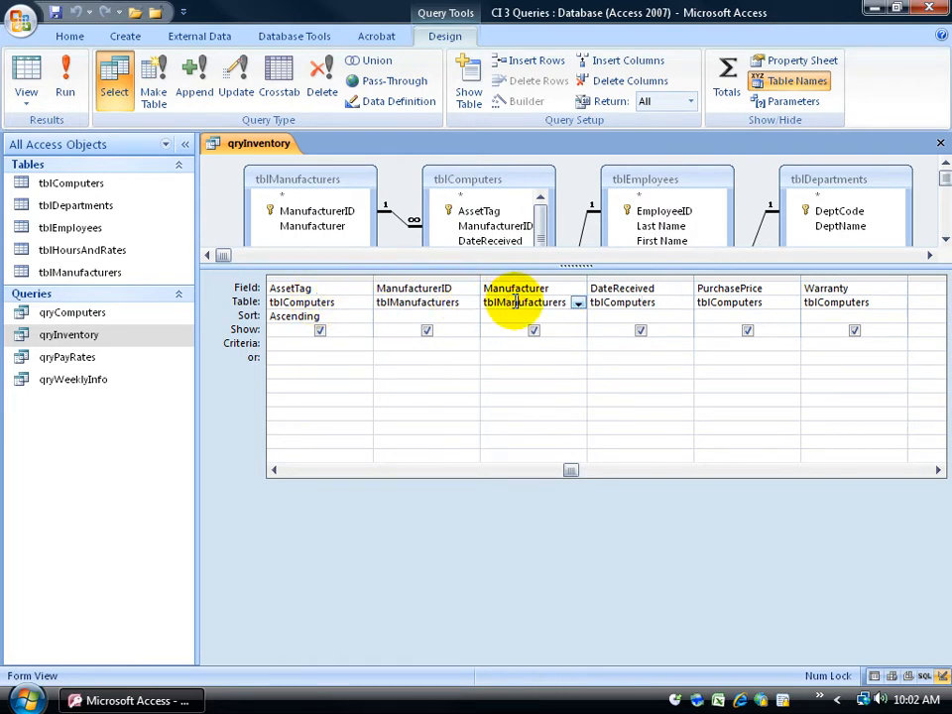
pyautogui.click(654, 303)
pyautogui.click(735, 303)
pyautogui.moveTo(573, 470); pyautogui.dragTo(282, 475)
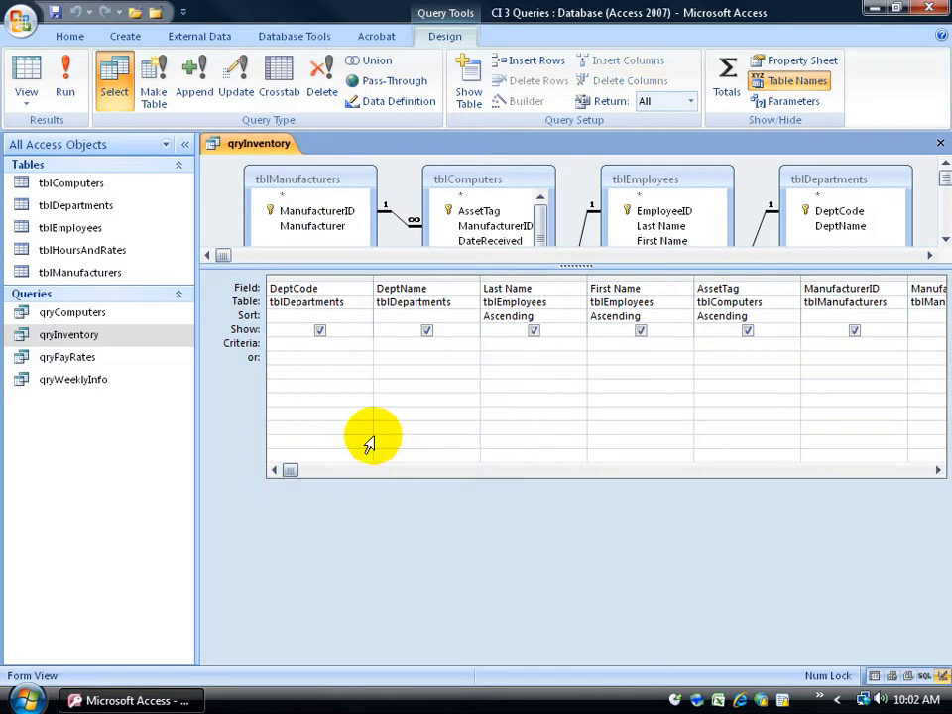
# Enlarge the table area above the design grid and lengthen the tblComputers field list to show all its fields.
pyautogui.click(271, 344)
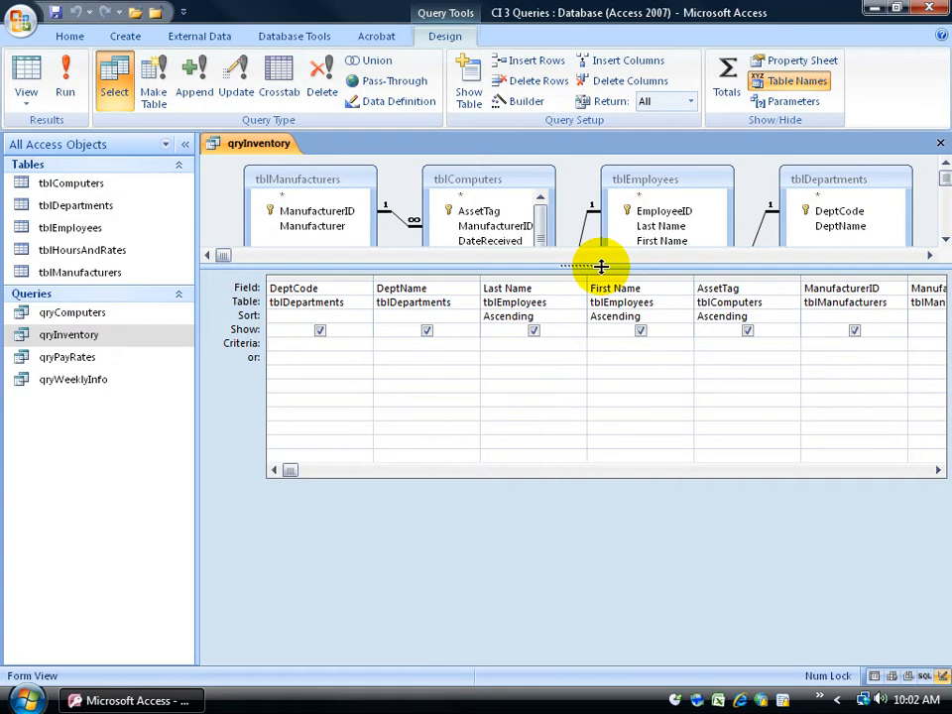
pyautogui.moveTo(600, 265); pyautogui.dragTo(599, 333)
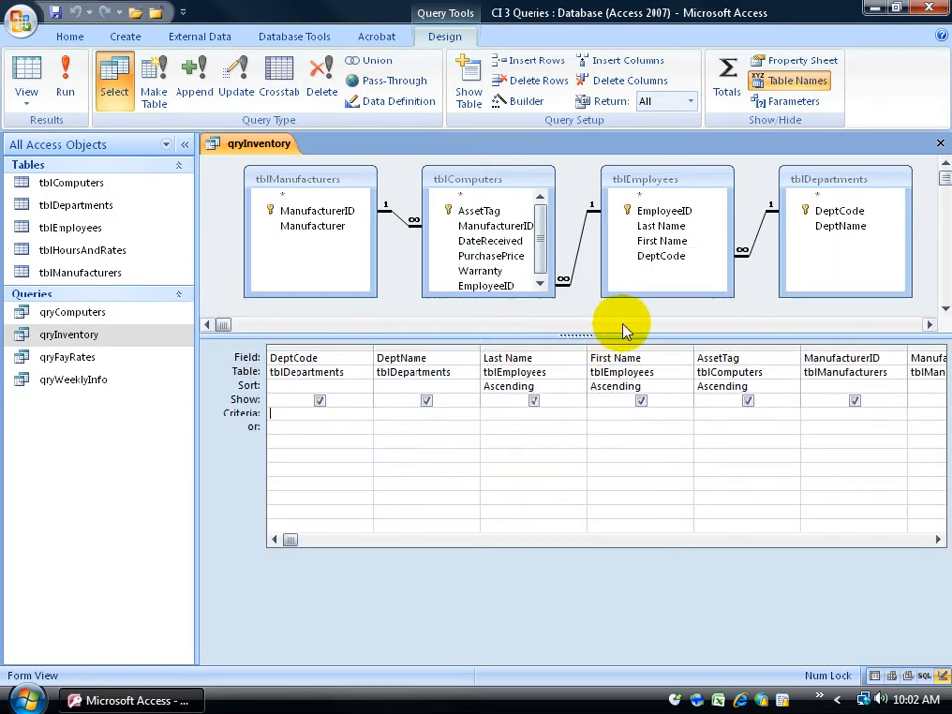
pyautogui.moveTo(555, 297); pyautogui.dragTo(556, 312)
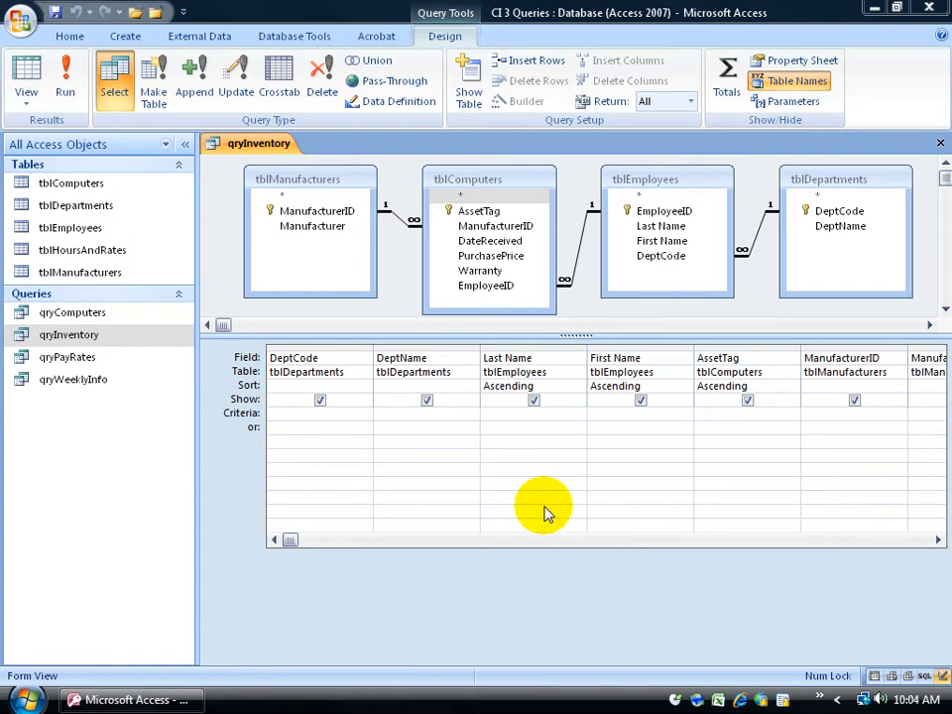
# Set the criterion of the PurchasePrice field to >2000.
pyautogui.click(938, 541)
pyautogui.click(938, 541)
pyautogui.click(938, 541)
pyautogui.click(938, 542)
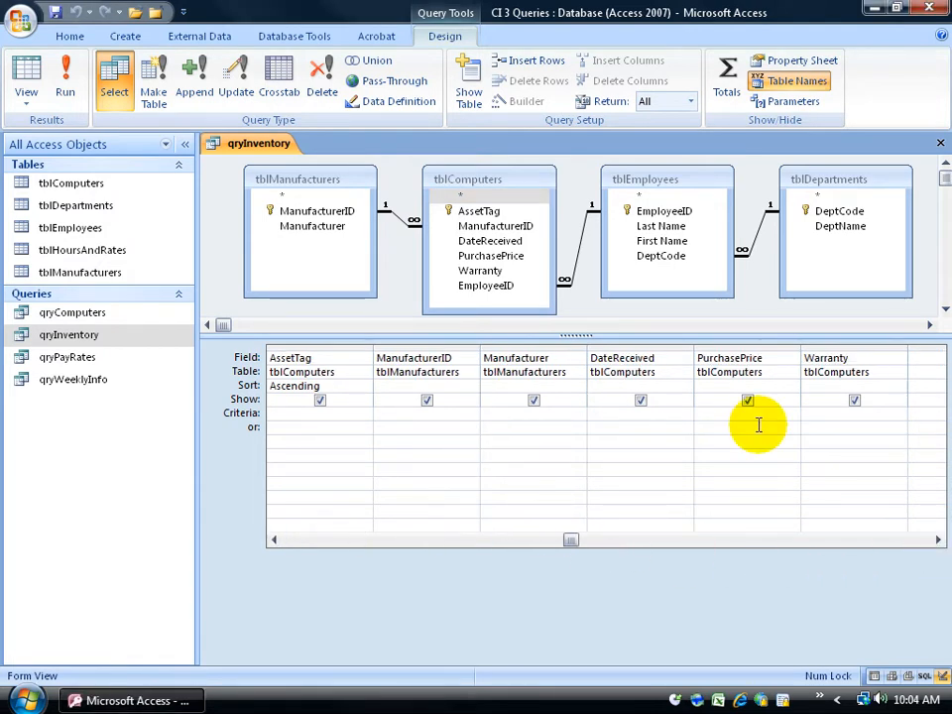
pyautogui.click(706, 415)
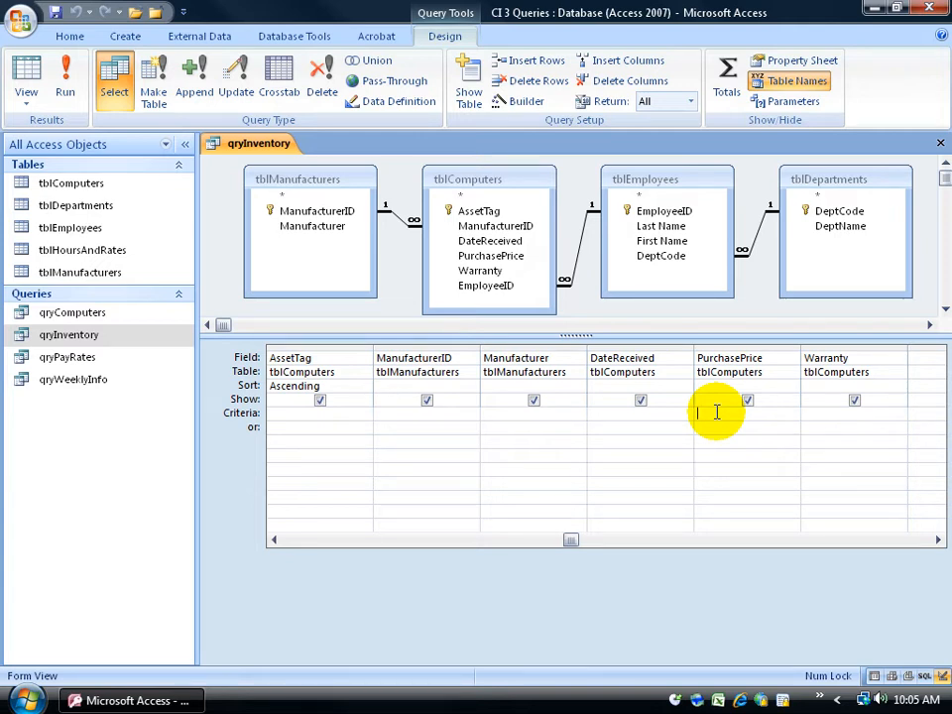
pyautogui.write('>2000')
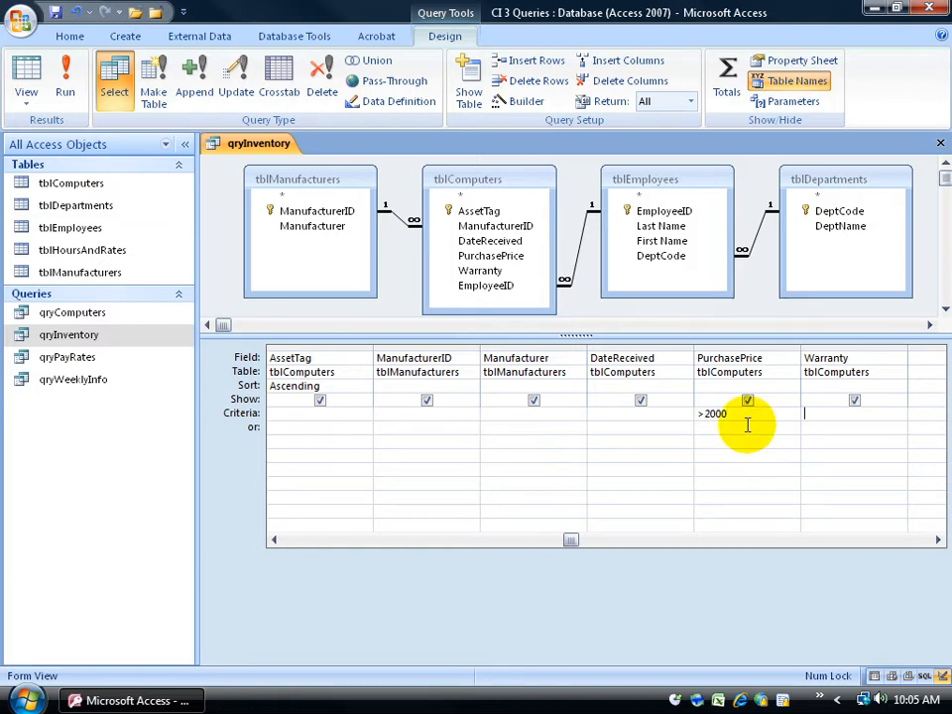
pyautogui.press('Tab')
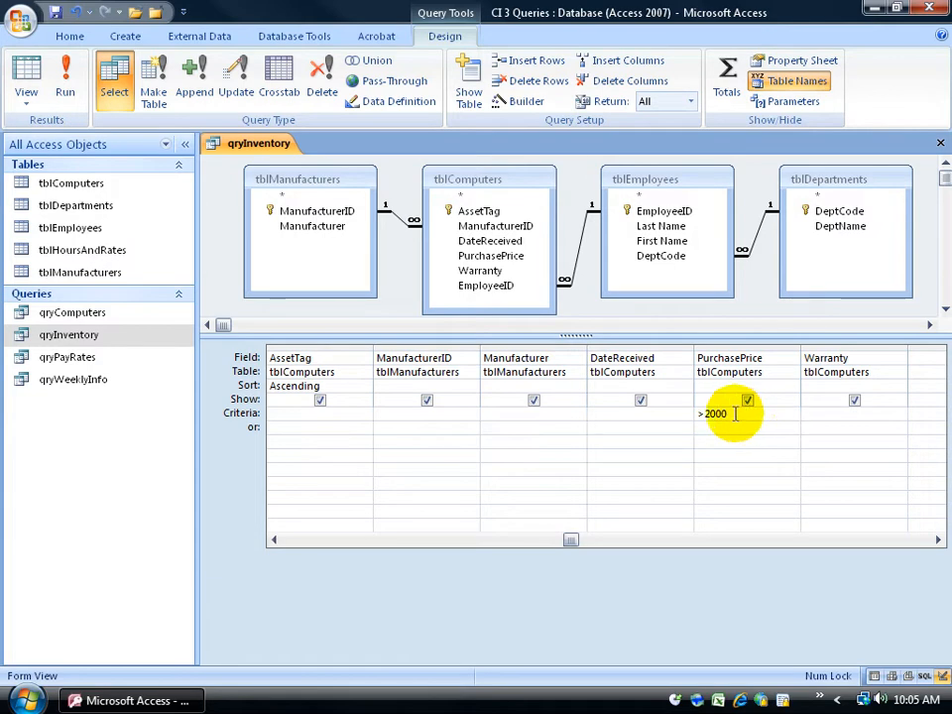
pyautogui.moveTo(703, 415); pyautogui.dragTo(696, 414)
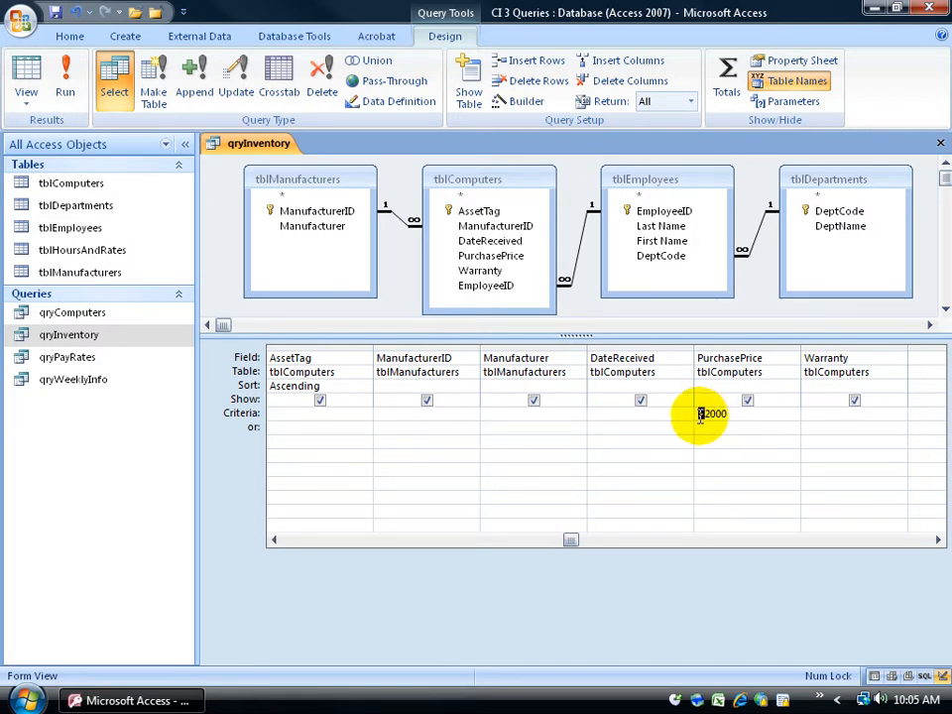
pyautogui.write('>')
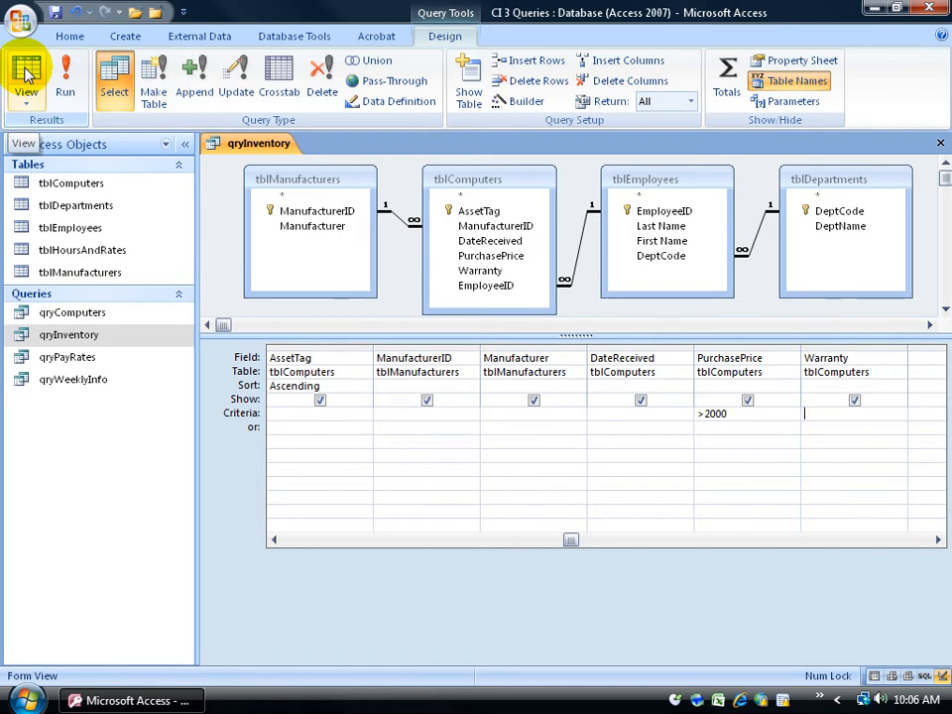
# Run the query to check the purchase prices of the returned records, and return to Design view.
pyautogui.click(64, 81)
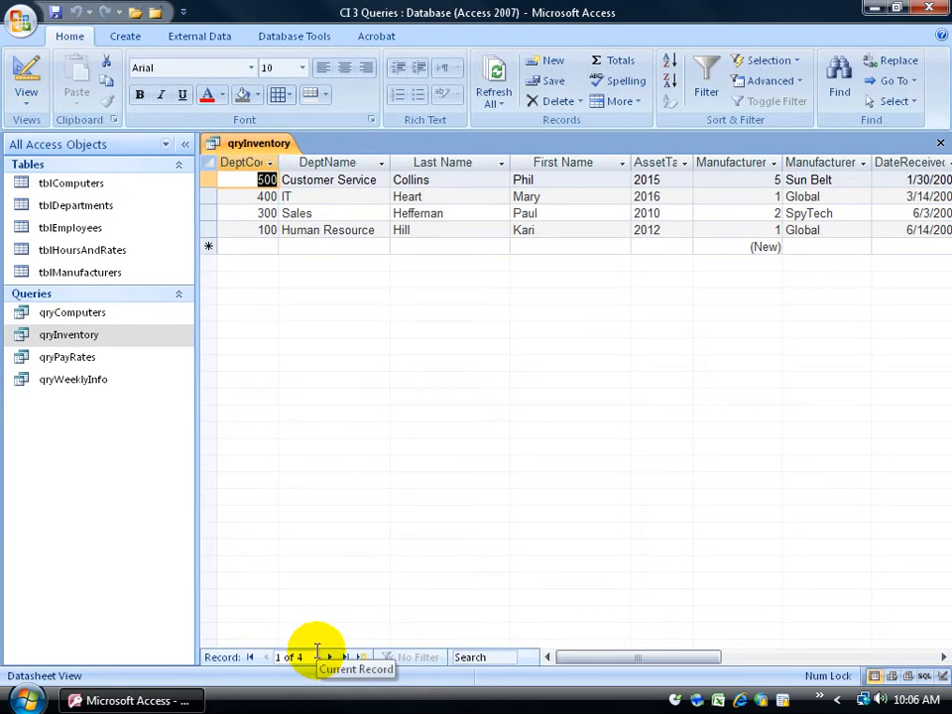
pyautogui.moveTo(654, 663); pyautogui.dragTo(709, 662)
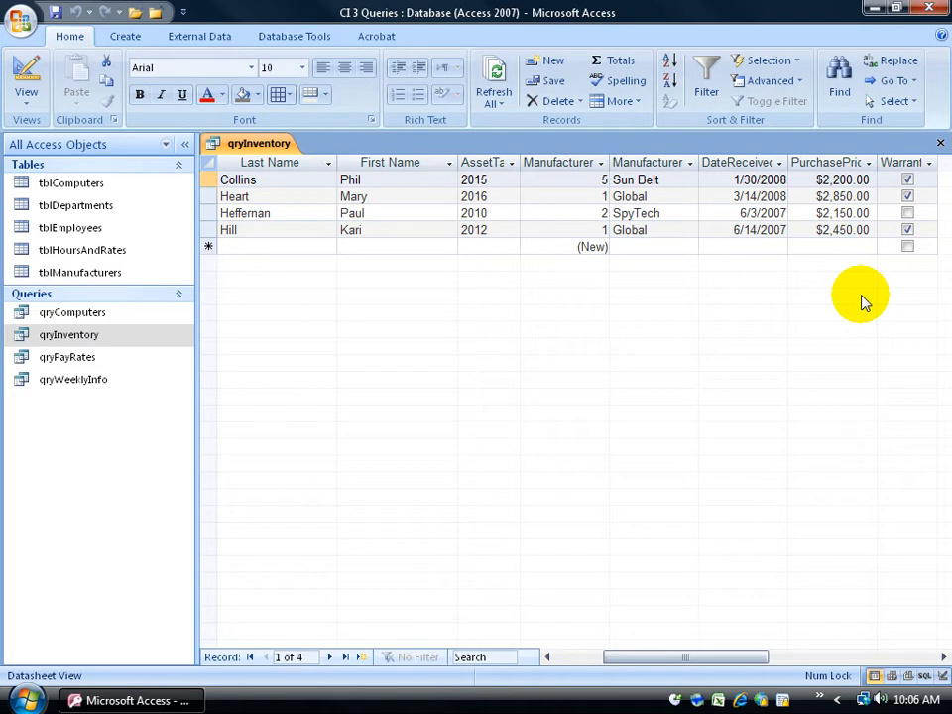
pyautogui.click(20, 72)
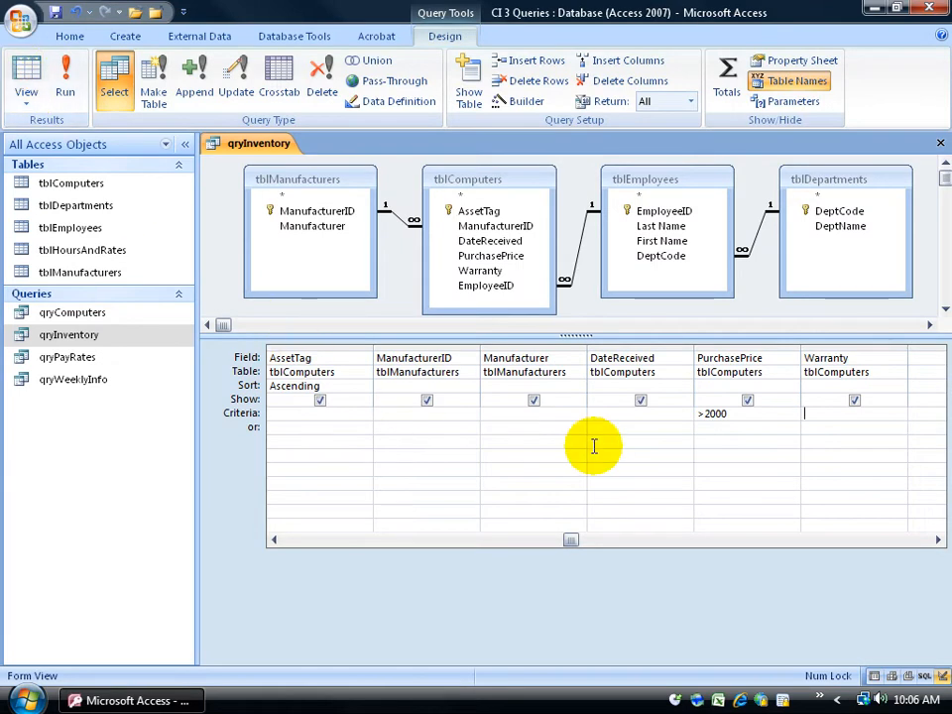
# Remove the PurchasePrice criterion and set the criterion of the DeptCode field to 100.
pyautogui.moveTo(726, 414); pyautogui.dragTo(684, 418)
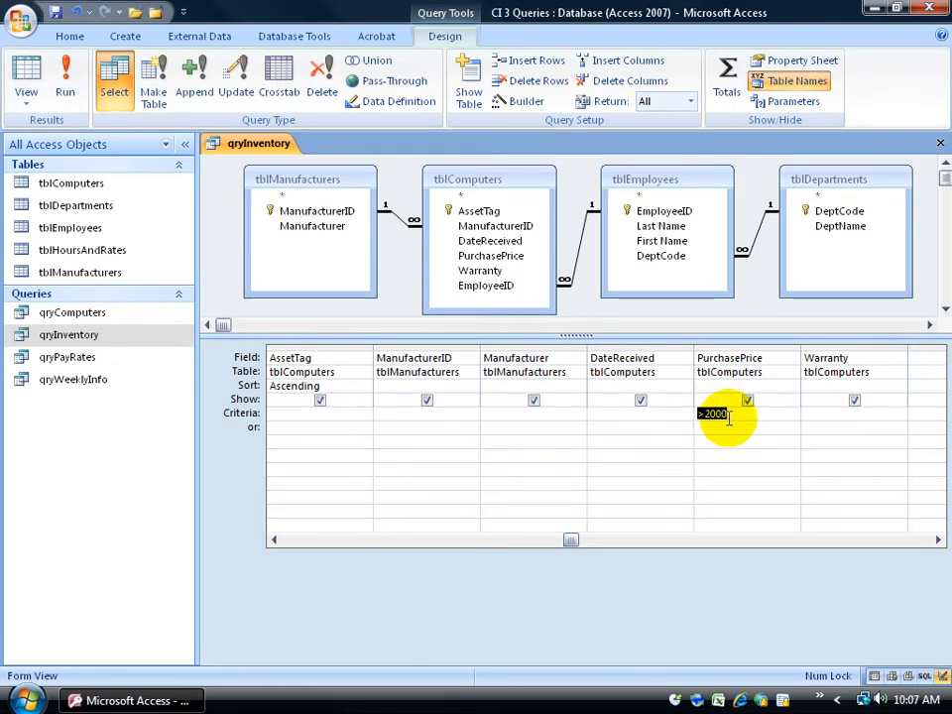
pyautogui.press('Delete')
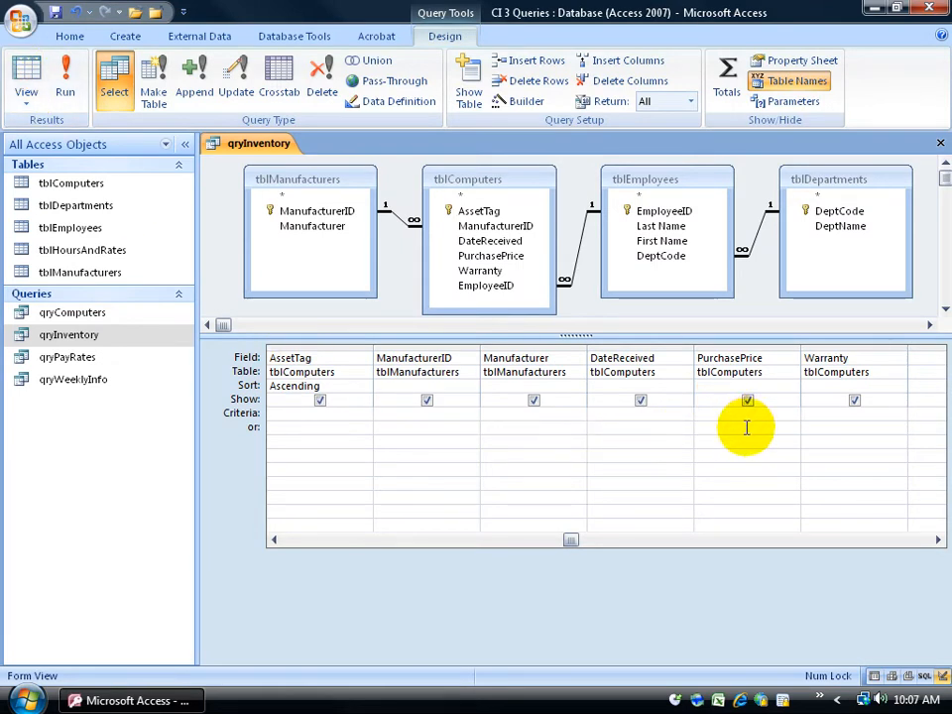
pyautogui.moveTo(570, 540); pyautogui.dragTo(301, 541)
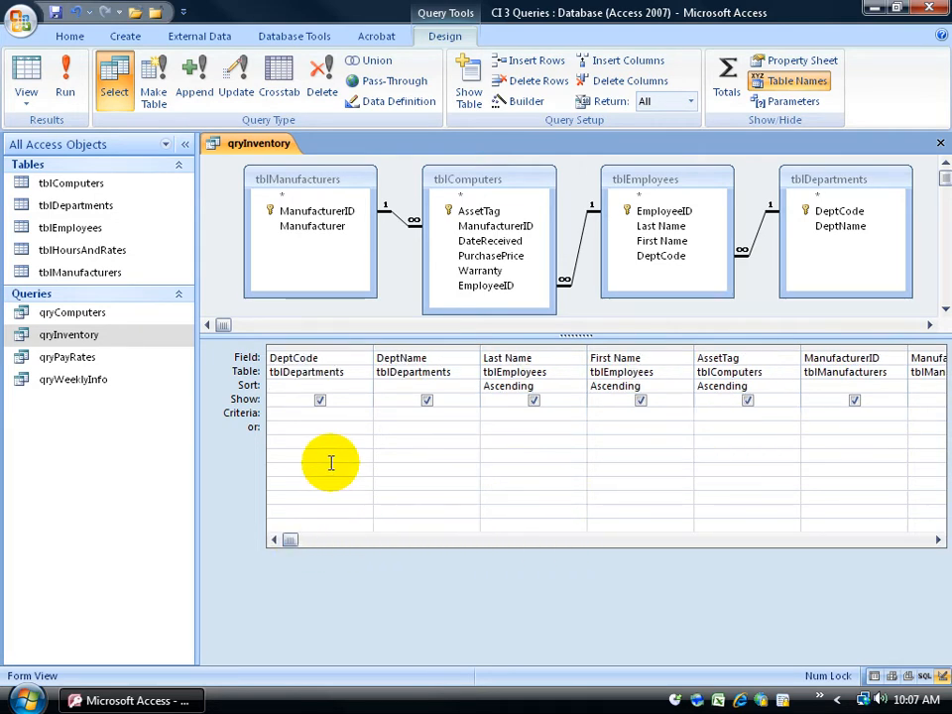
pyautogui.click(312, 414)
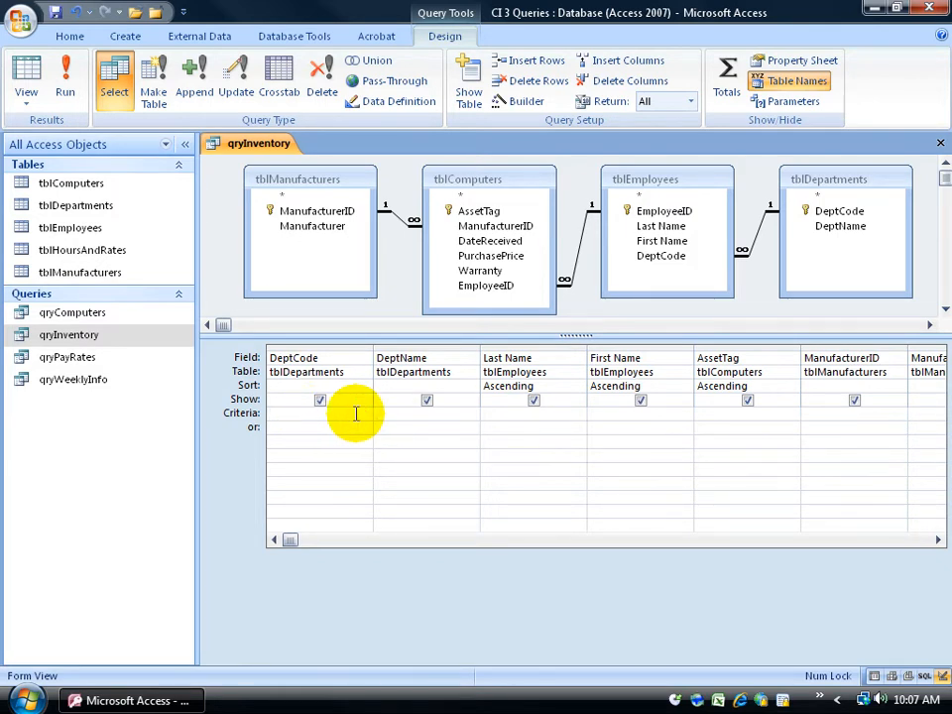
pyautogui.write('100')
# Run the query to examine the records for department code 100, and return to Design view.
pyautogui.click(66, 83)
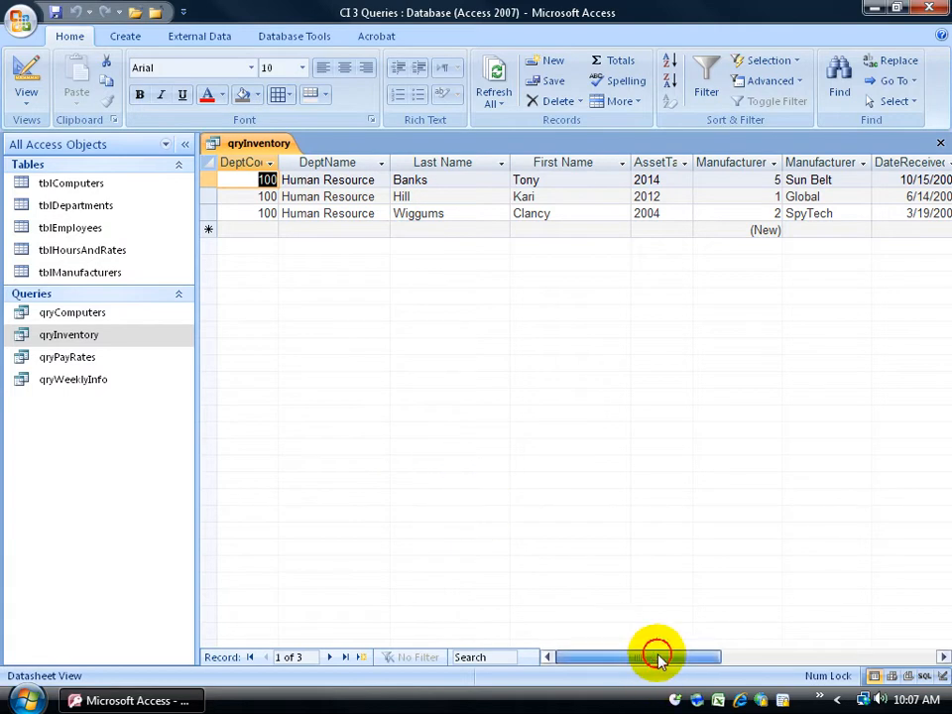
pyautogui.moveTo(650, 656); pyautogui.dragTo(686, 654)
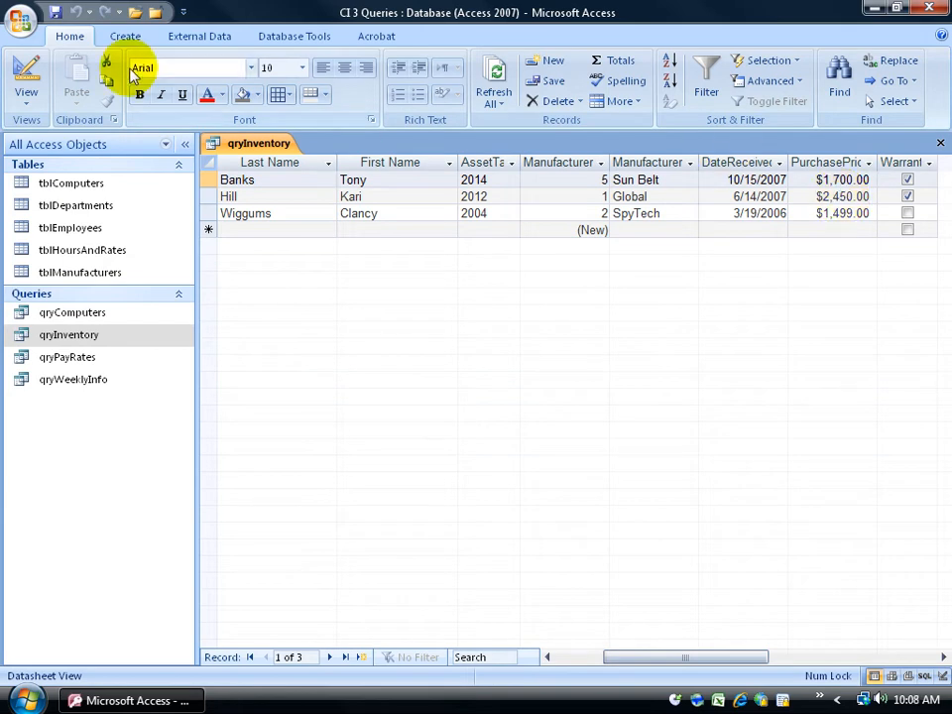
pyautogui.click(25, 71)
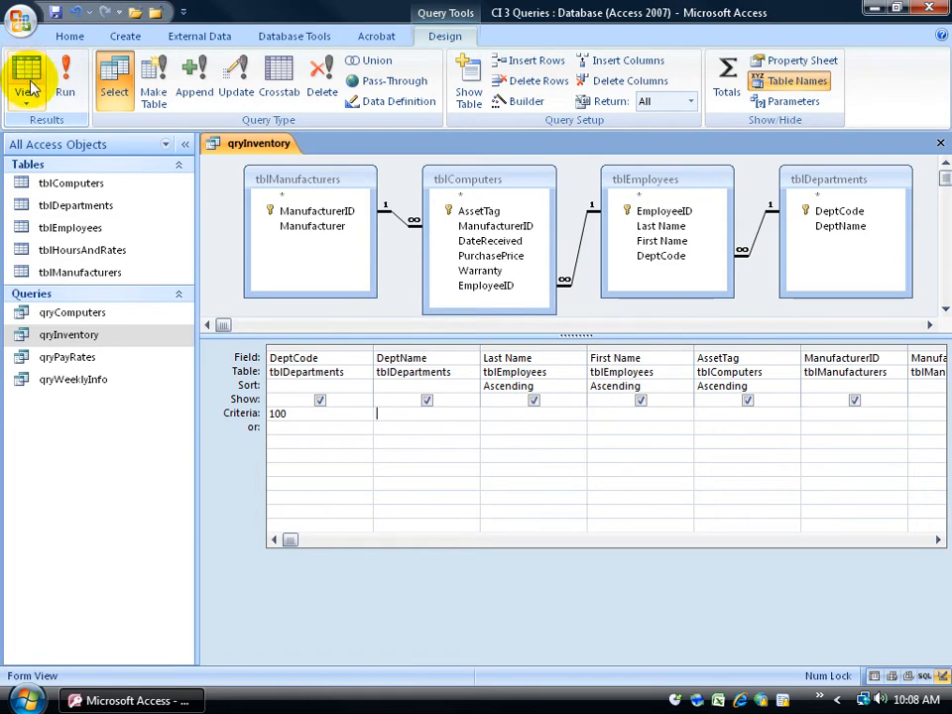
# Hide the DeptCode field from the results, run the query to check its columns, and return to Design view.
pyautogui.click(320, 401)
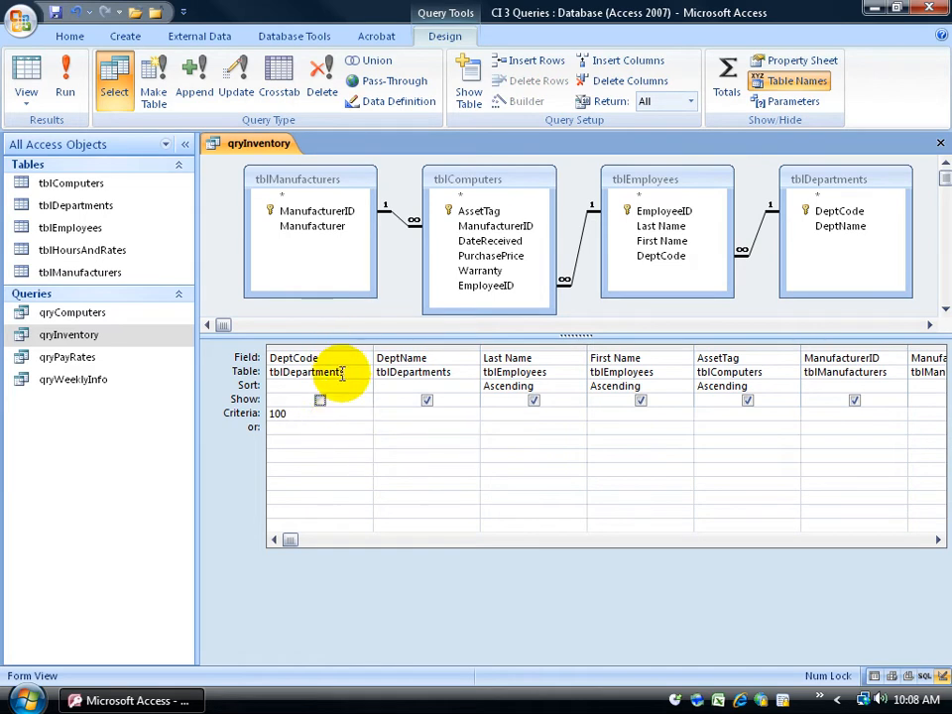
pyautogui.click(67, 91)
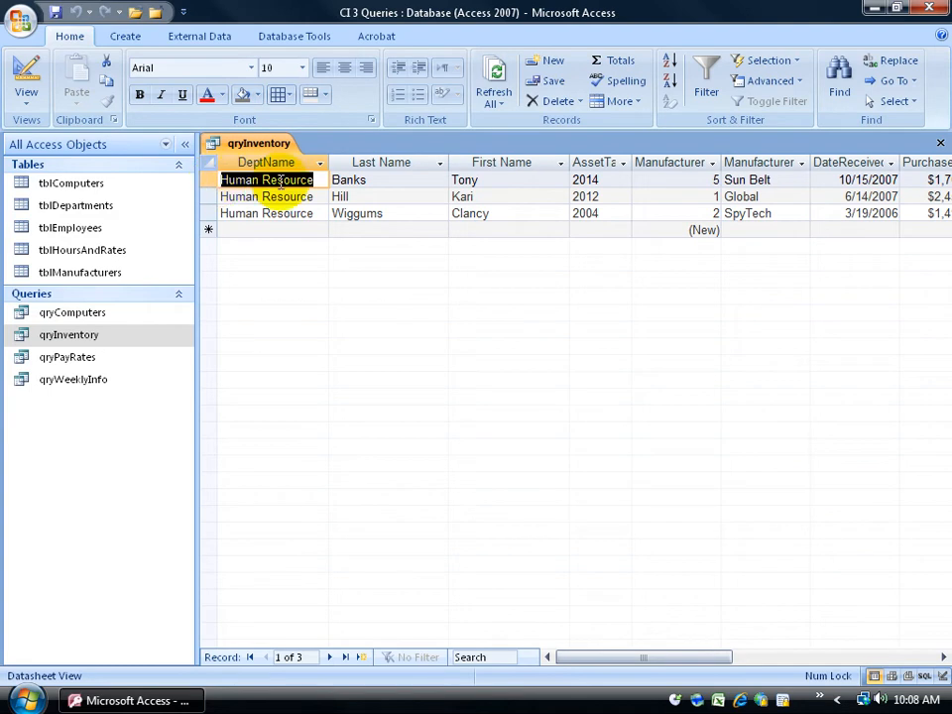
pyautogui.click(26, 79)
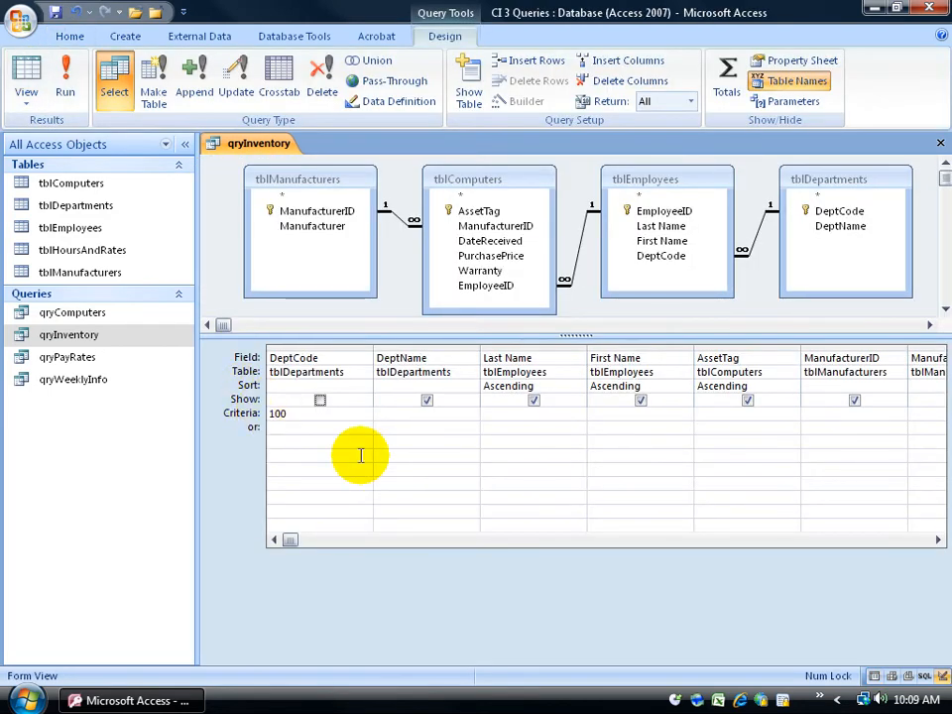
# Set the criterion of the Manufacturer field to Global on the same Criteria row as the DeptCode criterion.
pyautogui.click(319, 413)
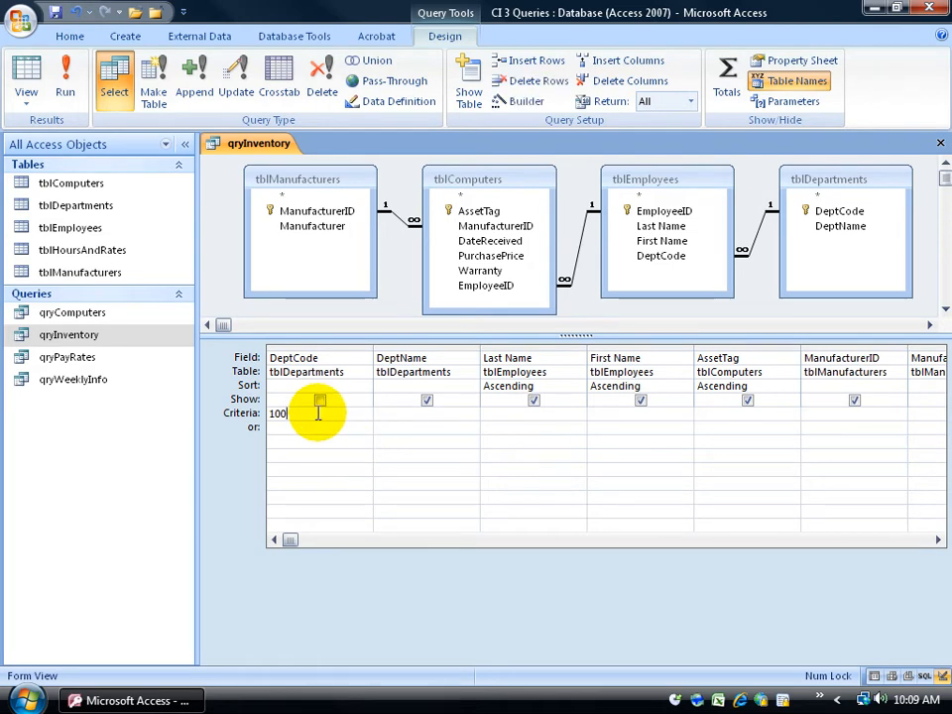
pyautogui.click(937, 539)
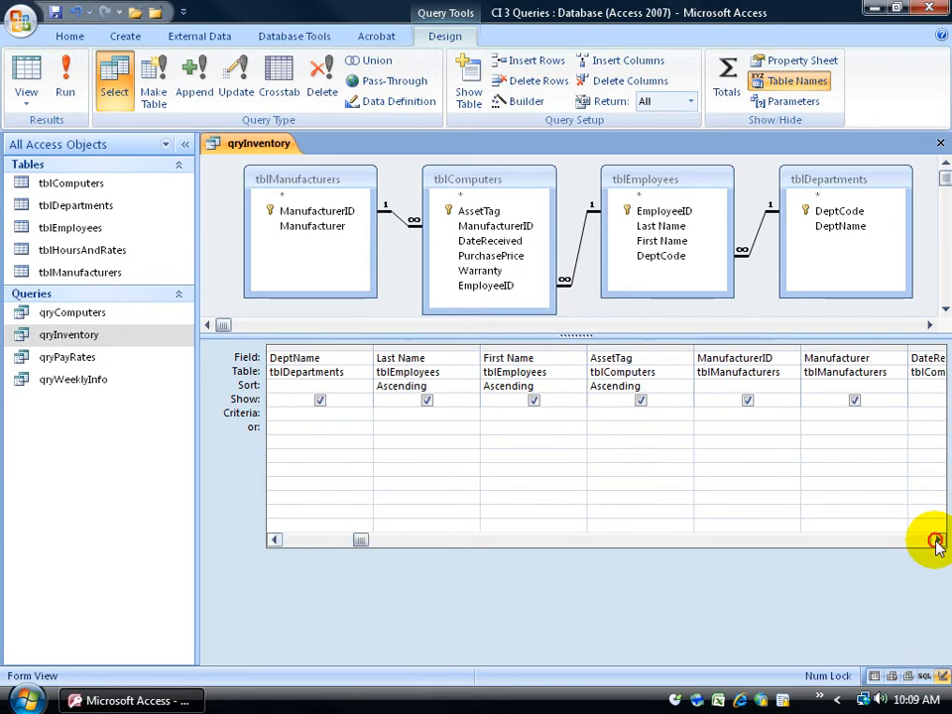
pyautogui.click(937, 539)
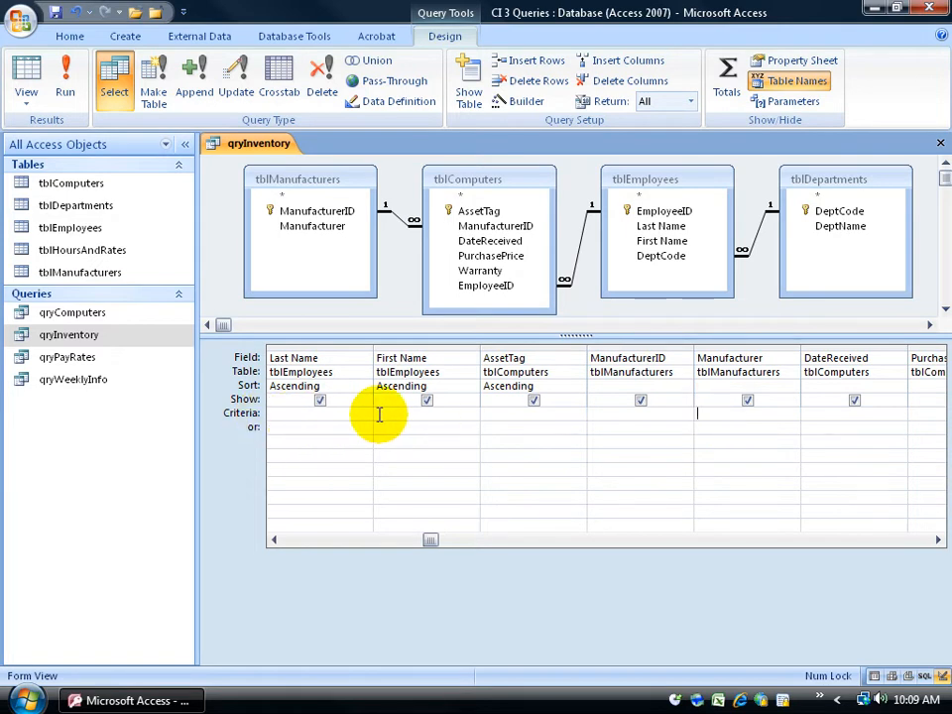
pyautogui.click(676, 415)
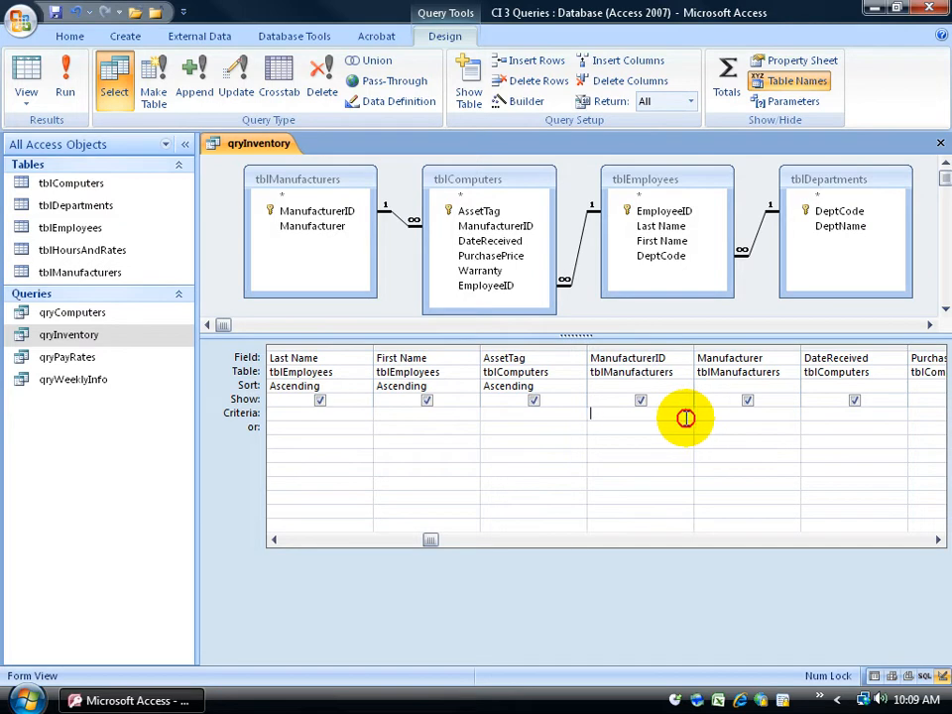
pyautogui.click(703, 413)
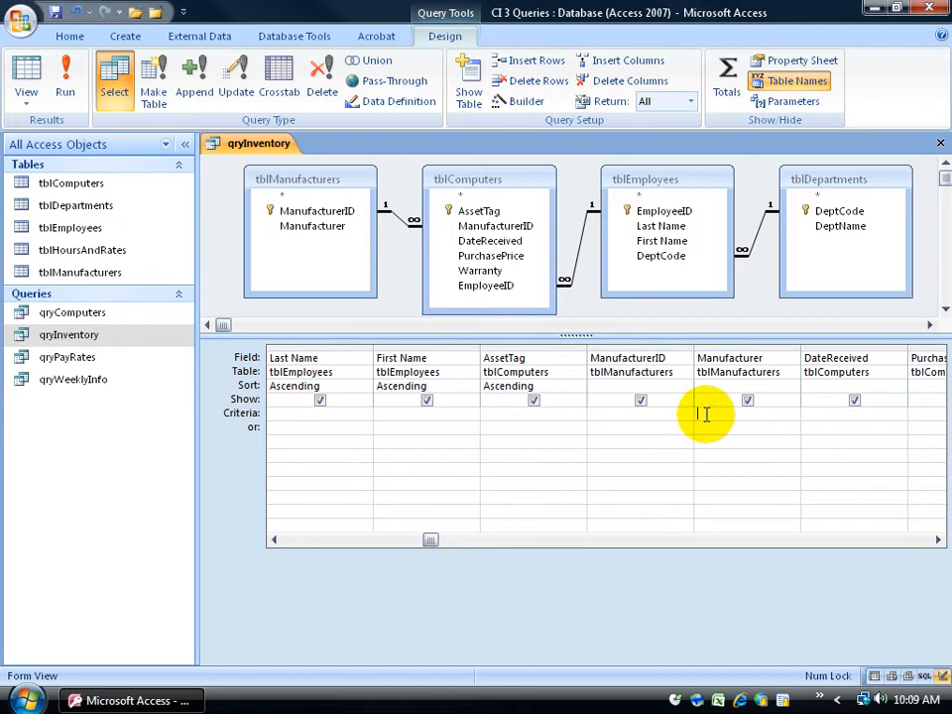
pyautogui.write('Global')
pyautogui.press('Tab')
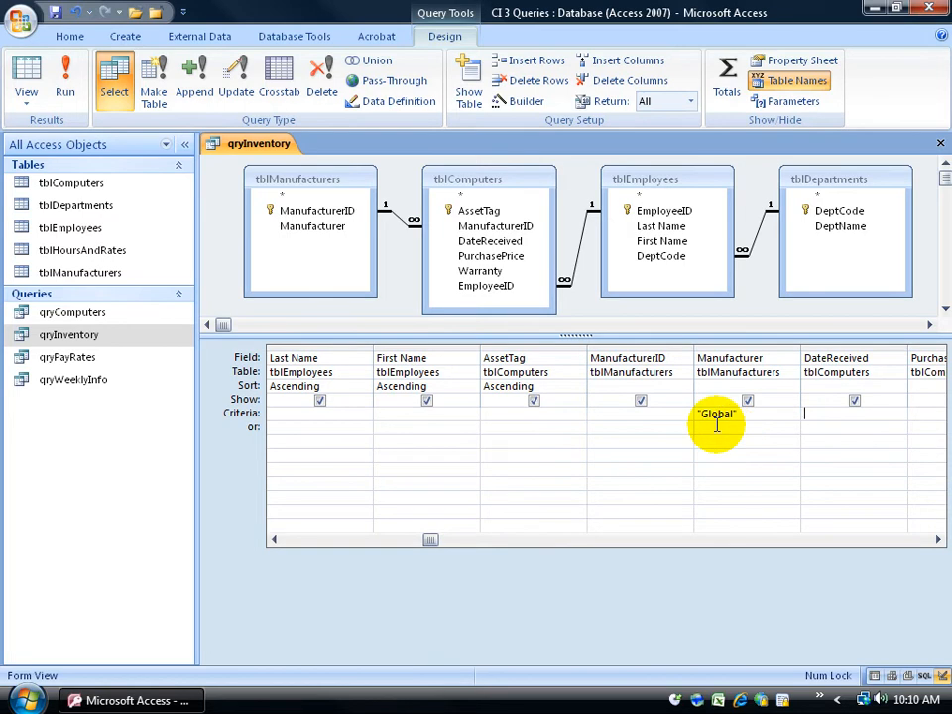
# Run the query to examine the records matching both the department code and the manufacturer, and return to Design view.
pyautogui.click(66, 69)
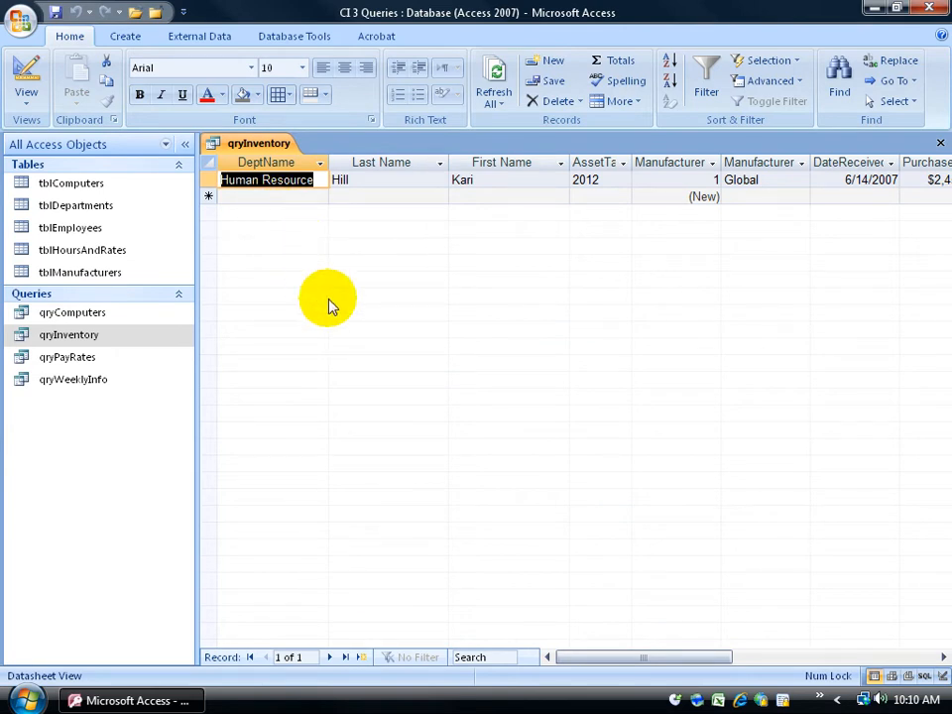
pyautogui.moveTo(599, 658); pyautogui.dragTo(626, 664)
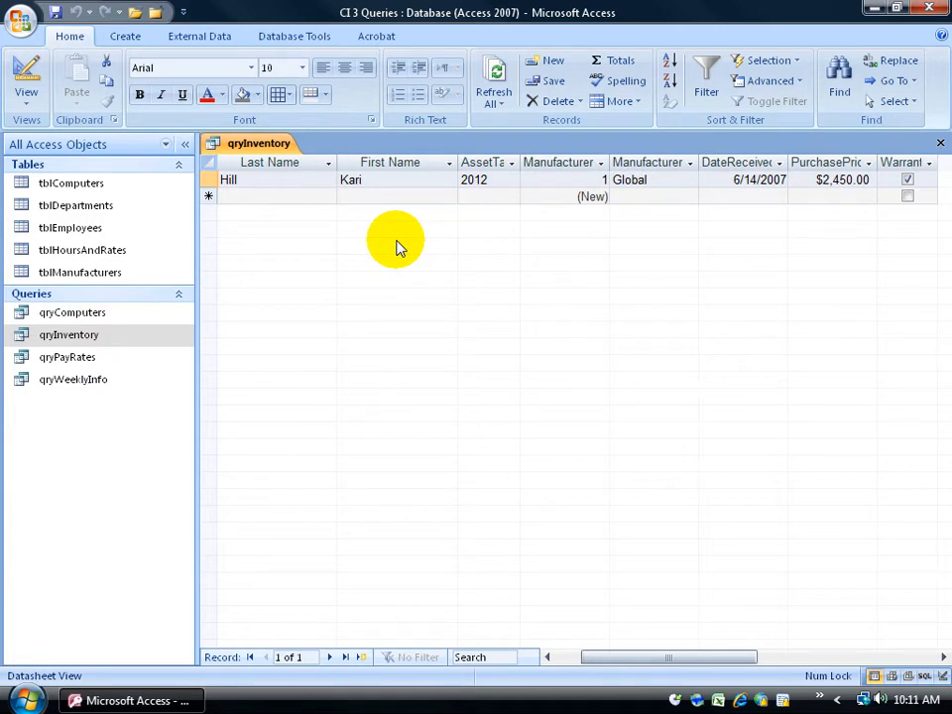
pyautogui.moveTo(643, 658); pyautogui.dragTo(589, 658)
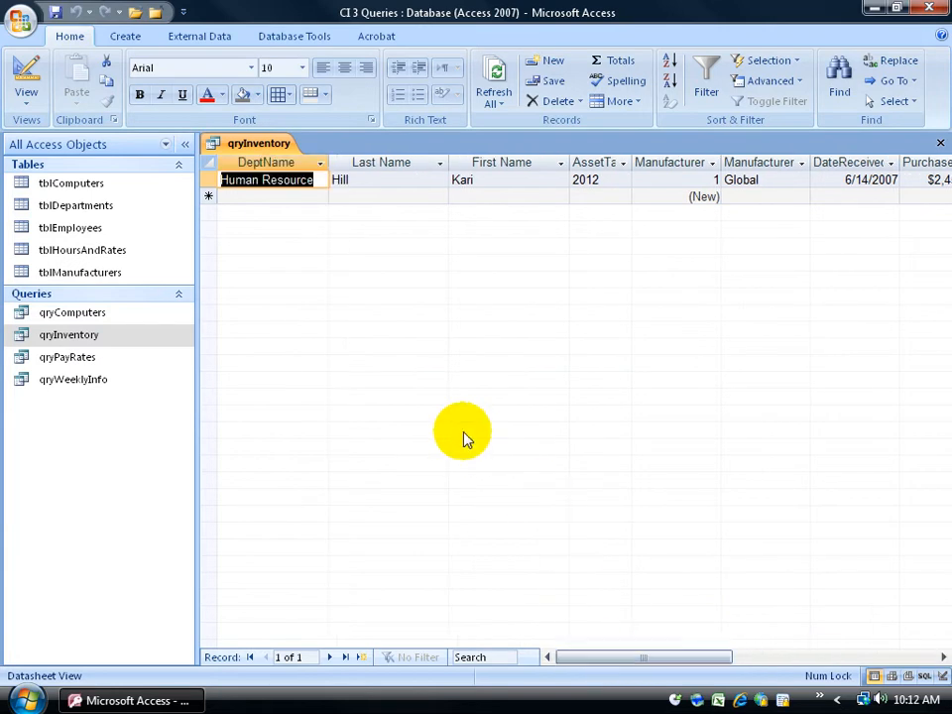
pyautogui.click(26, 68)
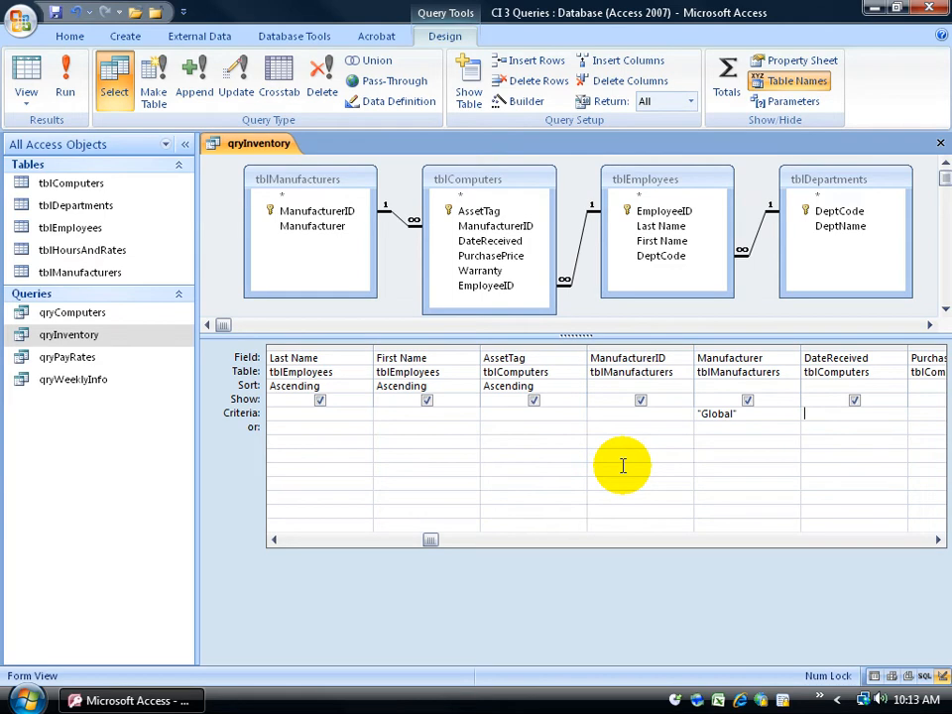
# Remove Global from the Manufacturer field's Criteria row and enter it in that field's or row instead.
pyautogui.moveTo(736, 414); pyautogui.dragTo(681, 417)
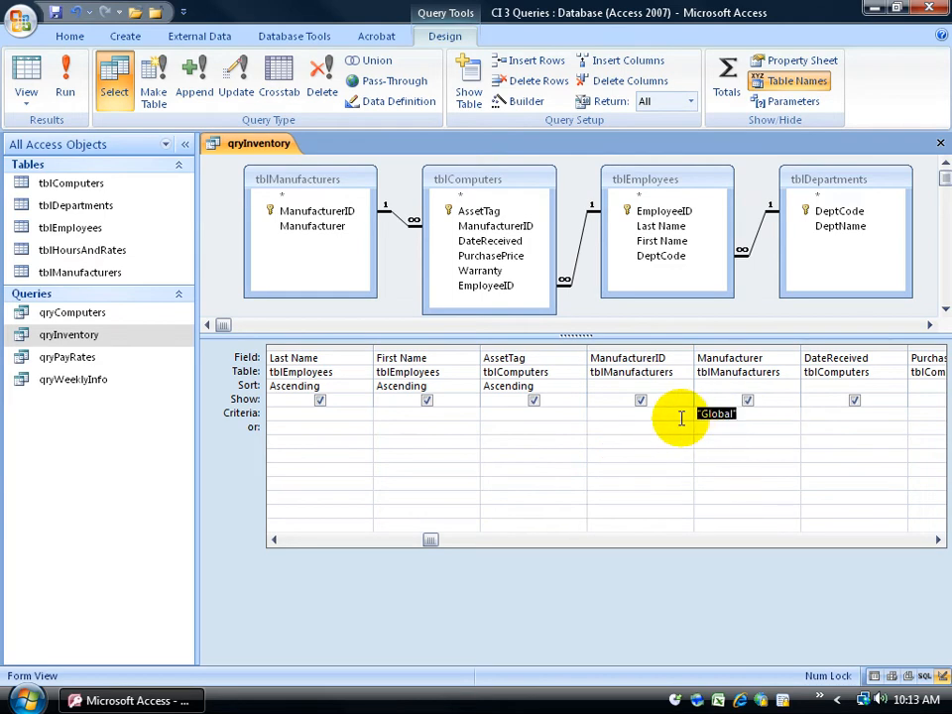
pyautogui.press('Delete')
pyautogui.click(291, 428)
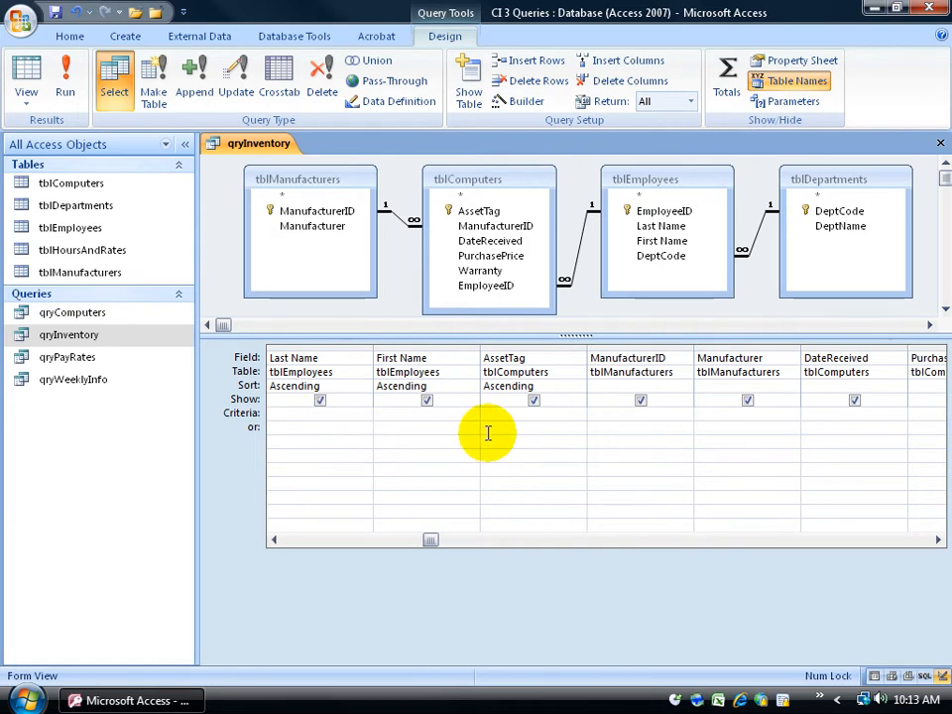
pyautogui.click(747, 428)
pyautogui.write('Global')
pyautogui.press('Tab')
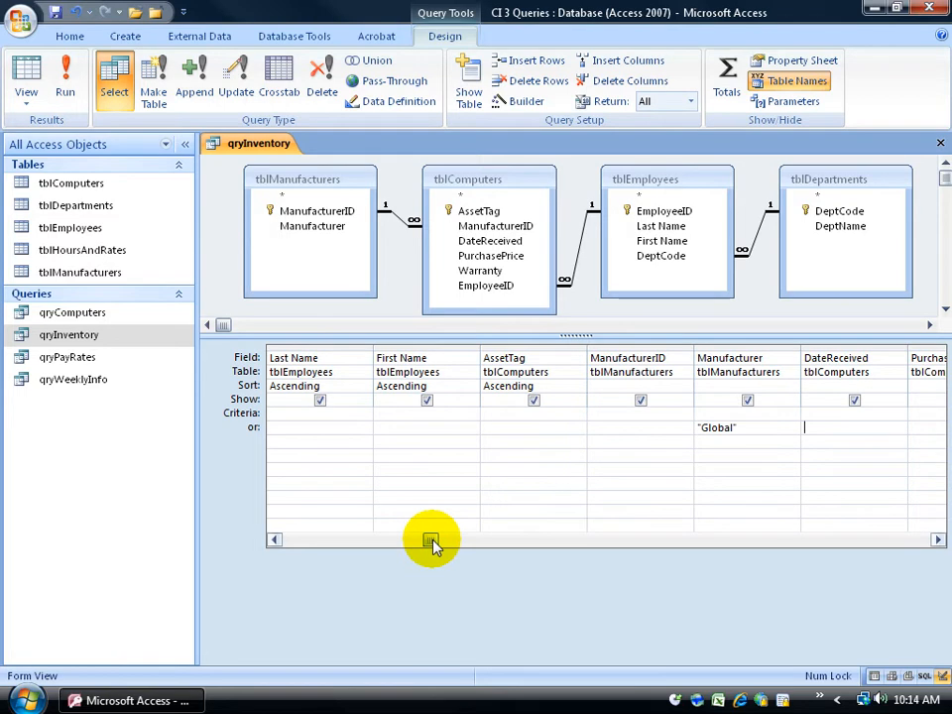
# Turn the display of the DeptCode field back on for the query results.
pyautogui.moveTo(428, 541); pyautogui.dragTo(292, 545)
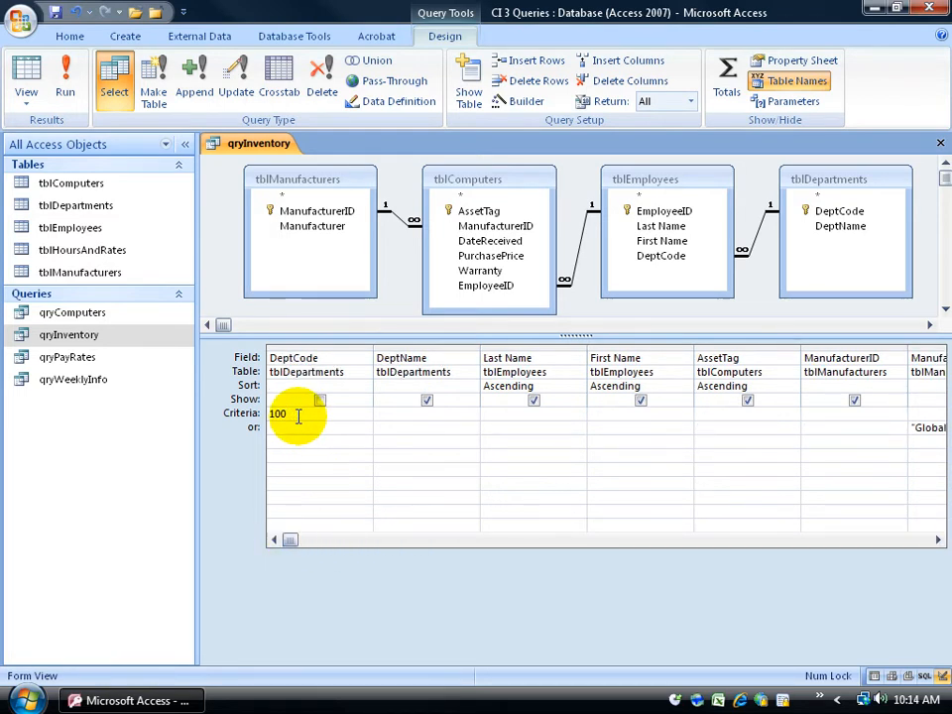
pyautogui.click(912, 430)
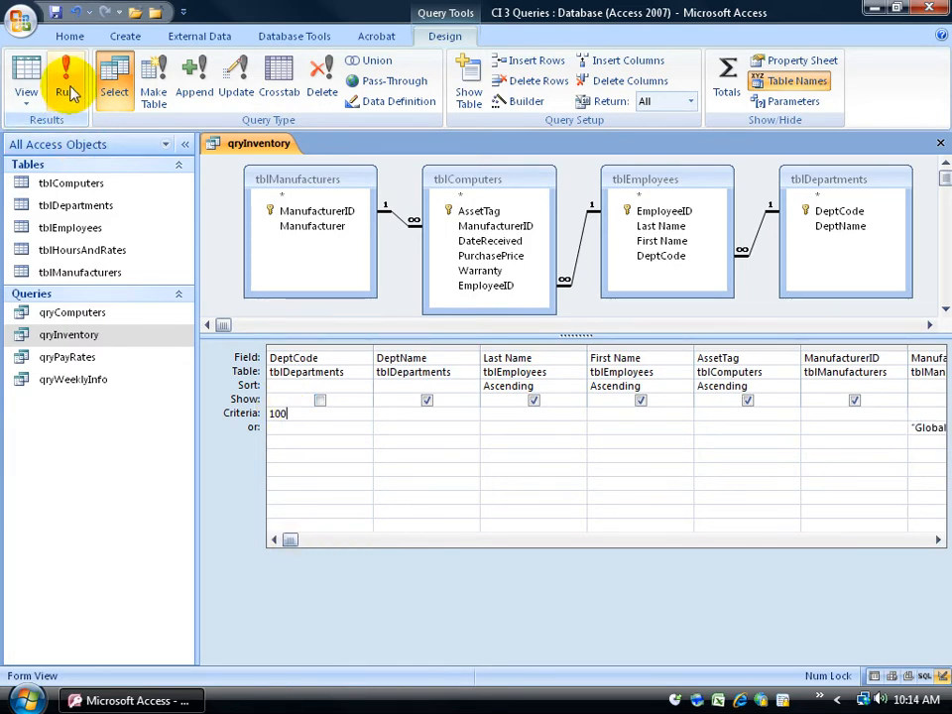
pyautogui.click(319, 400)
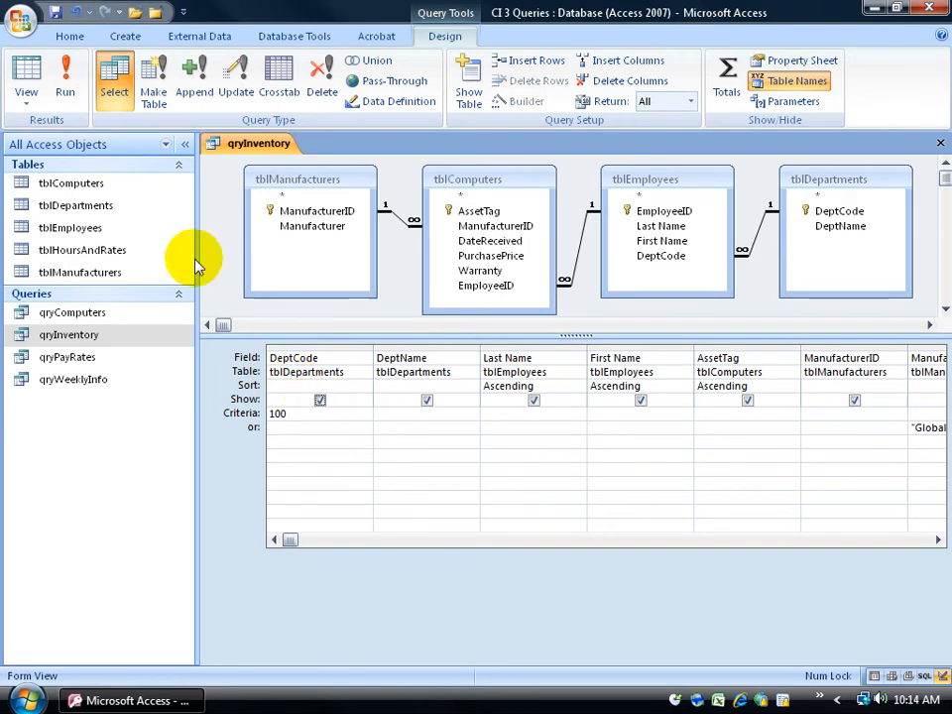
# Run the query to compare the department and manufacturer of the returned records, and return to Design view.
pyautogui.click(65, 79)
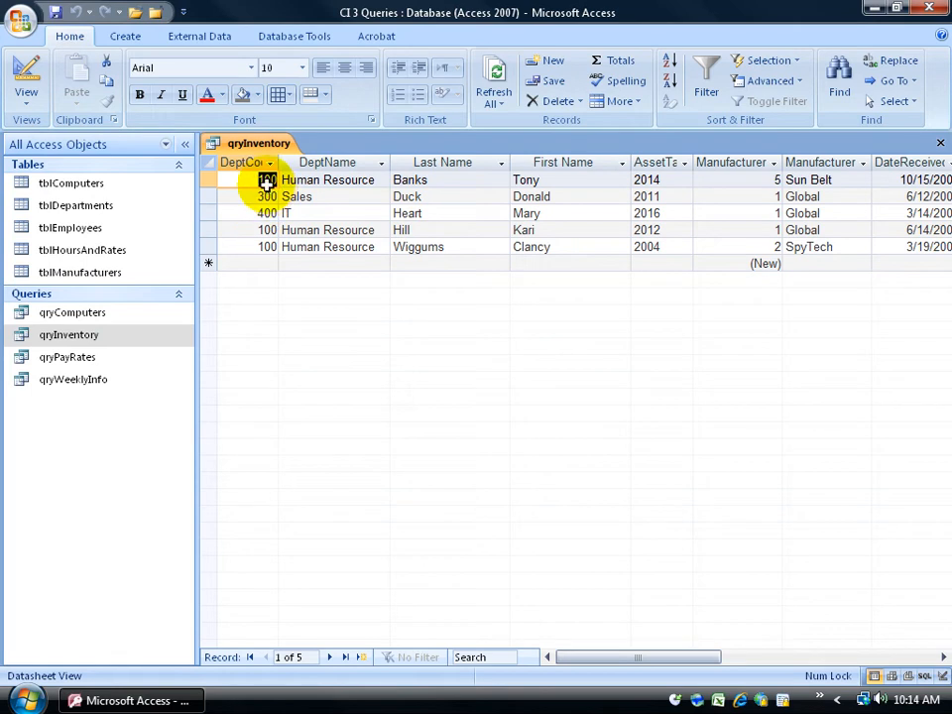
pyautogui.click(300, 196)
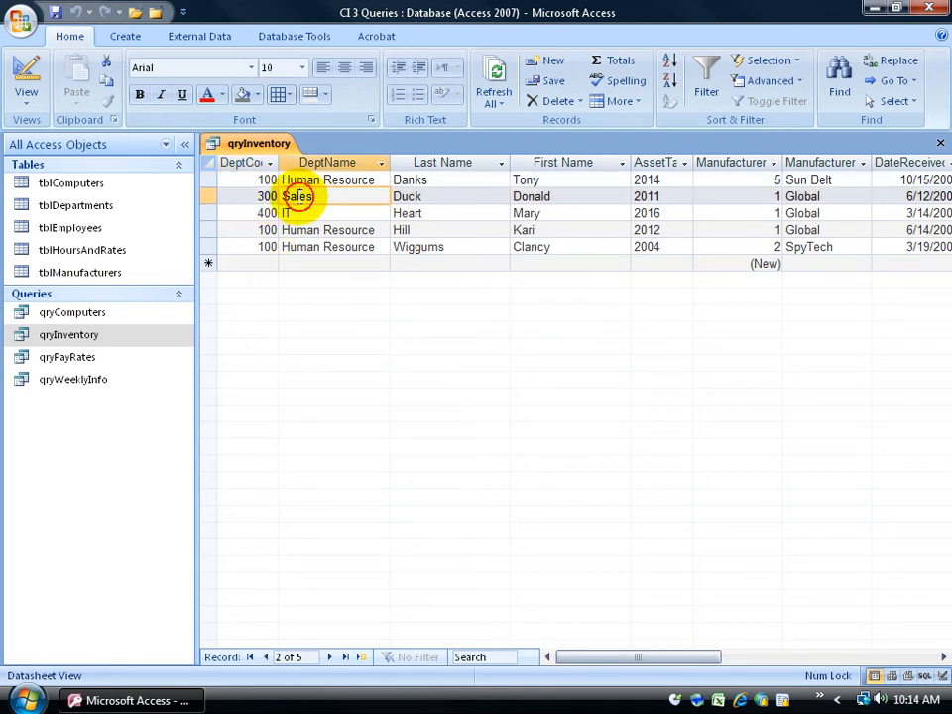
pyautogui.click(295, 212)
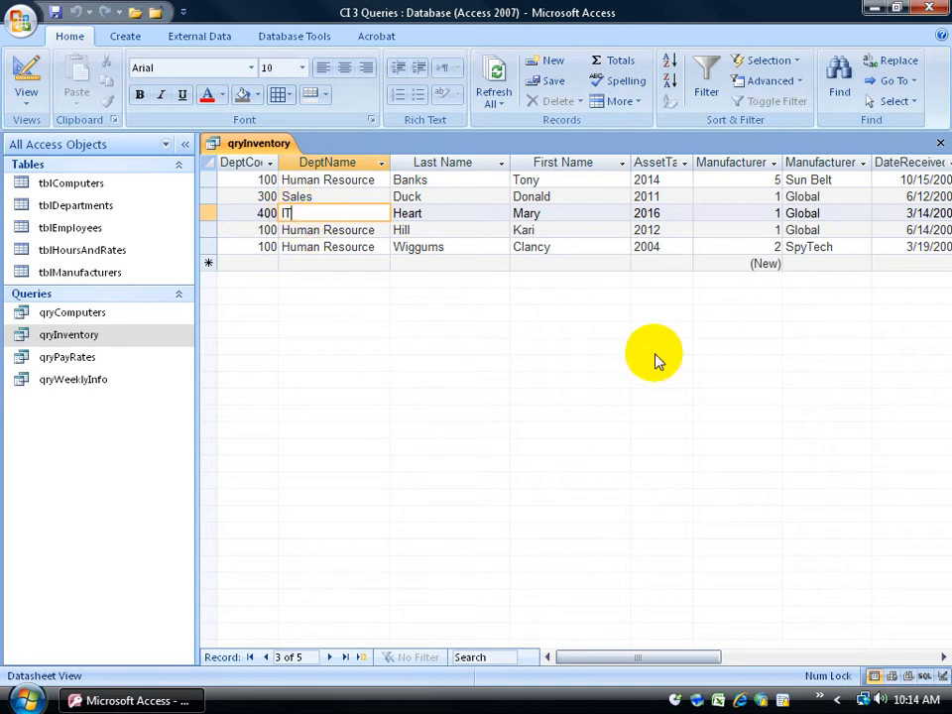
pyautogui.click(815, 196)
pyautogui.click(812, 214)
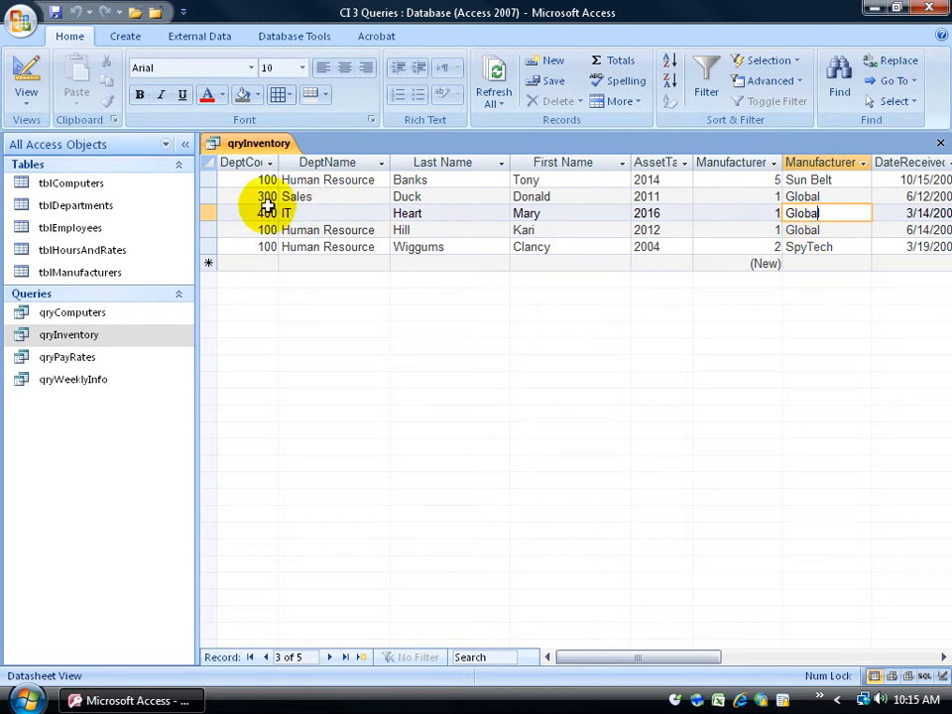
pyautogui.rightClick(259, 145)
pyautogui.click(294, 222)
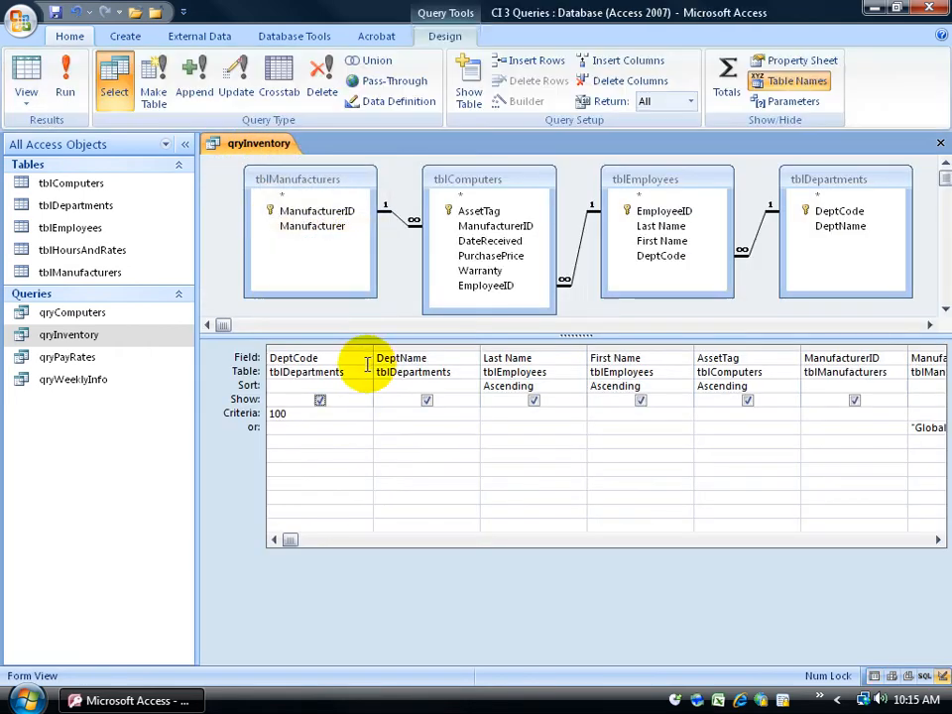
# Extend the criterion of the DeptCode field to 100 Or 200, keeping it on one row.
pyautogui.click(397, 434)
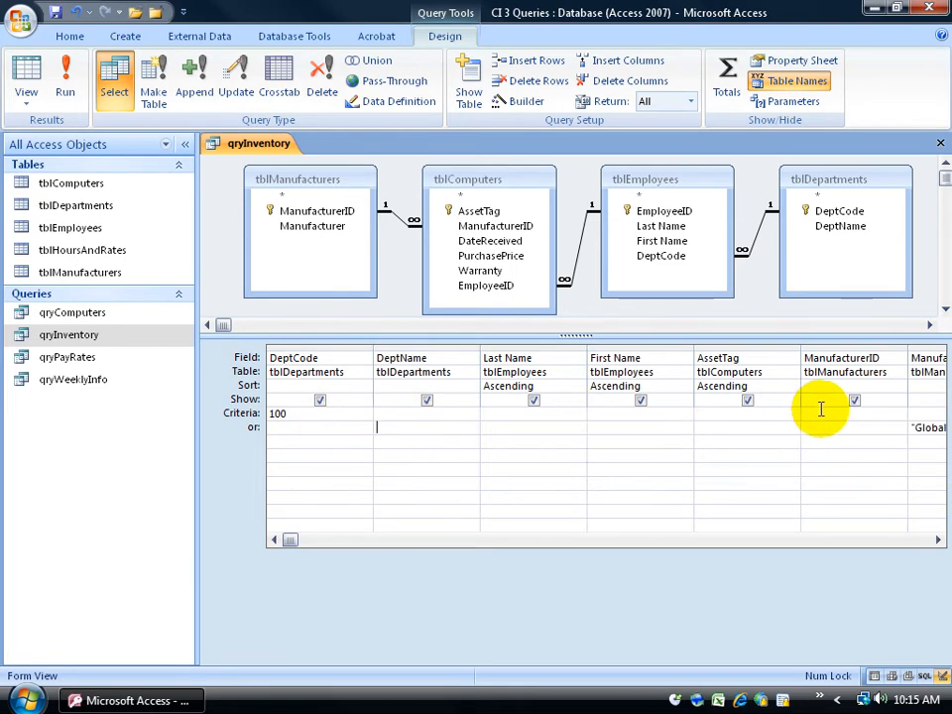
pyautogui.click(919, 428)
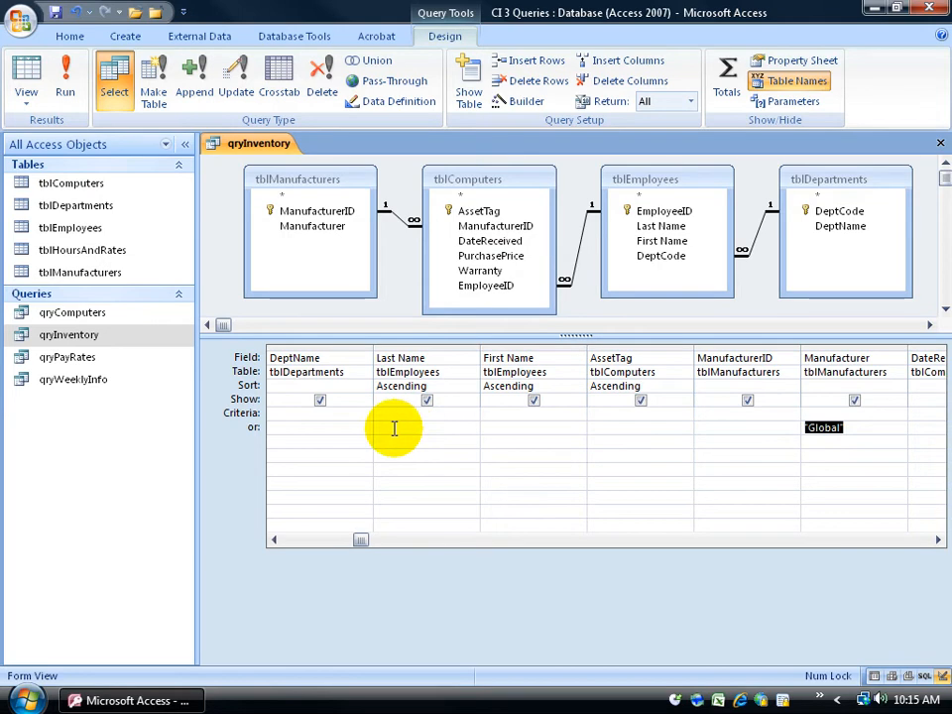
pyautogui.click(273, 539)
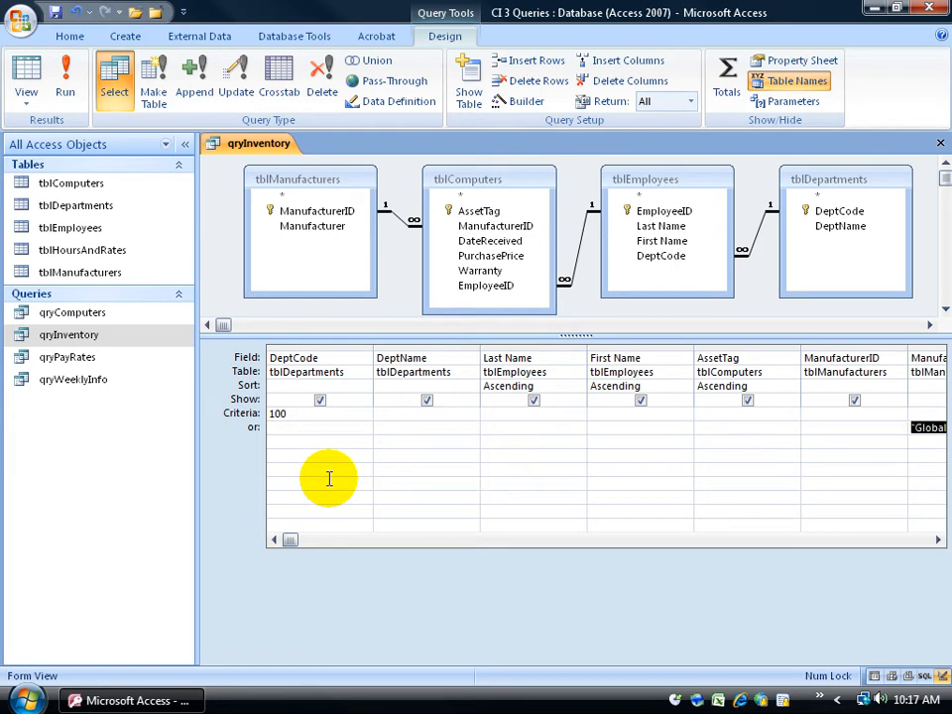
pyautogui.click(295, 415)
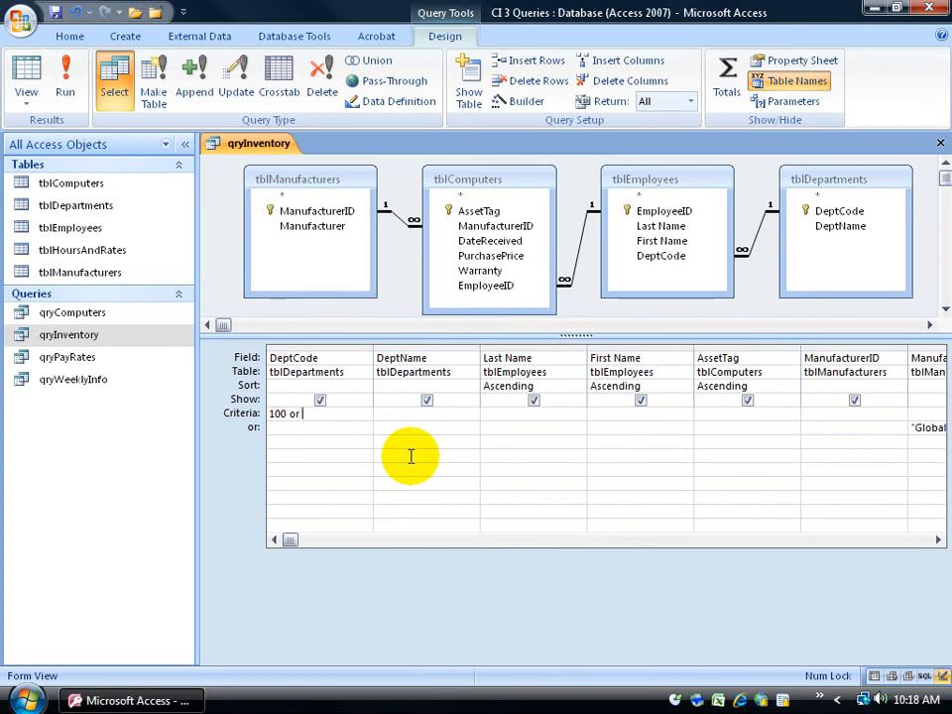
pyautogui.write('200')
pyautogui.press('Tab')
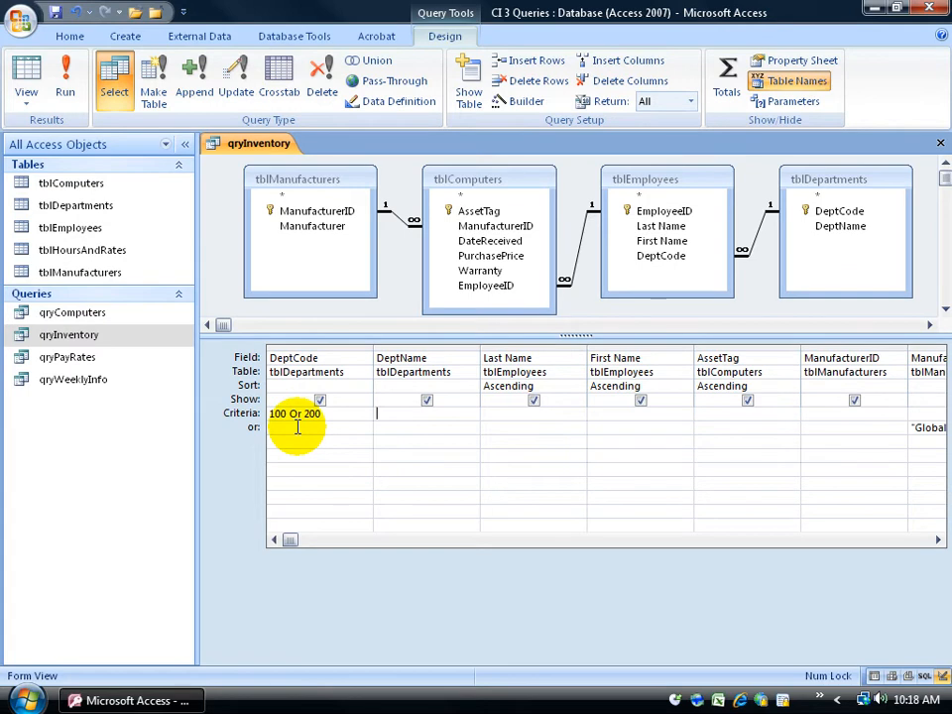
# Run the query to check the department codes and manufacturers against the combined criteria, and return to Design view.
pyautogui.click(70, 83)
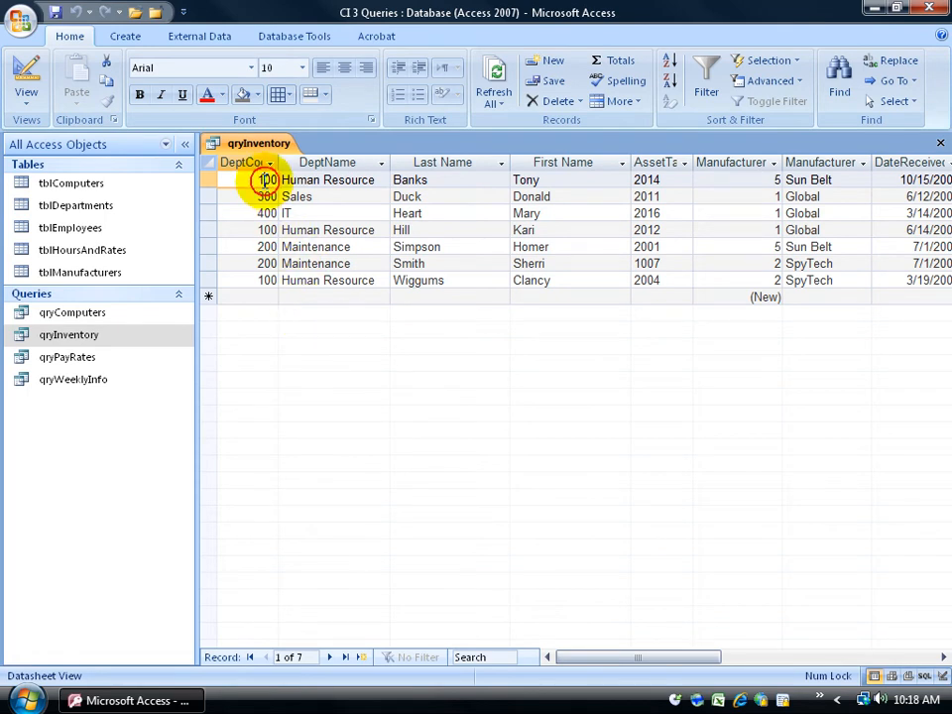
pyautogui.click(264, 182)
pyautogui.click(264, 242)
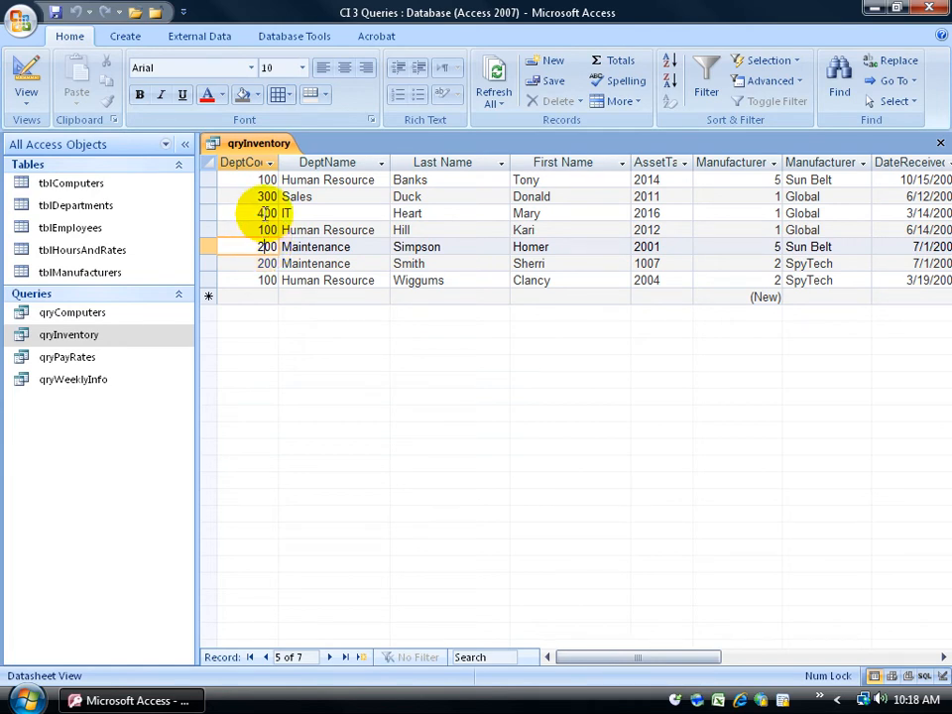
pyautogui.click(266, 213)
pyautogui.click(263, 197)
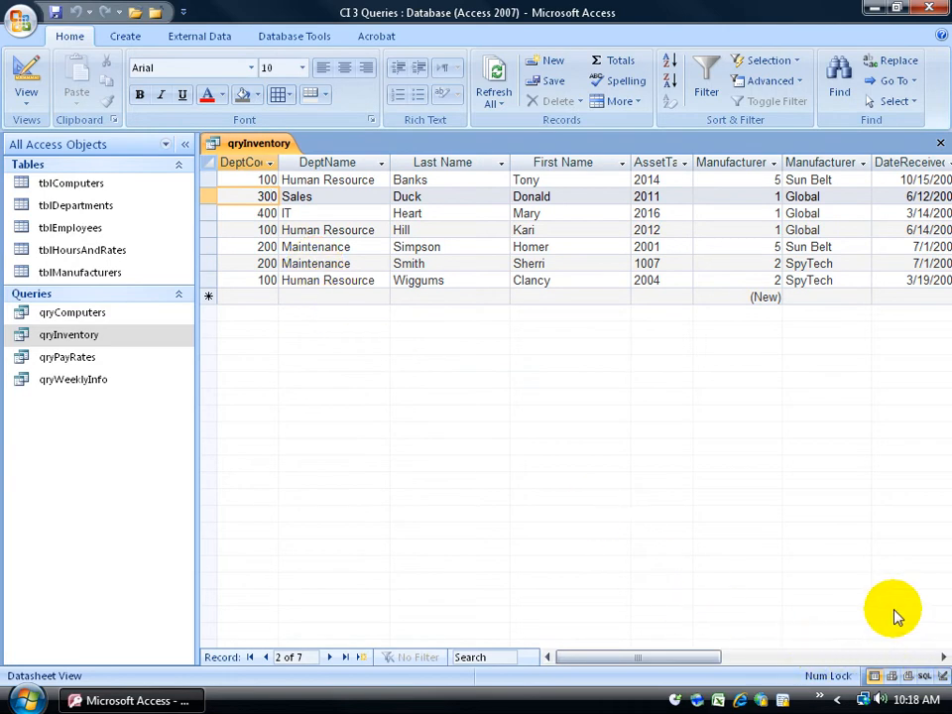
pyautogui.click(813, 230)
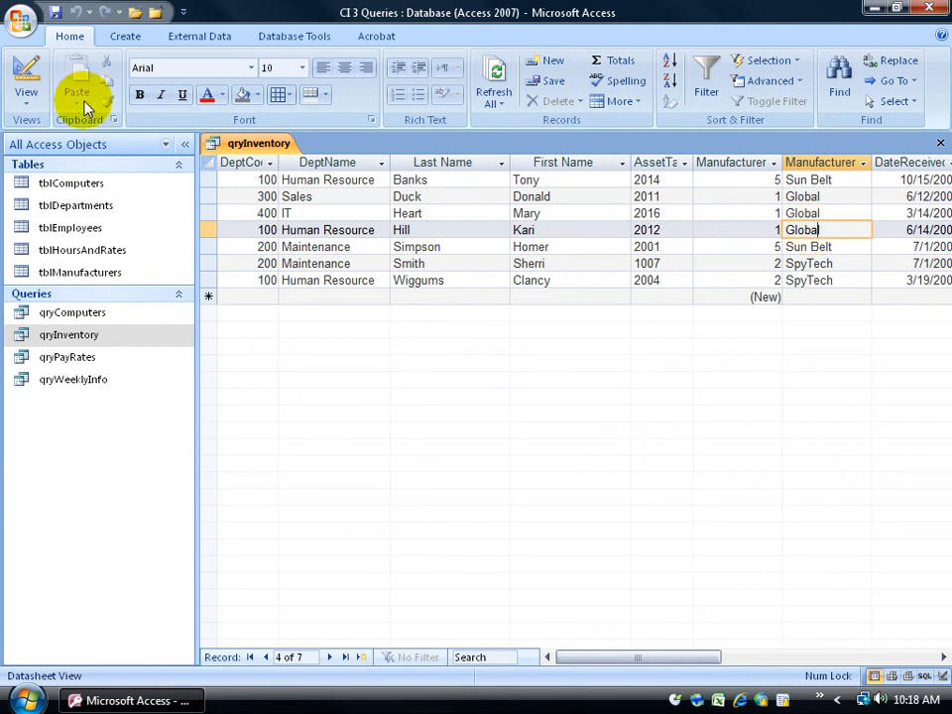
pyautogui.click(23, 69)
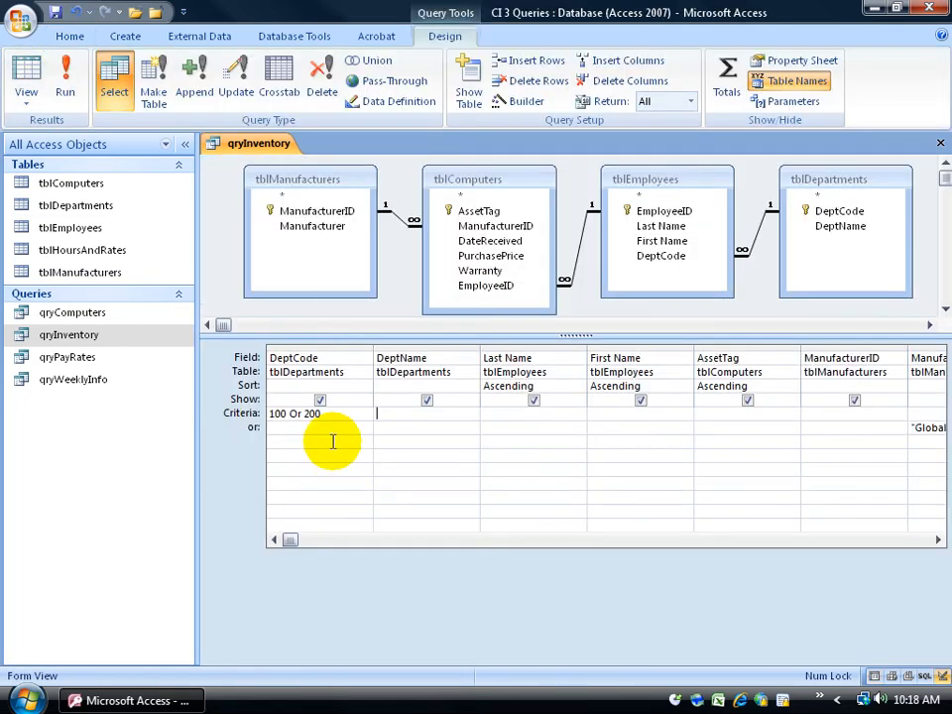
# Remove the Or 200 part from the DeptCode criterion, leaving only 100.
pyautogui.moveTo(327, 413); pyautogui.dragTo(290, 412)
pyautogui.press('Delete')
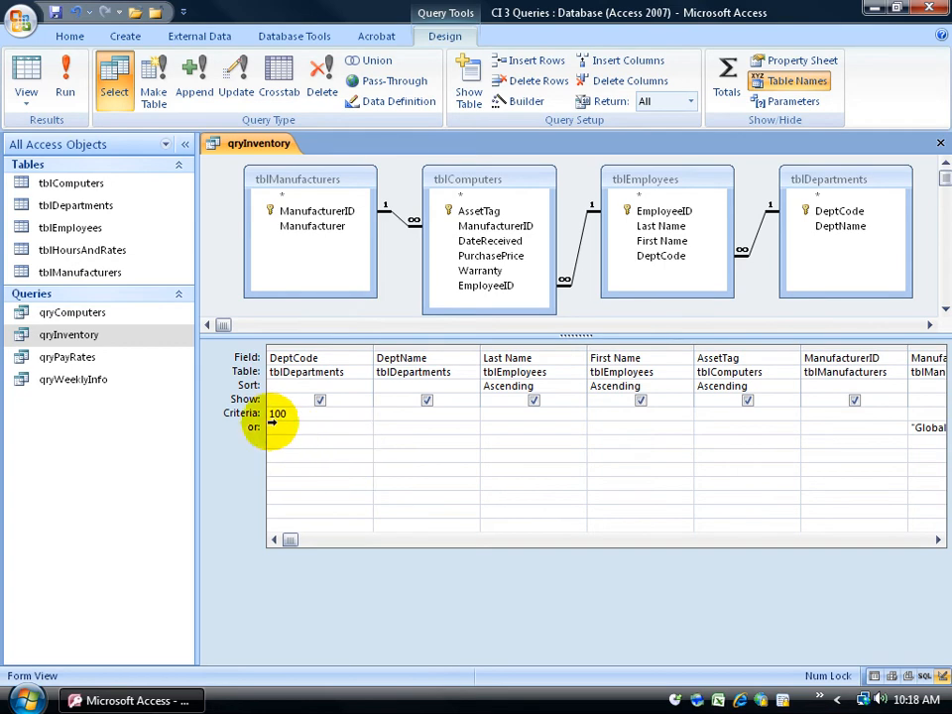
# Change the Manufacturer criterion on the or row to Global Or SpyTech.
pyautogui.click(926, 427)
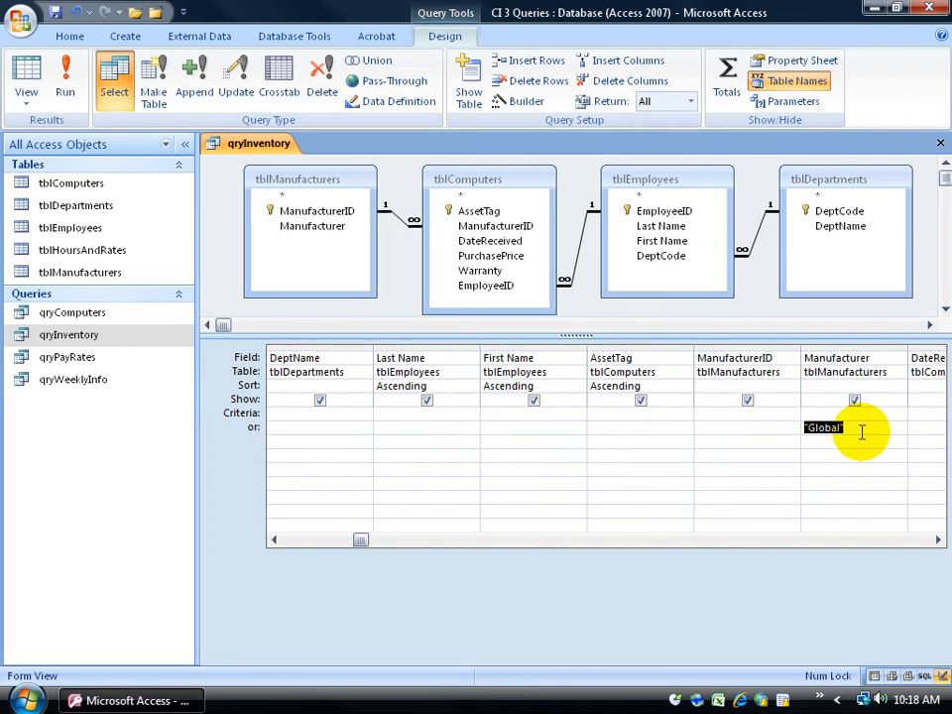
pyautogui.moveTo(858, 430); pyautogui.dragTo(788, 425)
pyautogui.press('Delete')
pyautogui.write('Global or Spy')
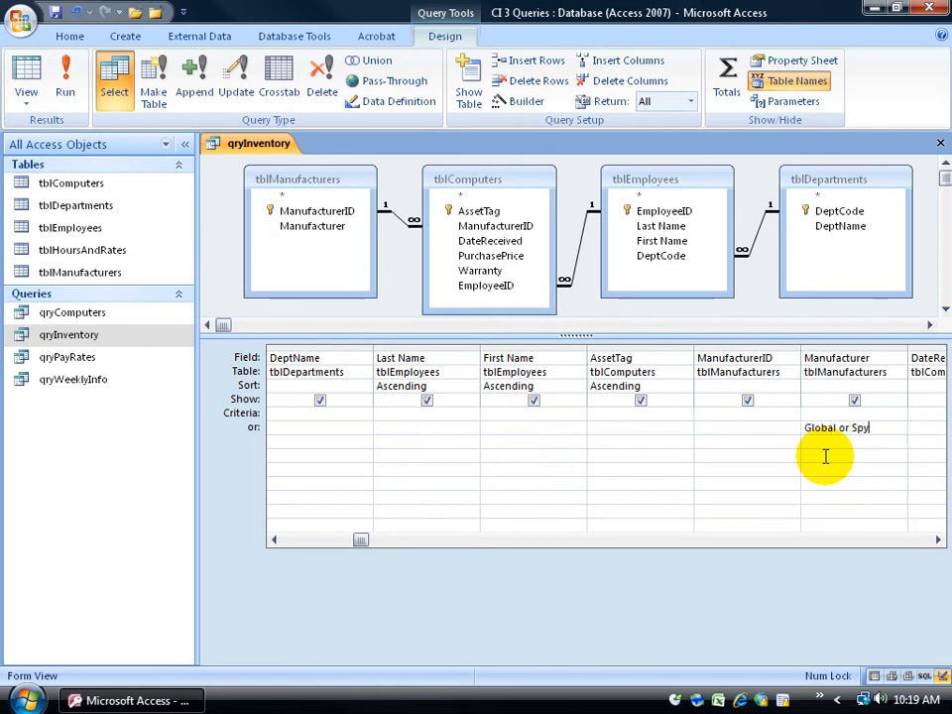
pyautogui.write('Tech')
pyautogui.press('Tab')
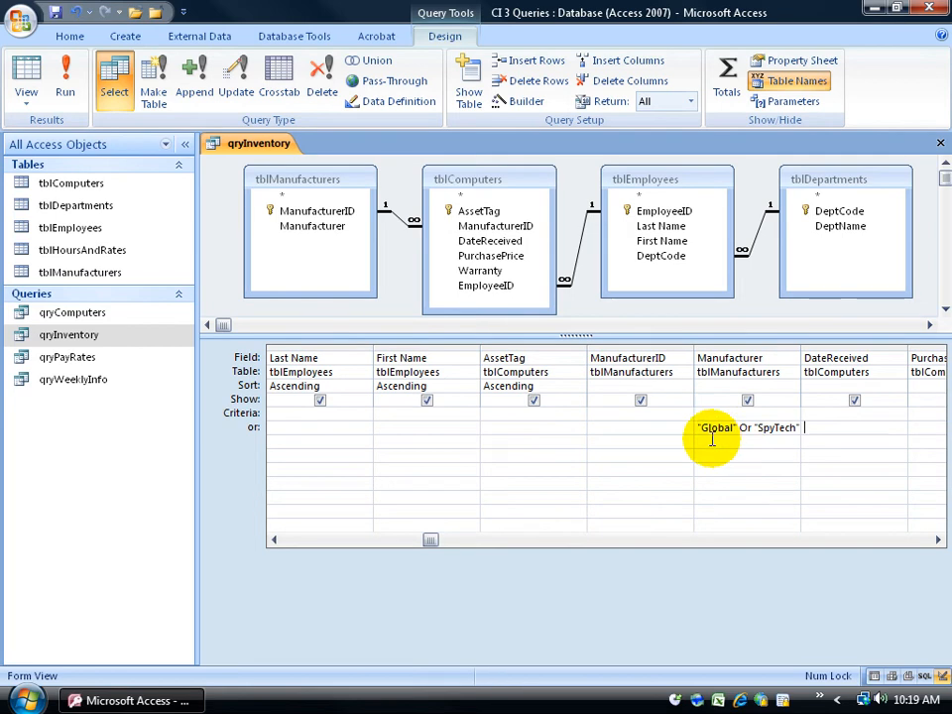
# Run the query to compare the department codes and manufacturers of the returned records, and return to Design view.
pyautogui.click(68, 83)
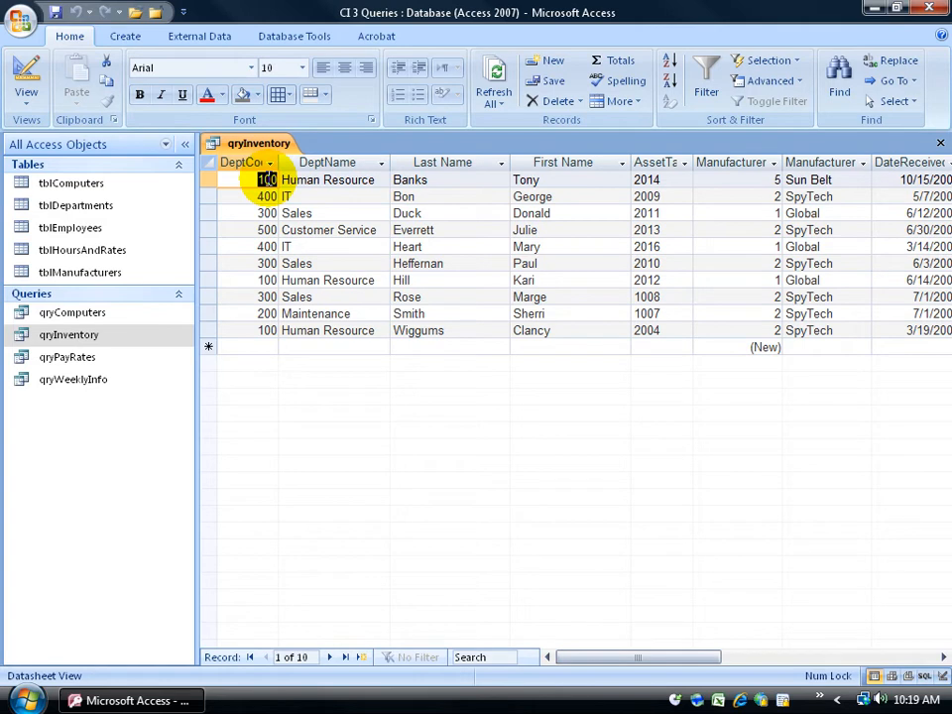
pyautogui.click(266, 197)
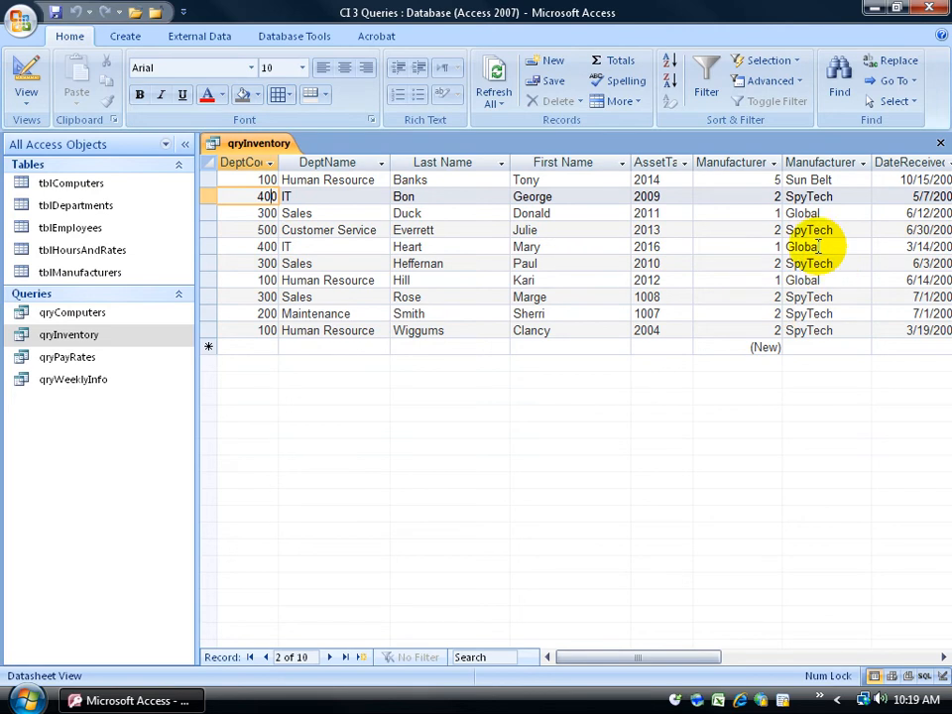
pyautogui.click(817, 246)
pyautogui.click(823, 263)
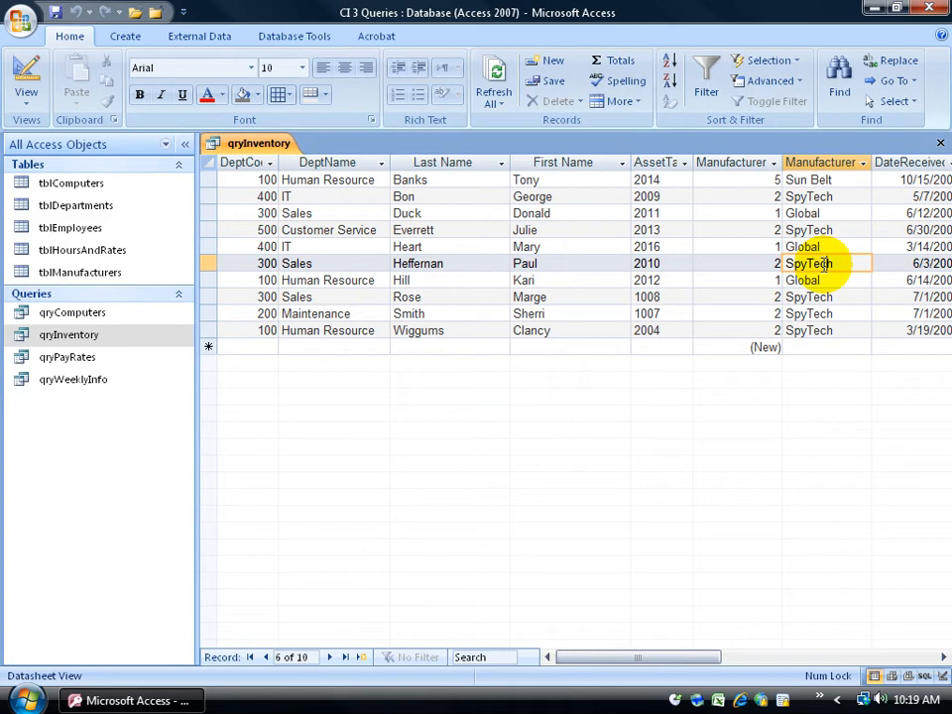
pyautogui.click(266, 182)
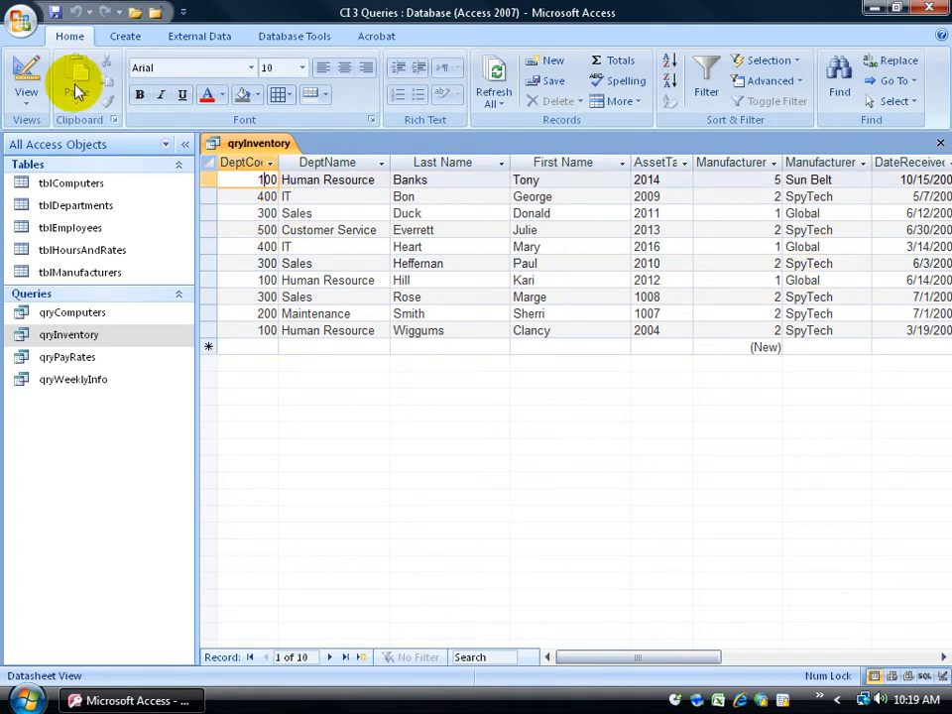
pyautogui.click(26, 87)
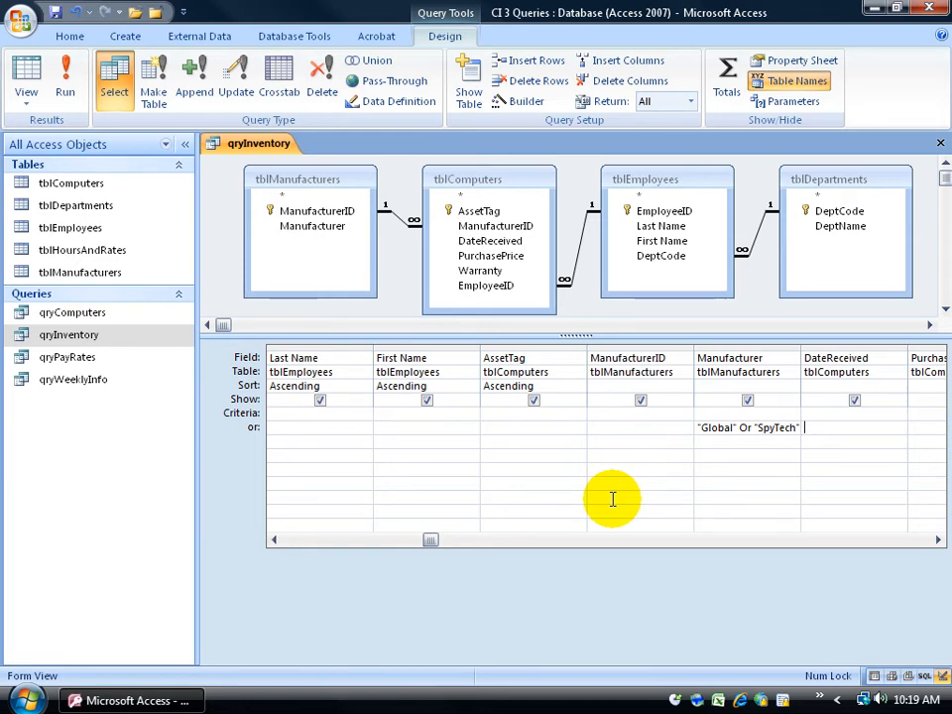
# Clear the 100 criterion from DeptCode and the "Global" Or "SpyTech" criterion from Manufacturer.
pyautogui.click(742, 427)
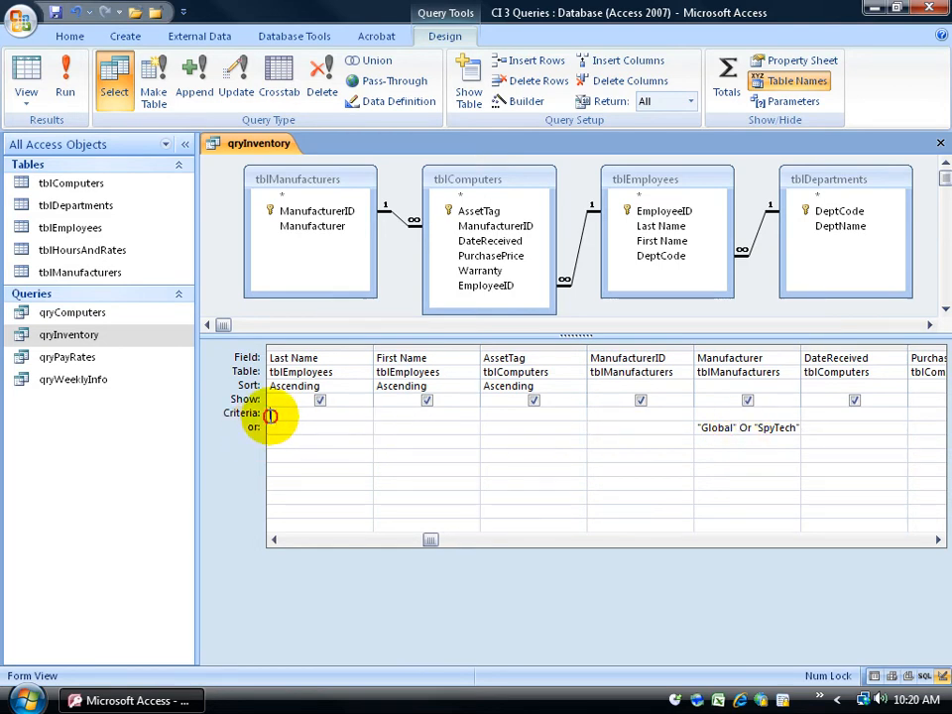
pyautogui.click(272, 541)
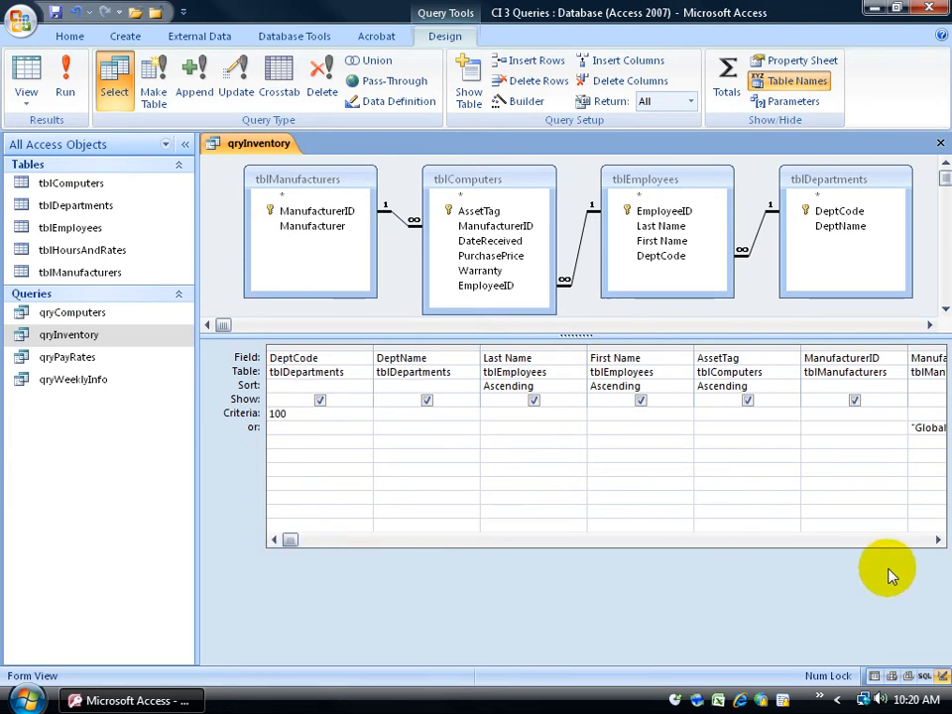
pyautogui.doubleClick(275, 413)
pyautogui.press('Delete')
pyautogui.click(936, 540)
pyautogui.moveTo(906, 428); pyautogui.dragTo(787, 428)
pyautogui.press('Delete')
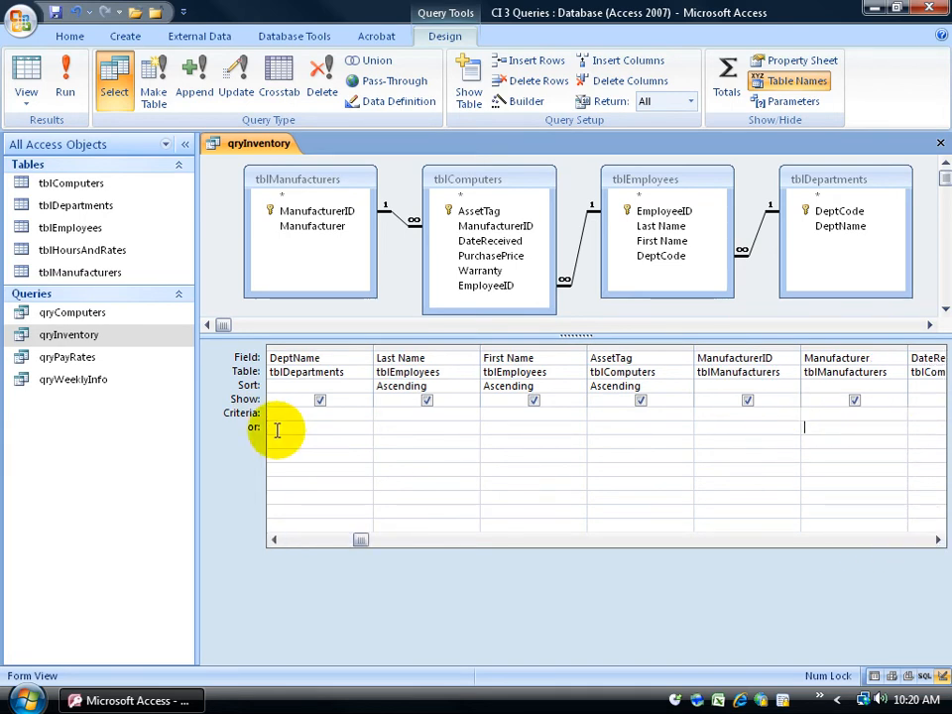
pyautogui.click(273, 539)
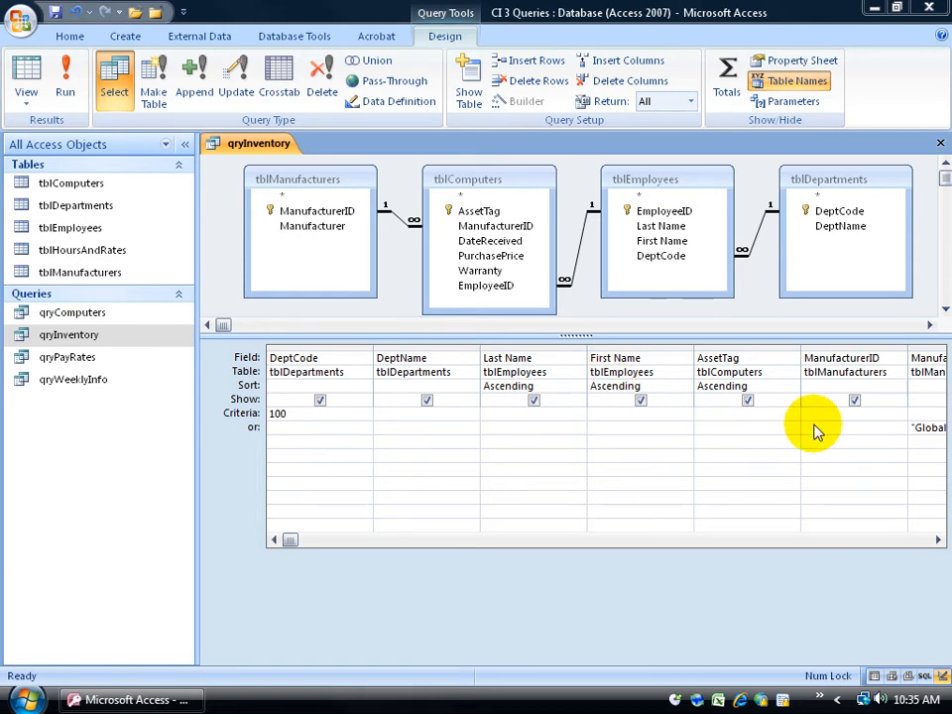
# Delete the criteria of the DeptCode and Manufacturer fields, leaving the query grid without any criteria.
pyautogui.click(937, 541)
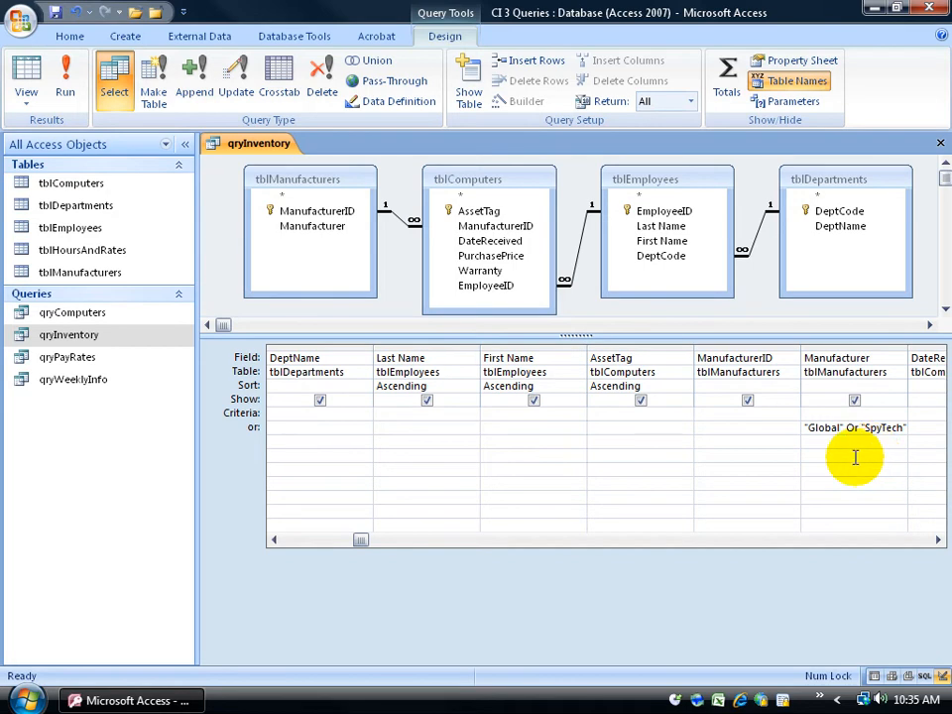
pyautogui.click(274, 539)
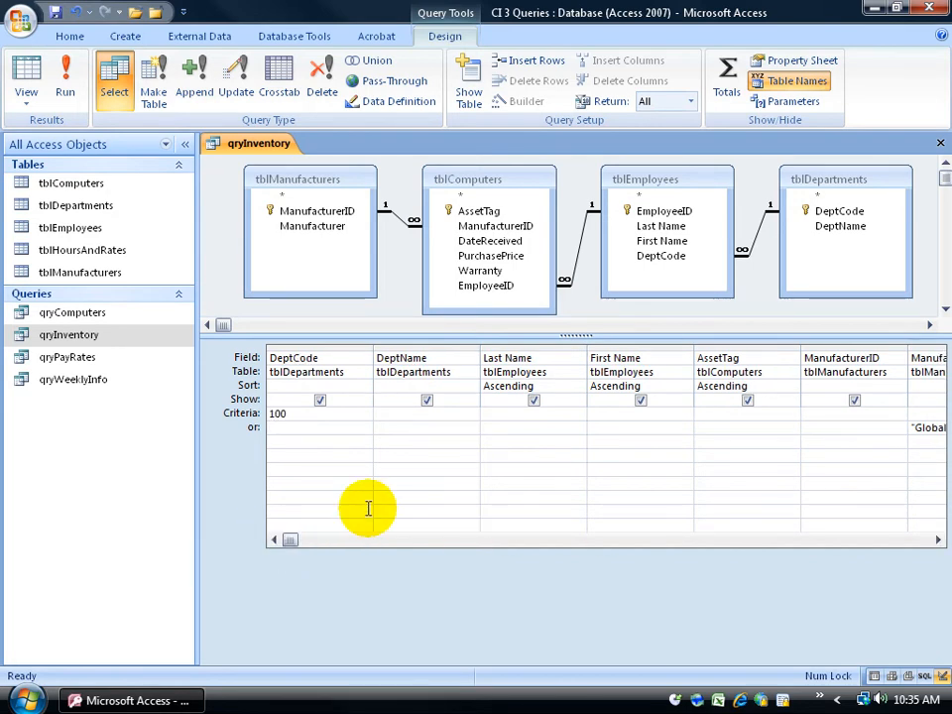
pyautogui.moveTo(286, 413); pyautogui.dragTo(250, 411)
pyautogui.press('Delete')
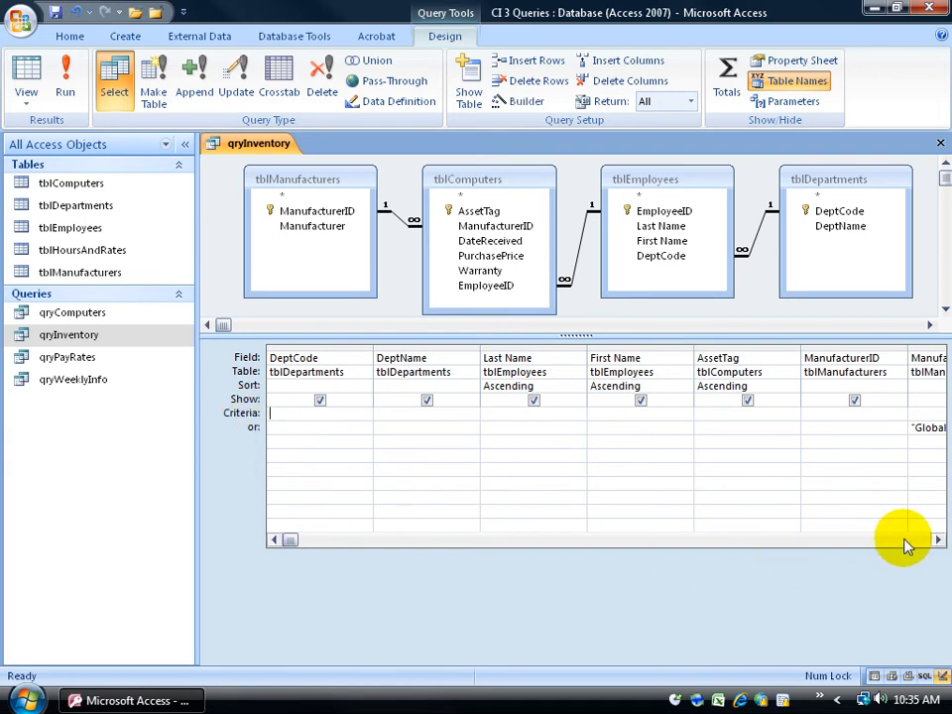
pyautogui.click(936, 540)
pyautogui.click(803, 428)
pyautogui.hotkey('shift', 'End')
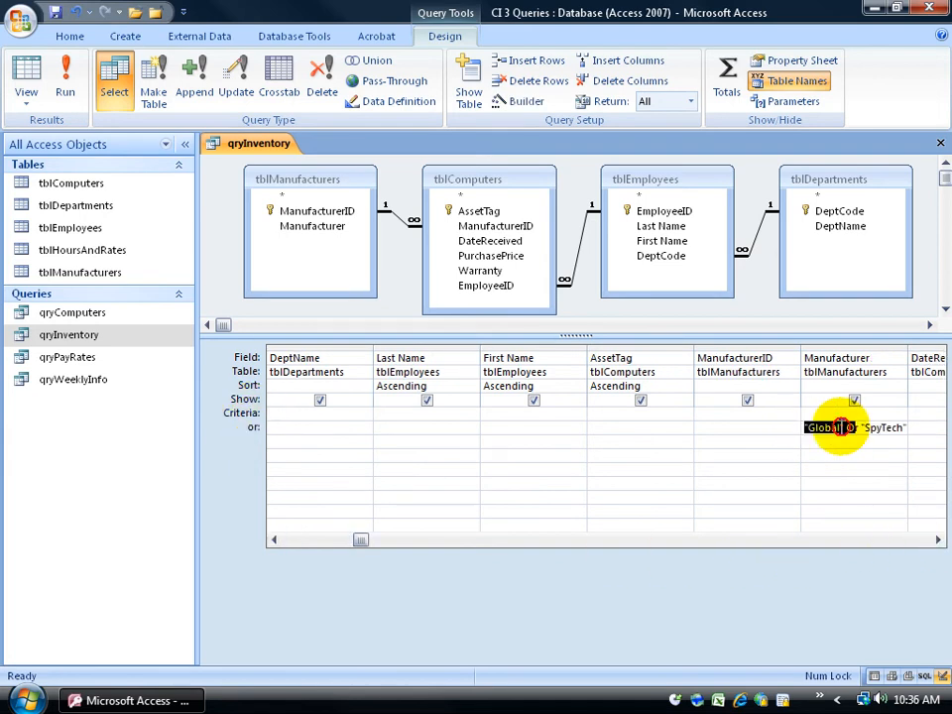
pyautogui.press('Delete')
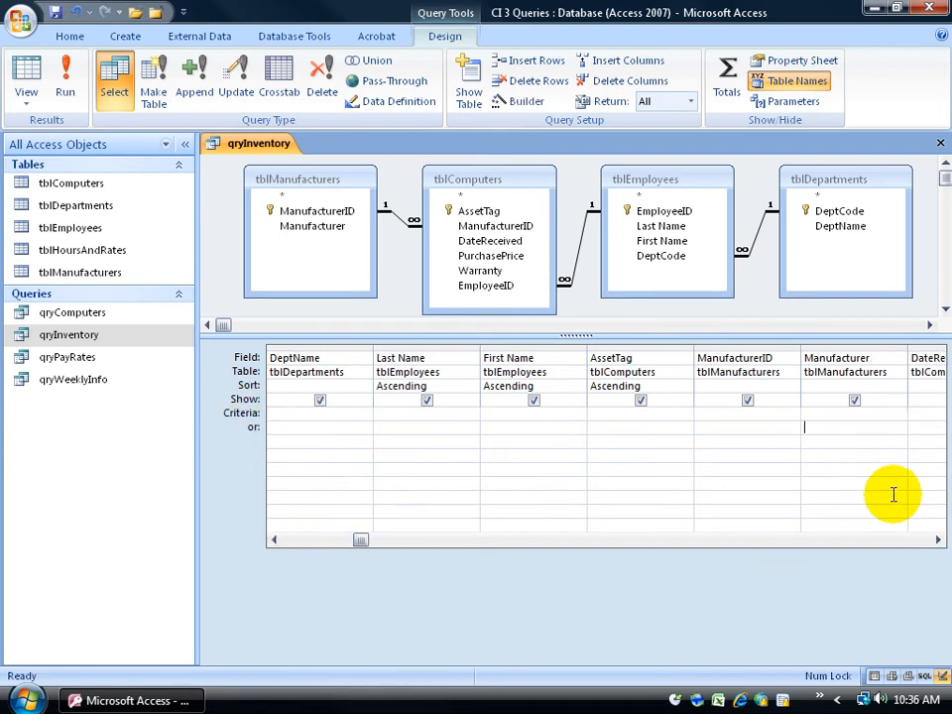
# Run the unfiltered query to look over the DateReceived values of all records, and return to Design view.
pyautogui.click(64, 85)
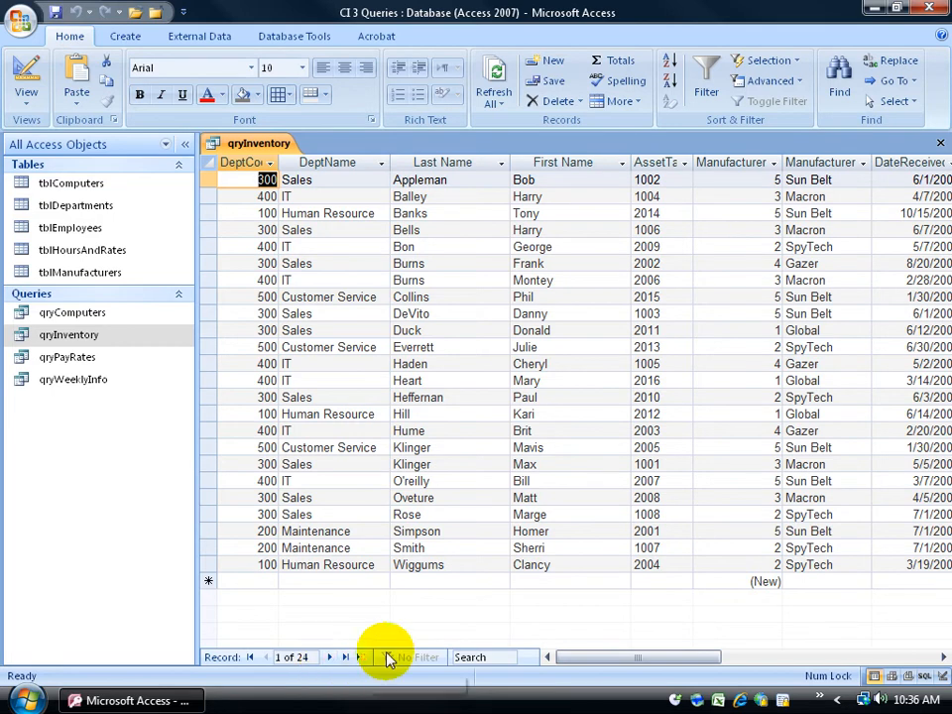
pyautogui.click(942, 657)
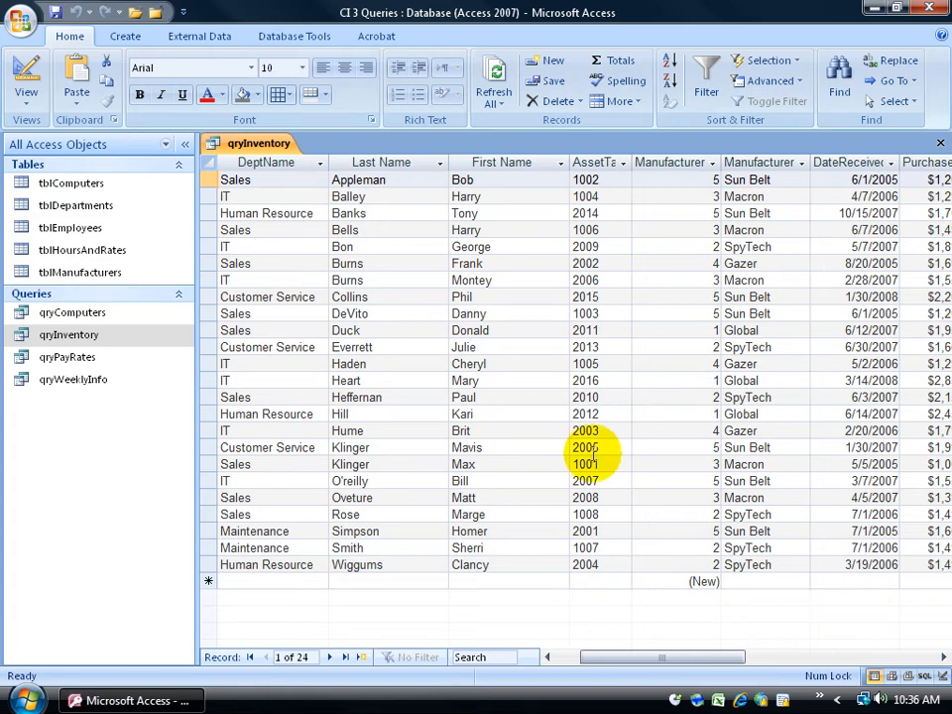
pyautogui.click(26, 79)
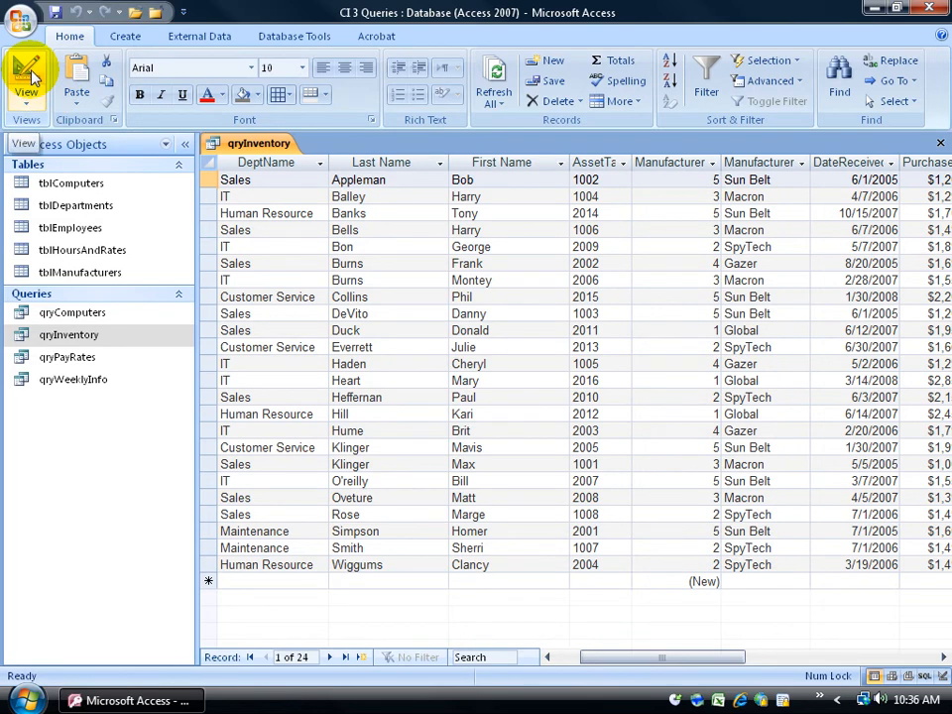
# Enter the criterion >1/1/2008 for the DateReceived field.
pyautogui.click(938, 539)
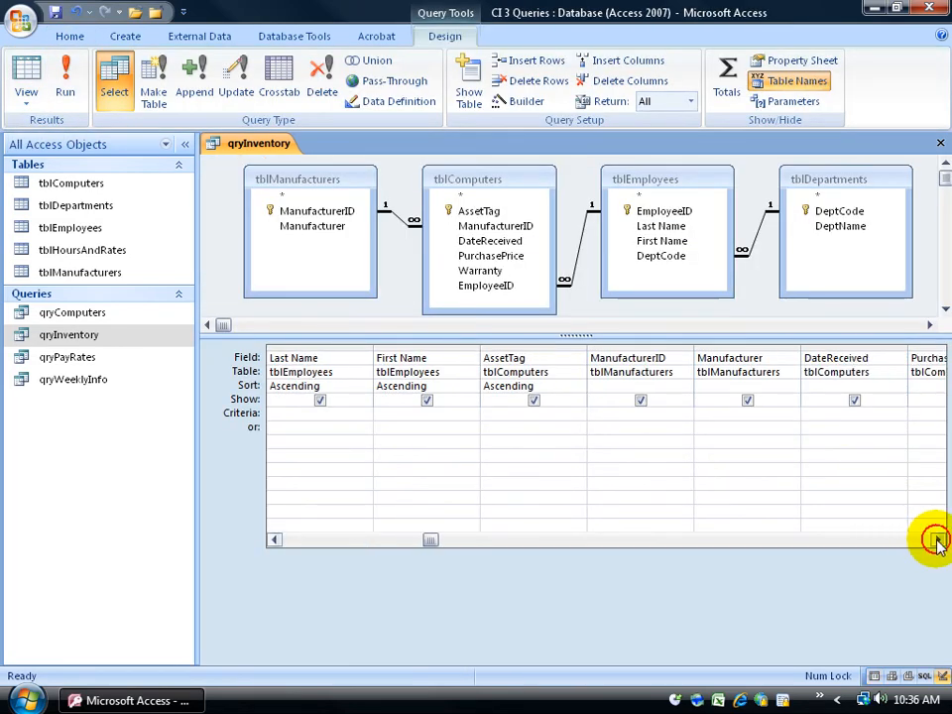
pyautogui.click(822, 414)
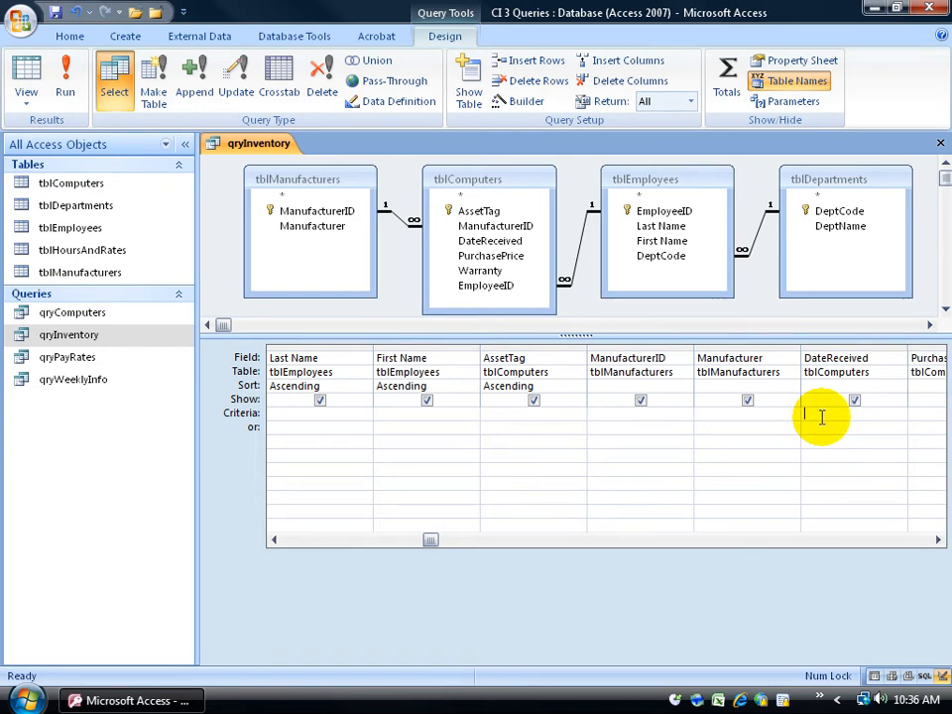
pyautogui.write('>')
pyautogui.write('1/6/')
pyautogui.write('2008')
pyautogui.press('Tab')
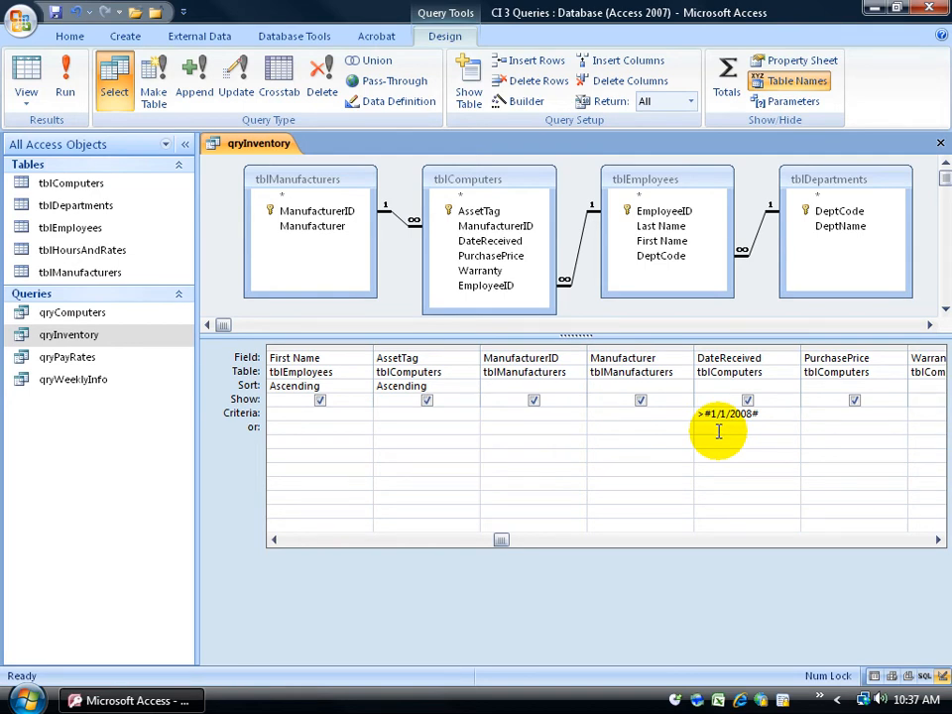
# Run the query to check the received dates against the single date criterion, and return to Design view.
pyautogui.click(65, 76)
pyautogui.click(943, 656)
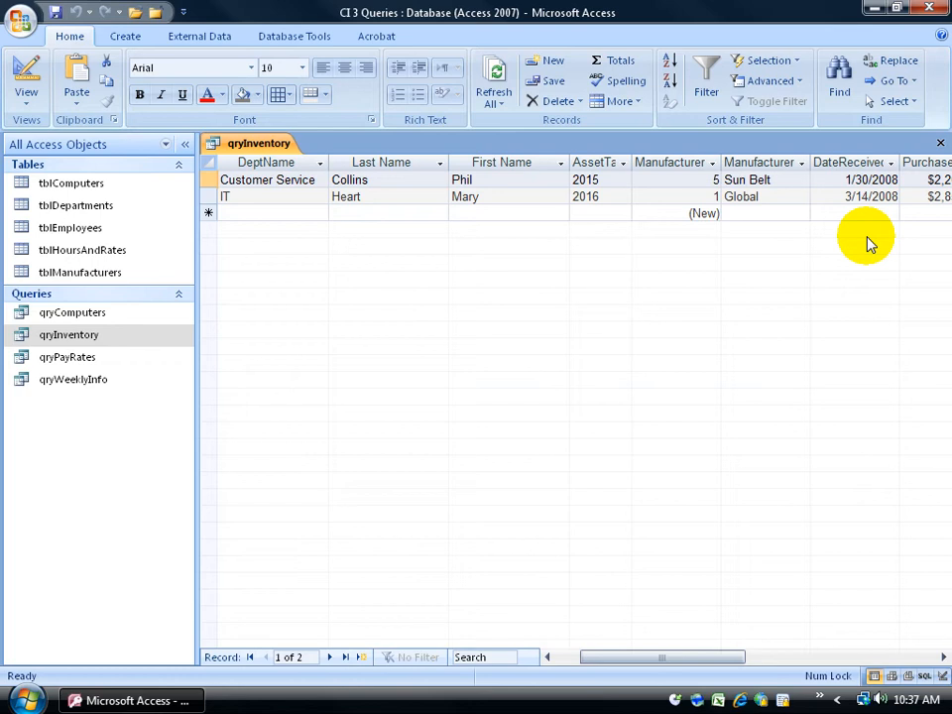
pyautogui.click(26, 82)
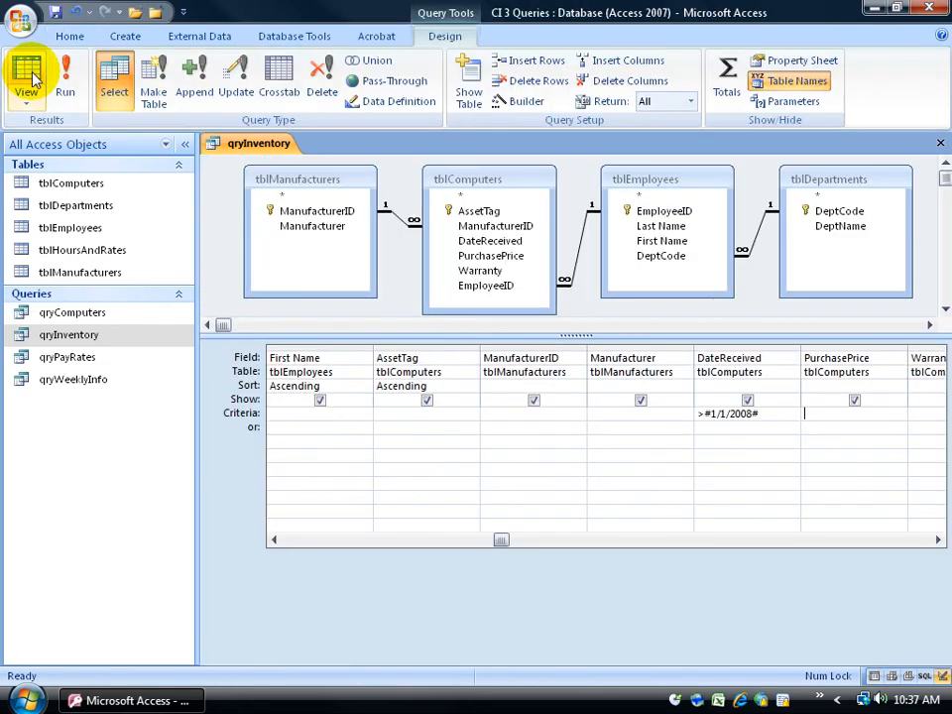
# Replace the DateReceived criterion with >6/1/2006 And <1/1/2008.
pyautogui.moveTo(769, 413); pyautogui.dragTo(686, 416)
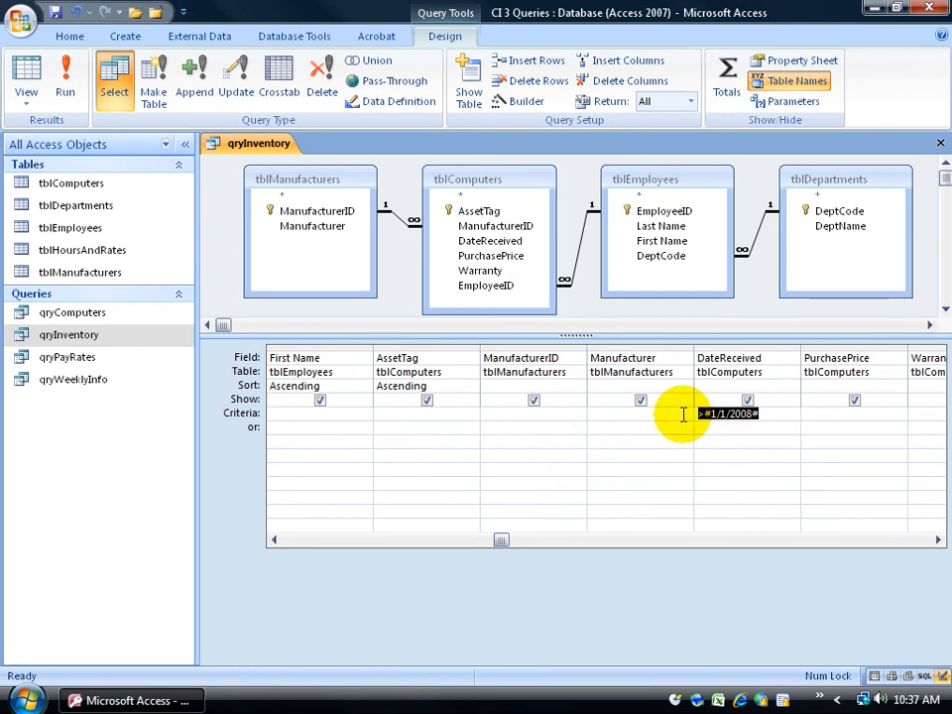
pyautogui.press('Delete')
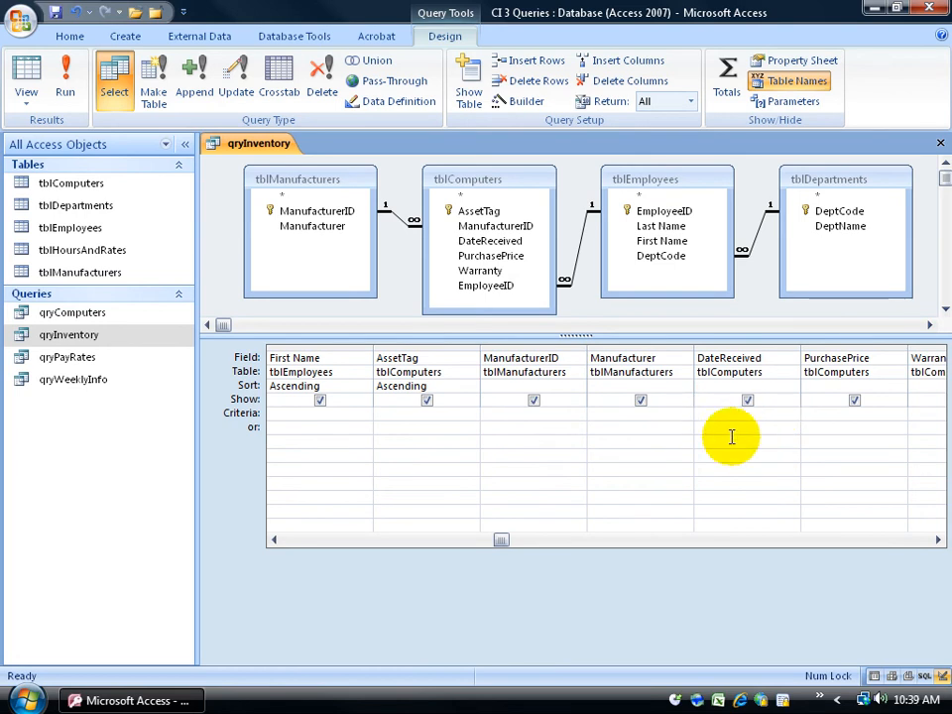
pyautogui.write('>')
pyautogui.write('6/1/2006 and')
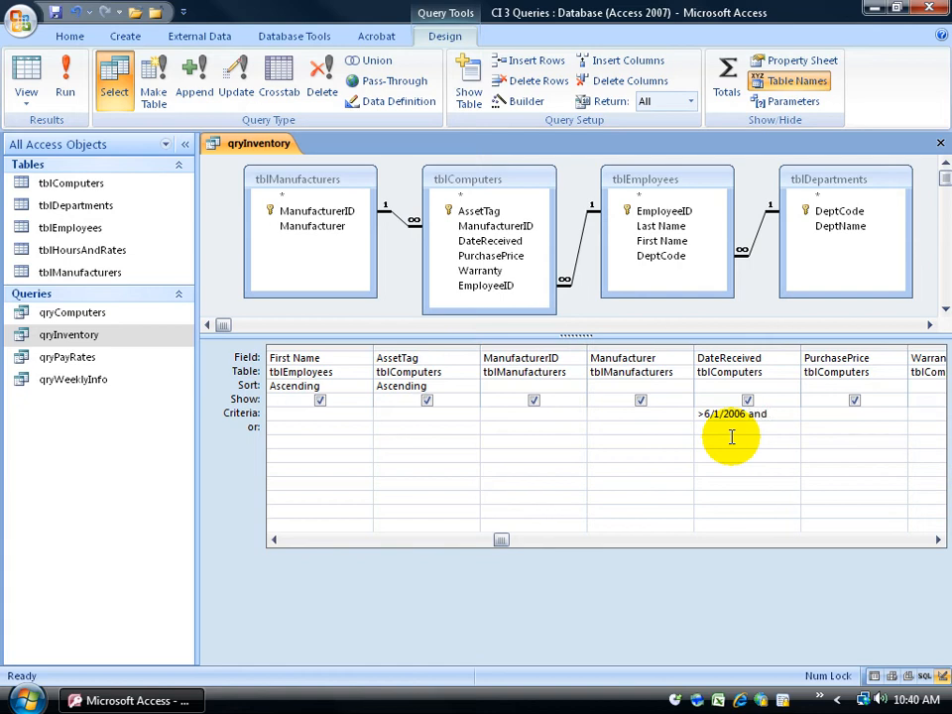
pyautogui.write(' <')
pyautogui.write('1/1/2008')
pyautogui.press('Return')
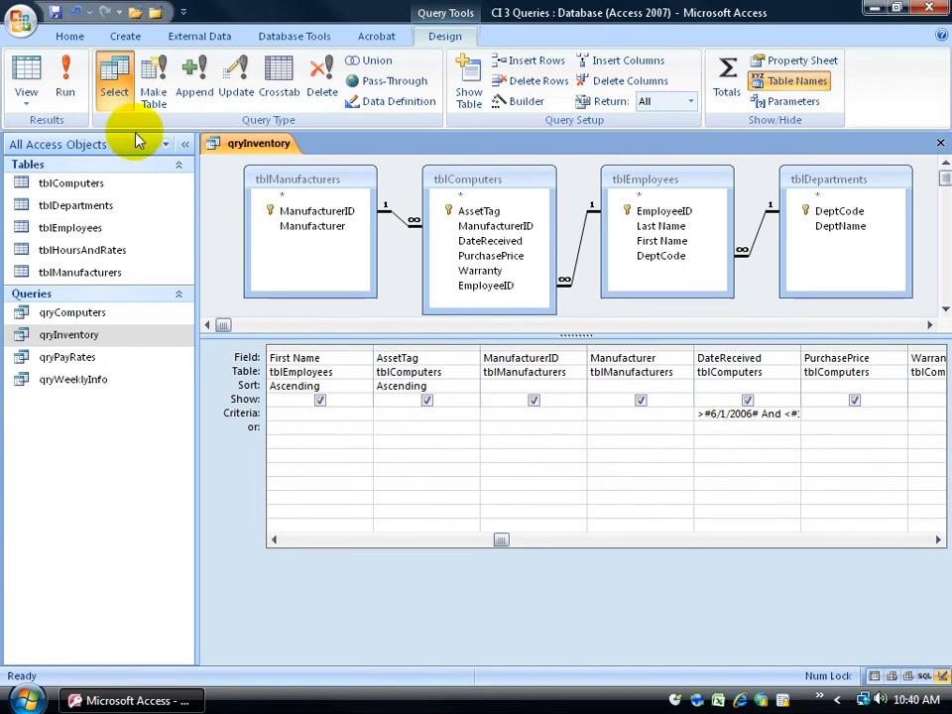
# Run the query to check that the received dates fall within the date range, and return to Design view.
pyautogui.click(65, 80)
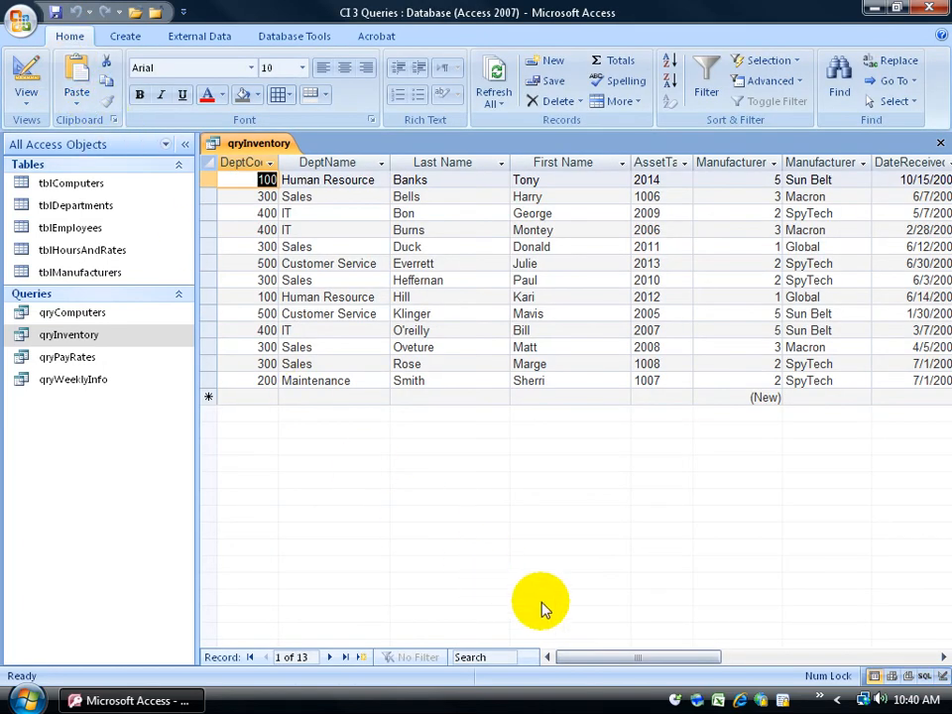
pyautogui.moveTo(640, 659); pyautogui.dragTo(697, 667)
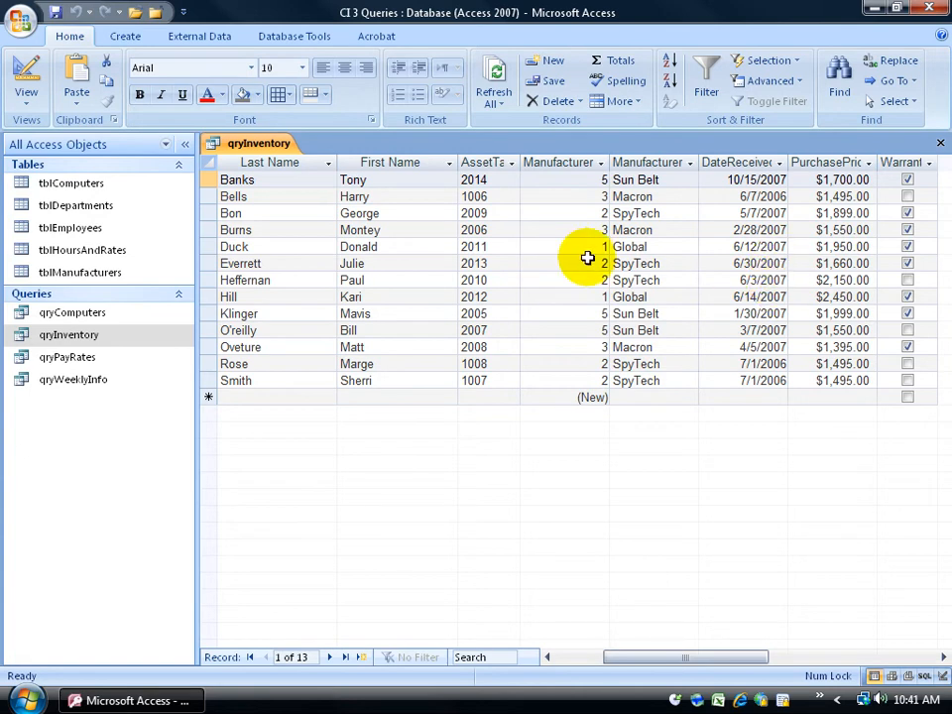
pyautogui.click(26, 78)
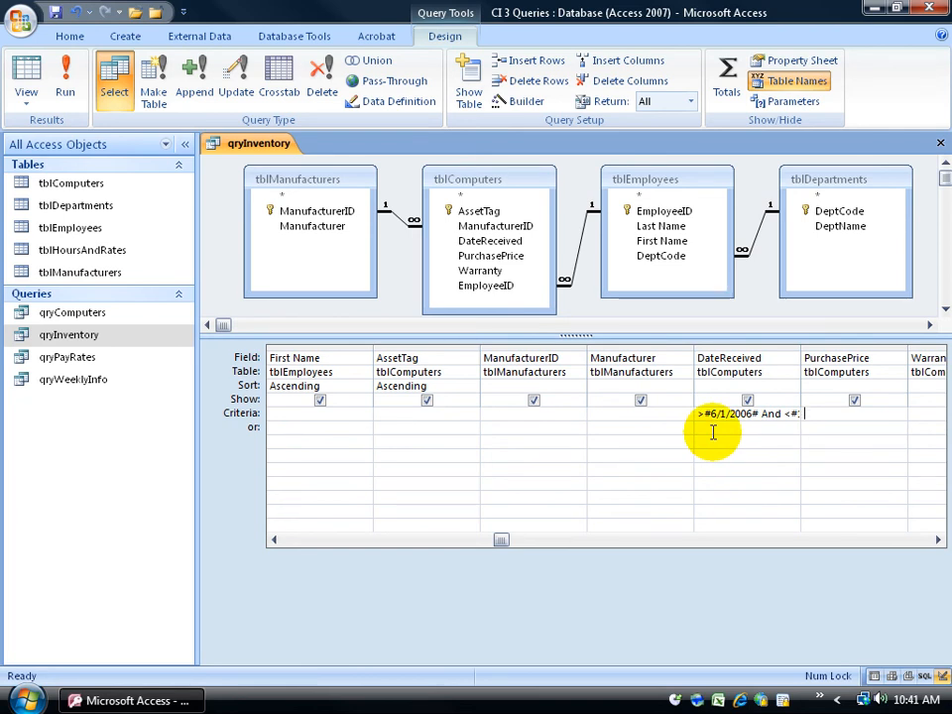
# Replace the DateReceived criterion with Between 6/1/2006 and 1/1/2008, using the Zoom editor to see the whole expression.
pyautogui.click(728, 413)
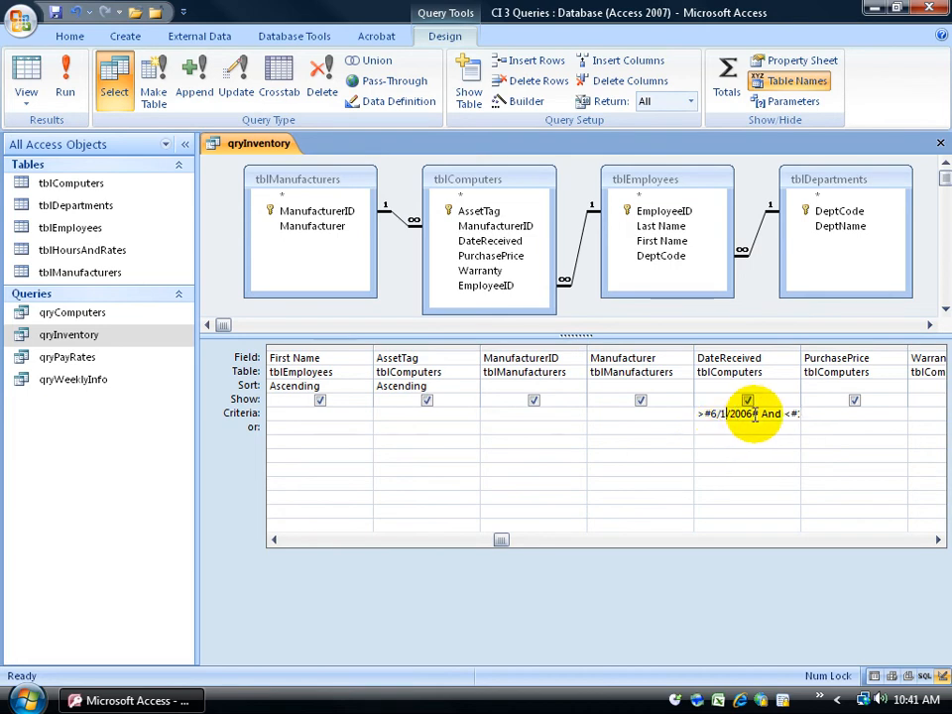
pyautogui.moveTo(773, 414); pyautogui.dragTo(713, 413)
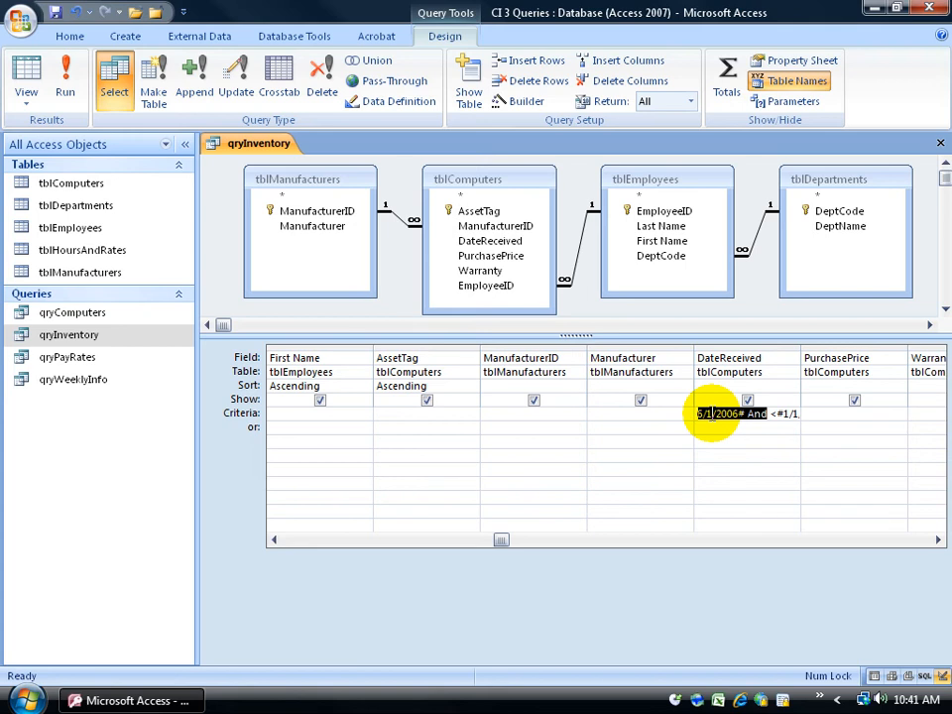
pyautogui.rightClick(715, 415)
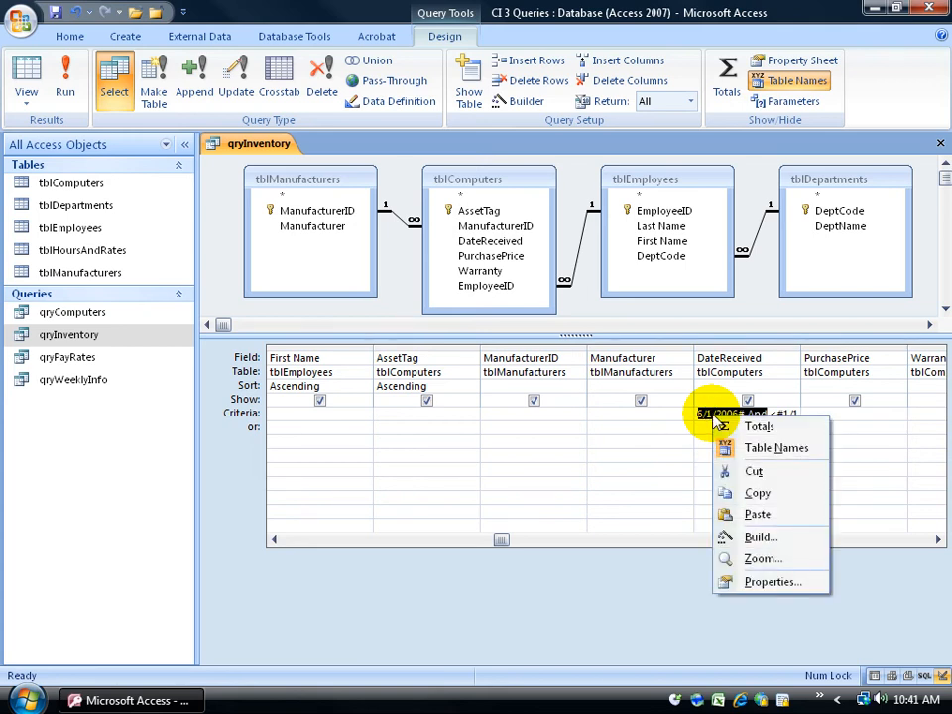
pyautogui.click(755, 560)
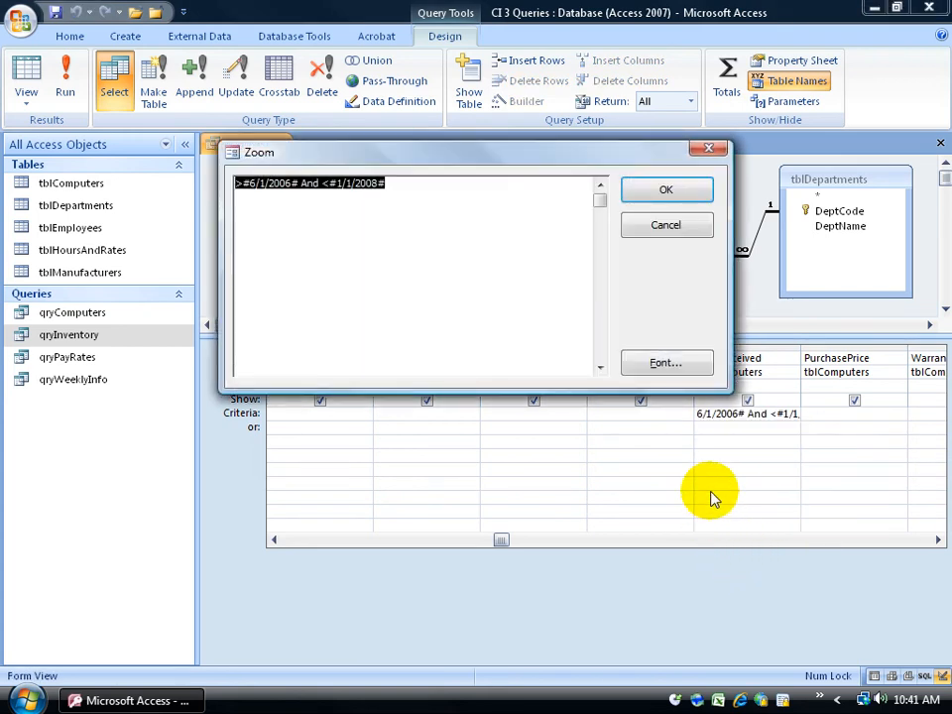
pyautogui.click(392, 186)
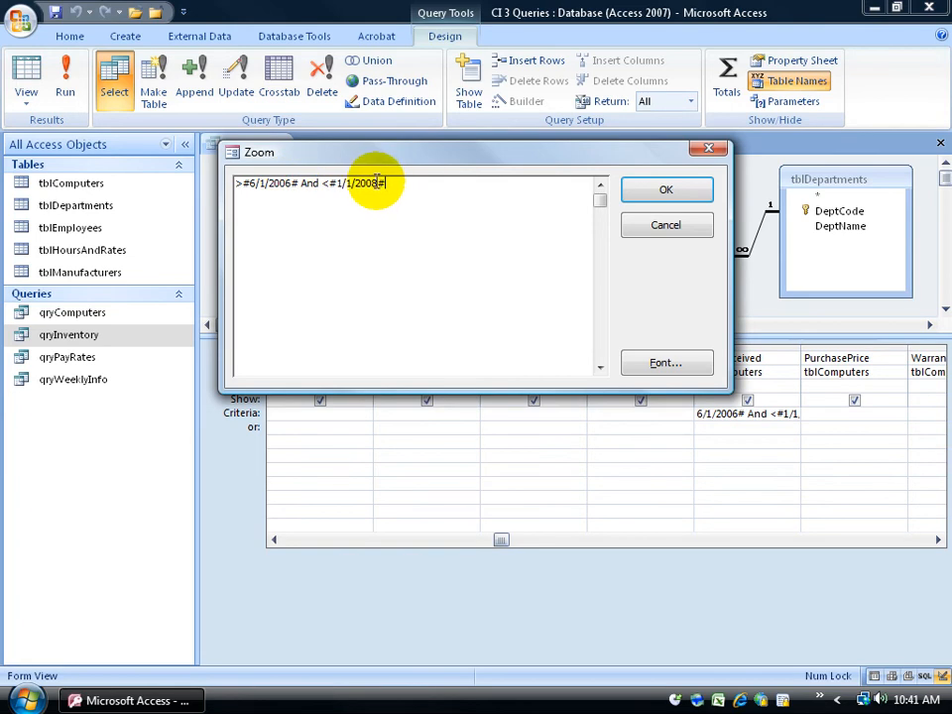
pyautogui.moveTo(393, 182); pyautogui.dragTo(216, 177)
pyautogui.press('Delete')
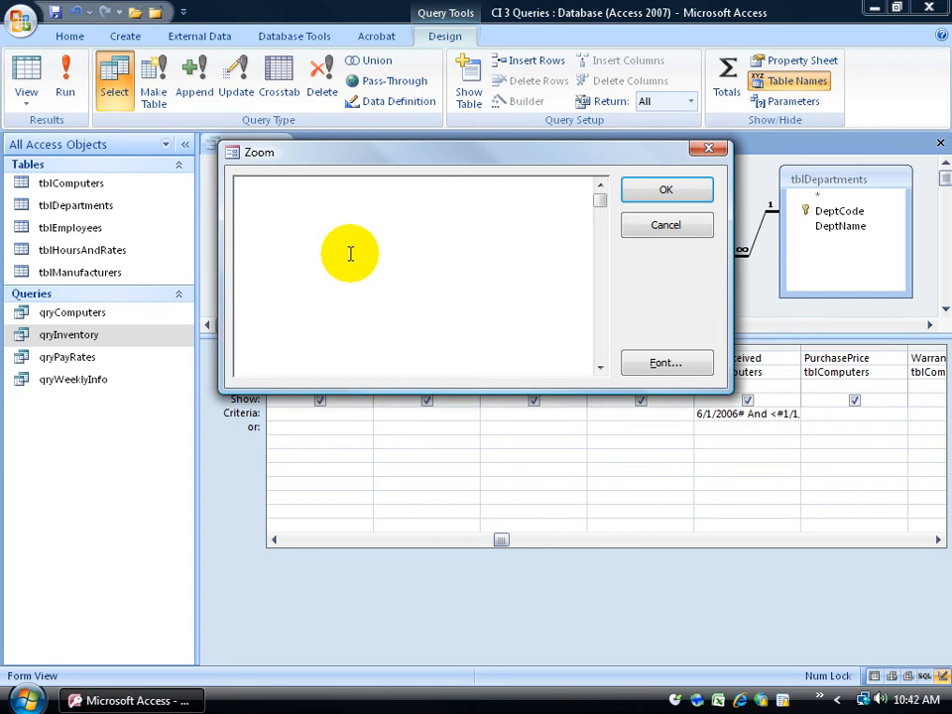
pyautogui.write('Between')
pyautogui.write('6')
pyautogui.write('/2006 and ')
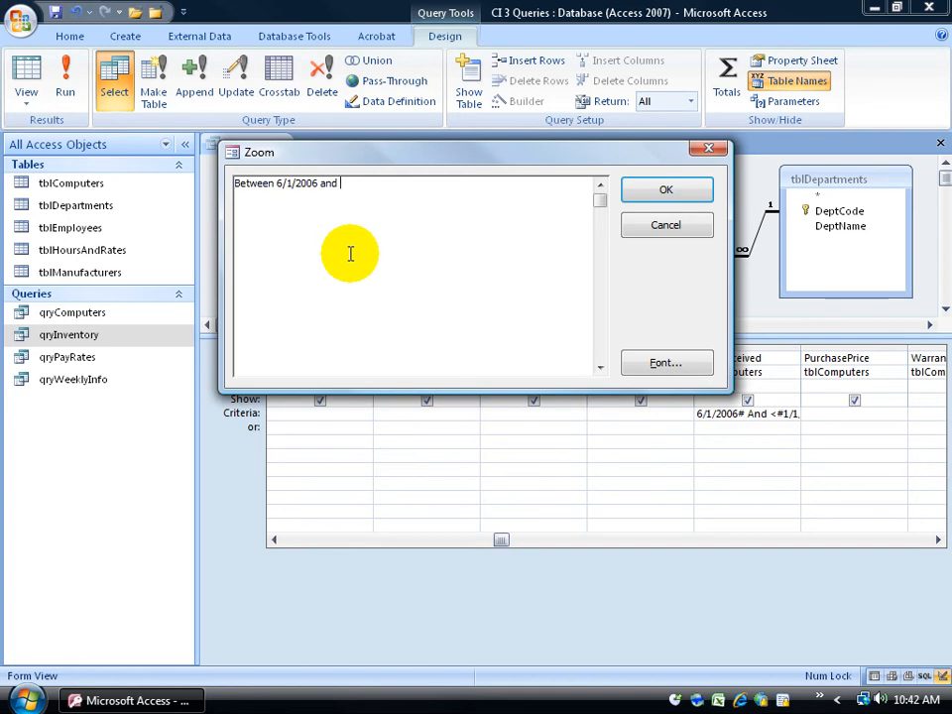
pyautogui.write('1/1/2008')
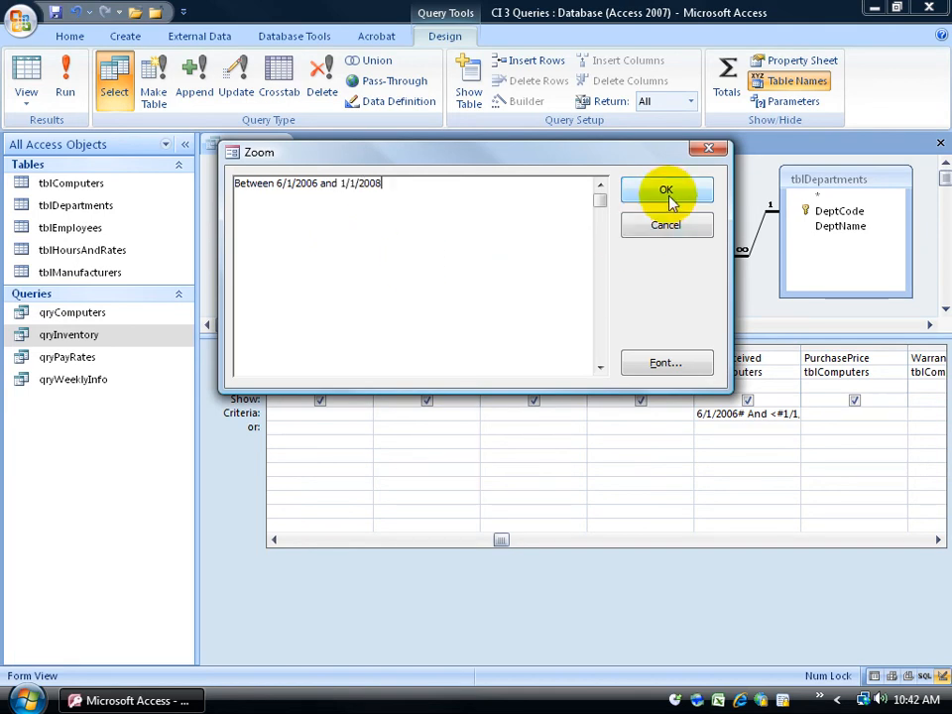
pyautogui.click(666, 193)
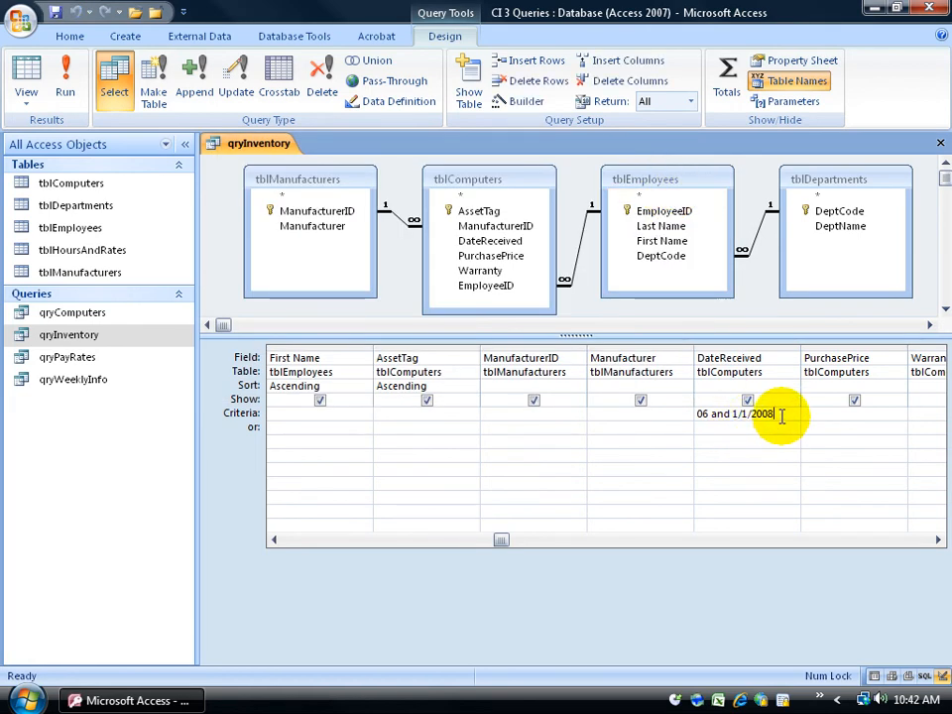
pyautogui.press('Tab')
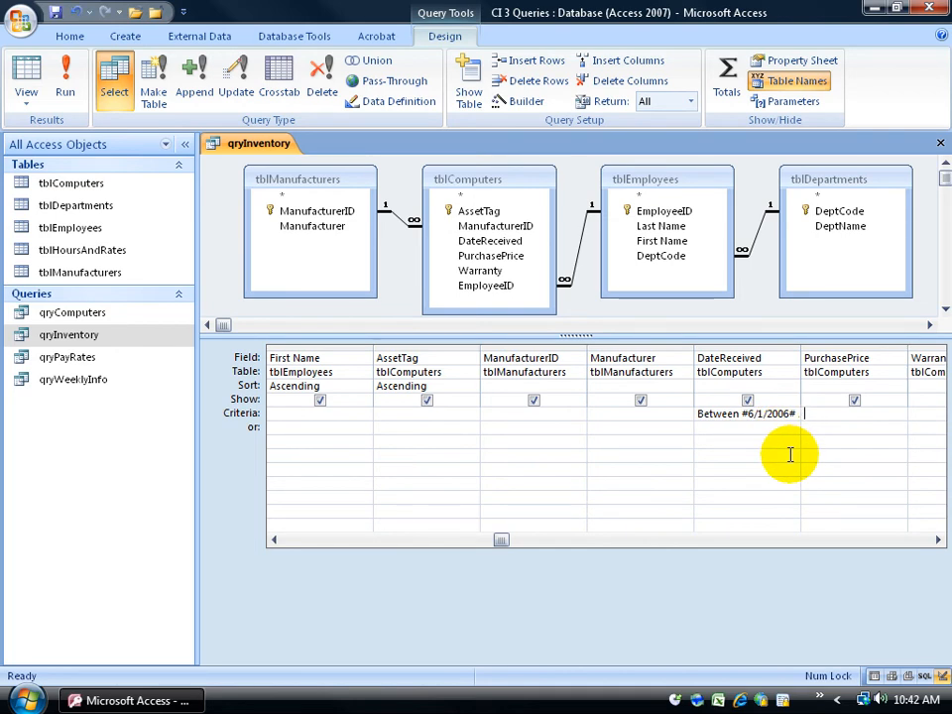
# Run the query to check the received dates against the Between criterion, and return to Design view.
pyautogui.click(65, 84)
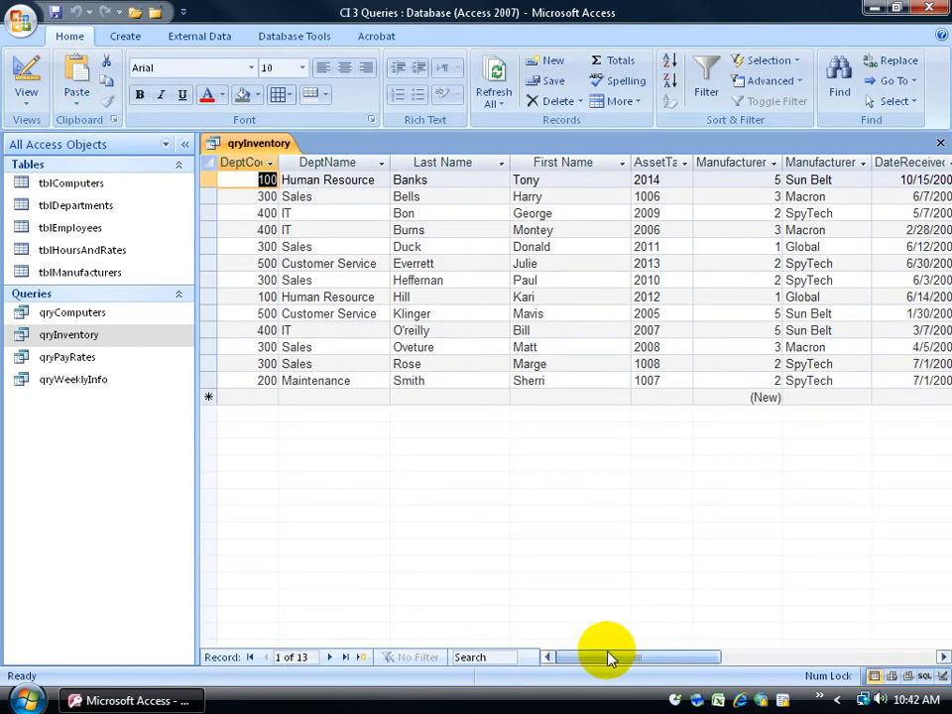
pyautogui.moveTo(607, 656); pyautogui.dragTo(680, 660)
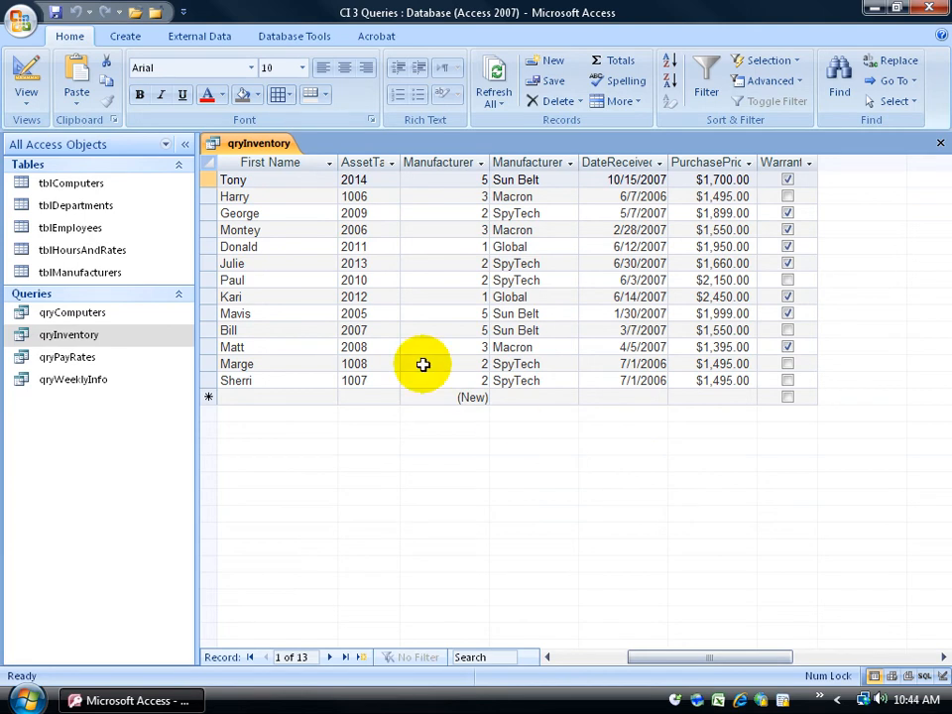
pyautogui.click(28, 82)
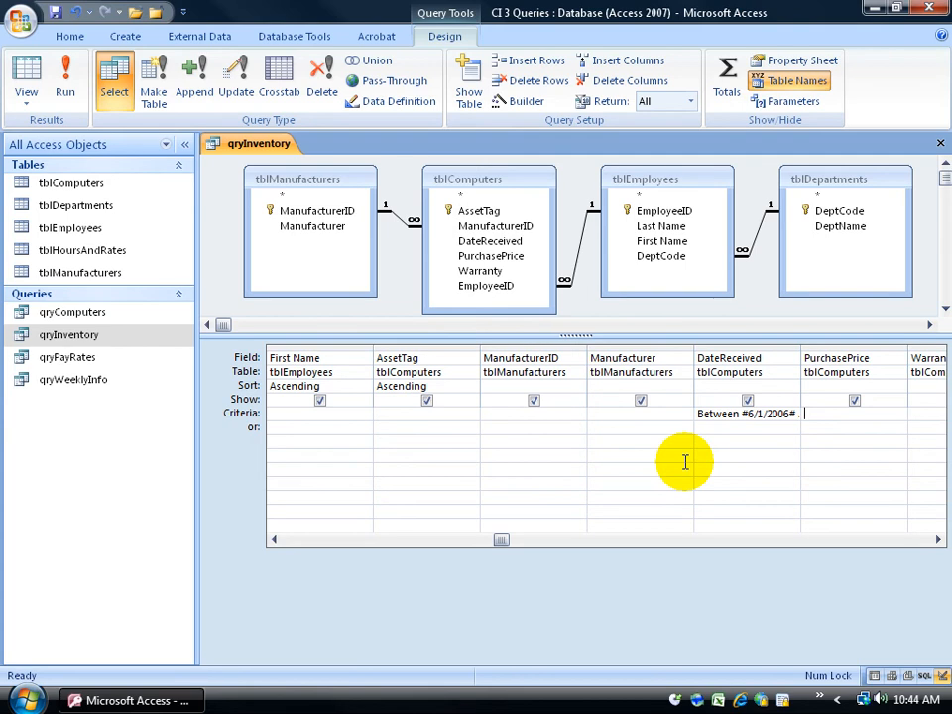
# Change the DateReceived criterion to Not Between #6/1/2006# And #1/1/2008# by adding Not in front of it in the Zoom editor.
pyautogui.rightClick(710, 414)
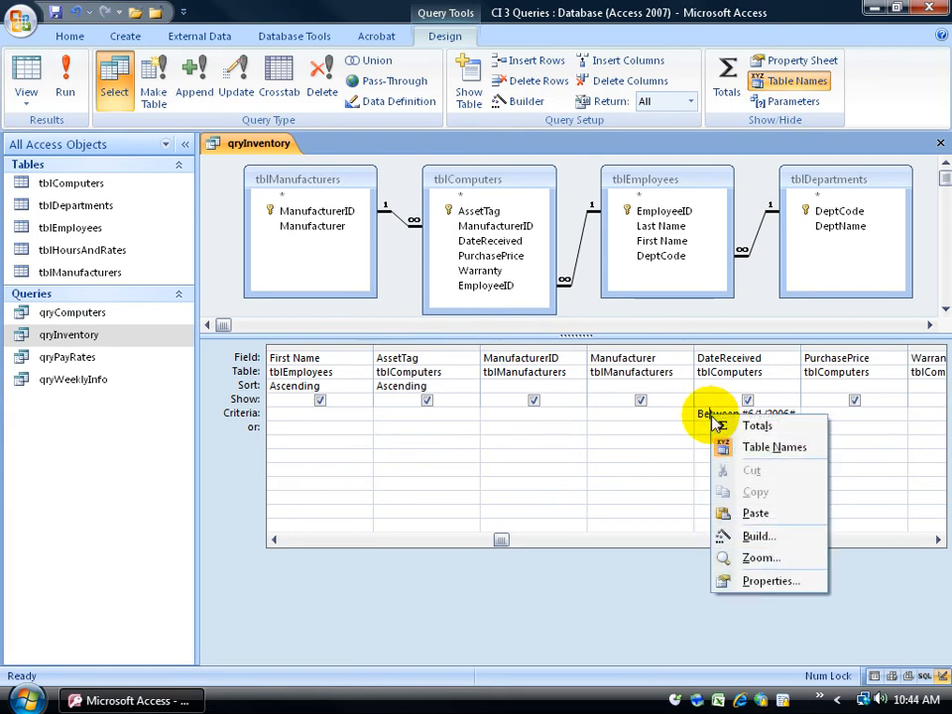
pyautogui.click(759, 558)
pyautogui.click(235, 184)
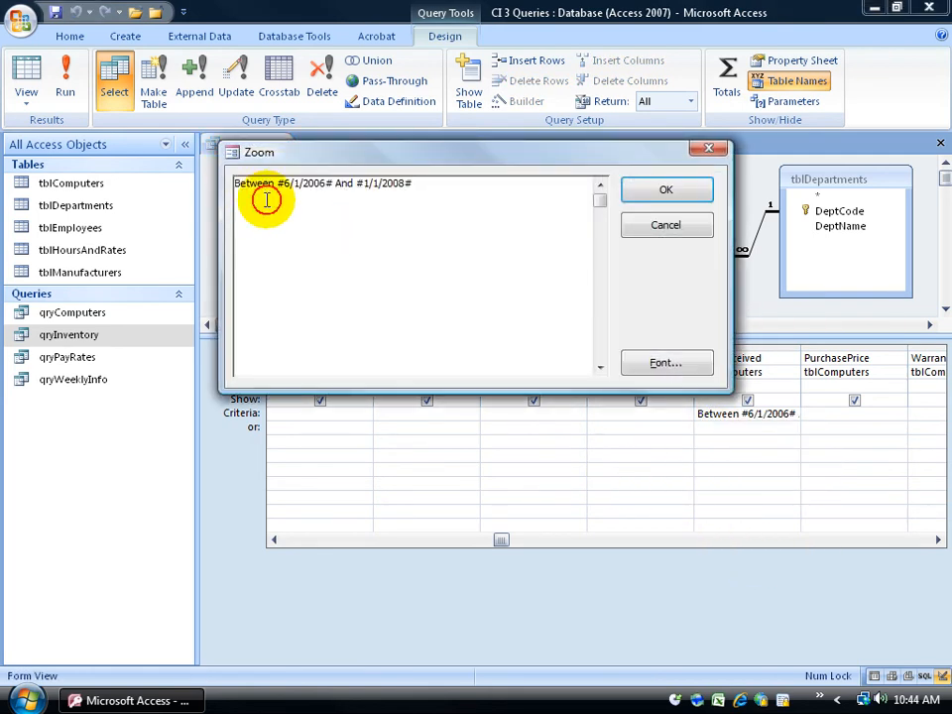
pyautogui.write('Not')
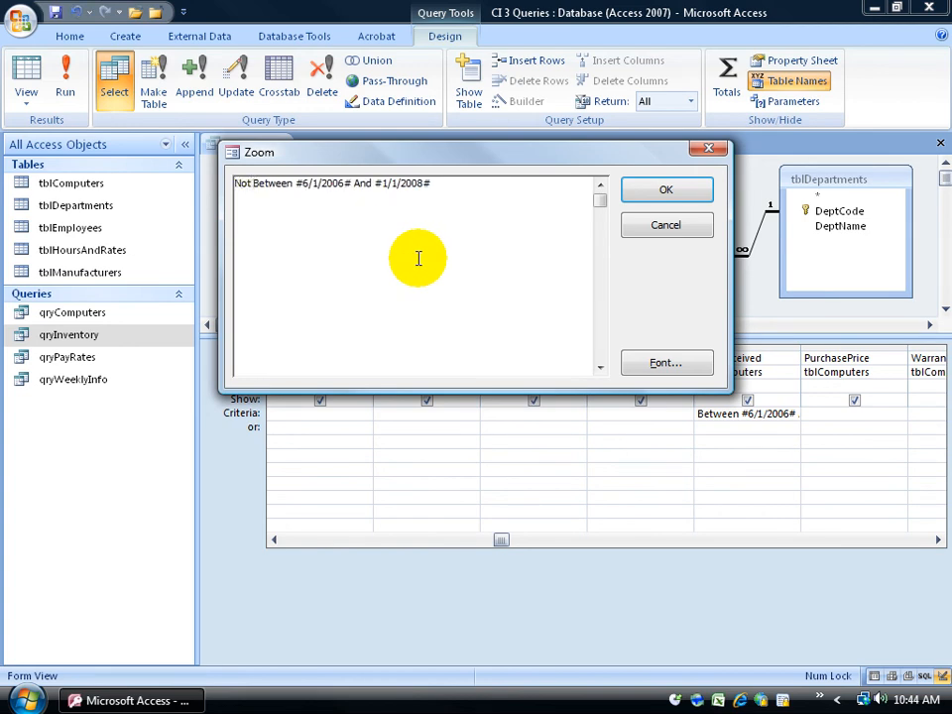
pyautogui.click(650, 193)
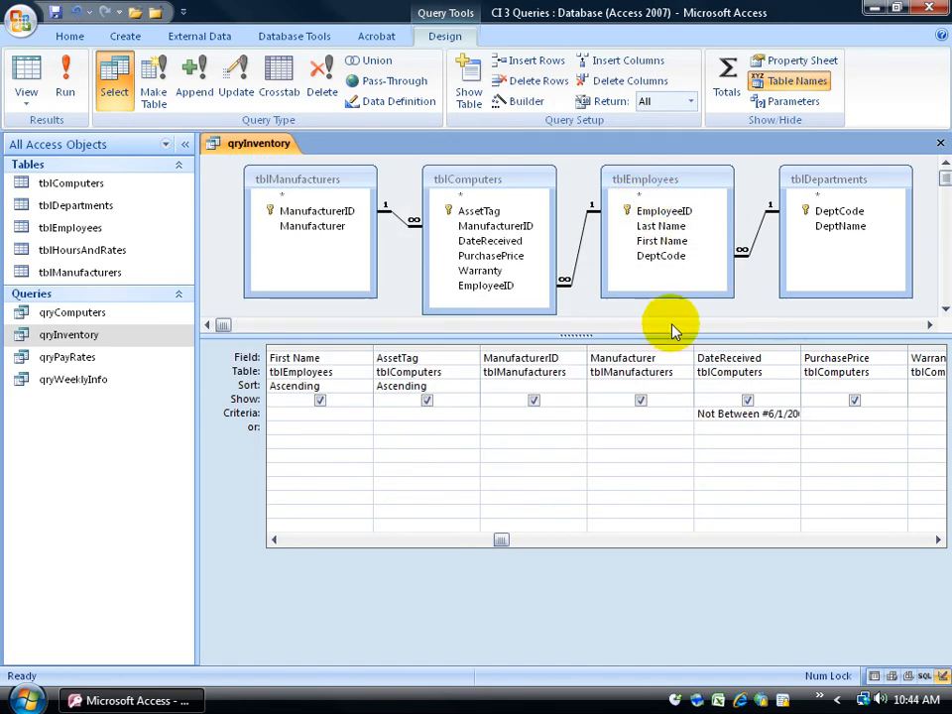
# Run the query to check that the received dates lie outside the excluded range, and return to Design view.
pyautogui.click(64, 81)
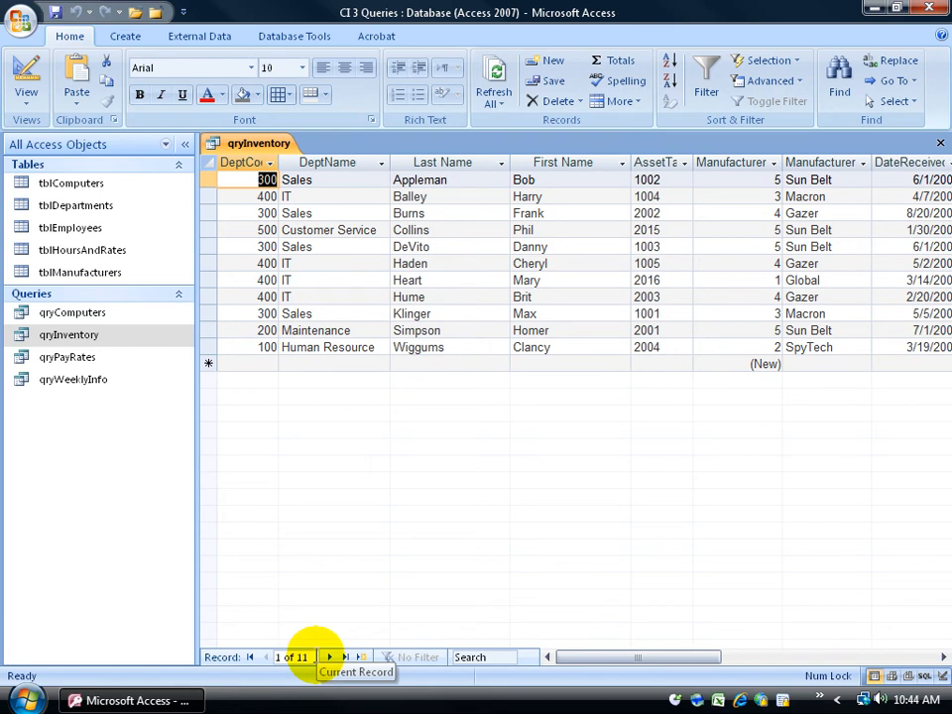
pyautogui.click(942, 657)
pyautogui.click(942, 657)
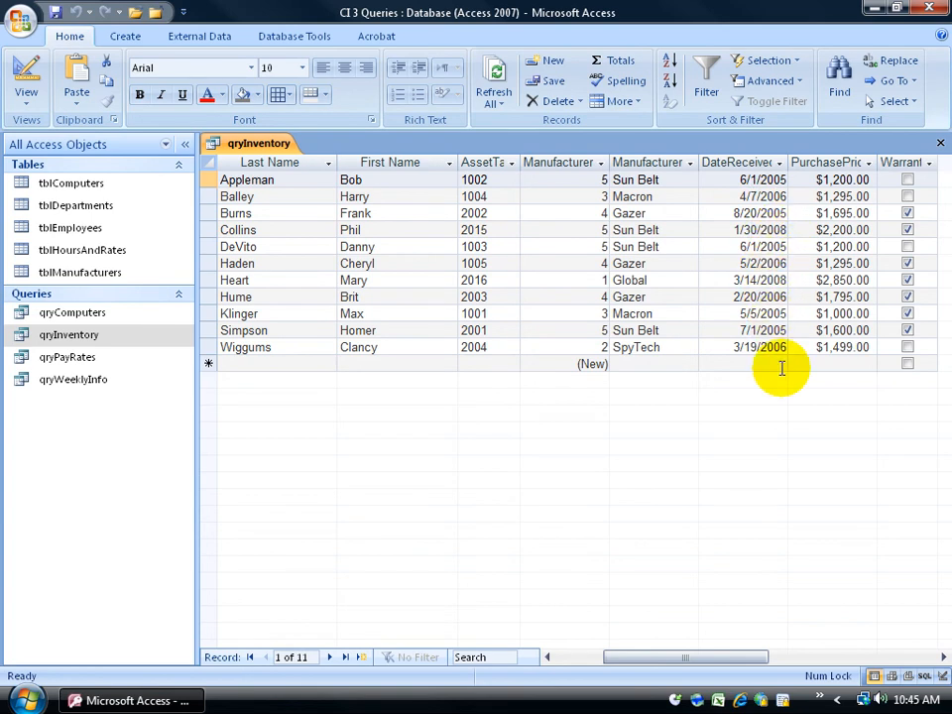
pyautogui.click(26, 81)
# Clear the Not Between criterion from the DateReceived field.
pyautogui.moveTo(697, 413); pyautogui.dragTo(816, 419)
pyautogui.press('Delete')
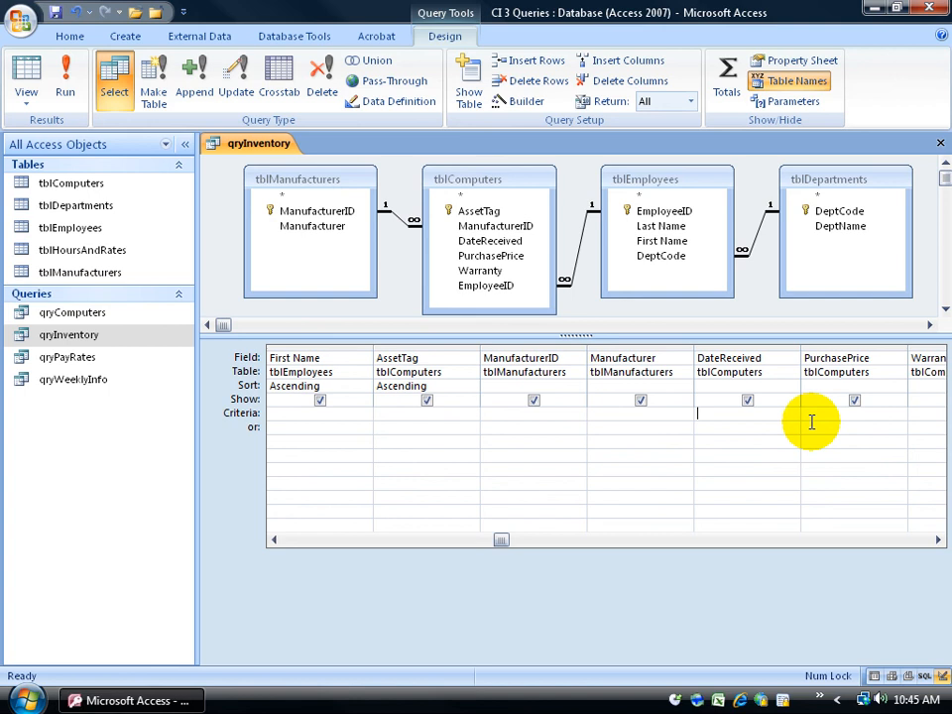
pyautogui.click(668, 415)
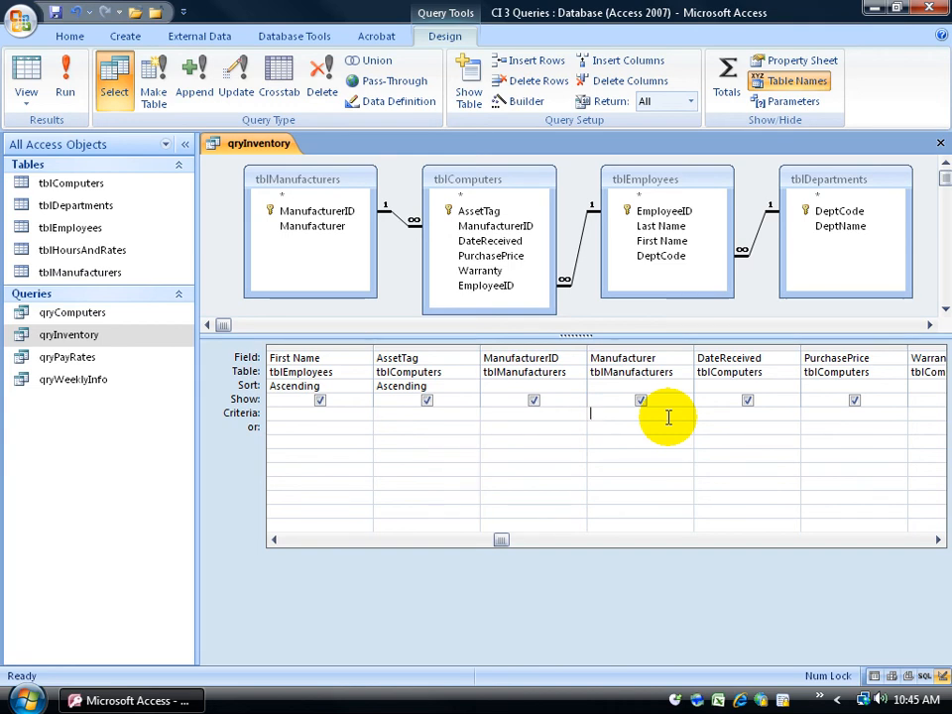
# Run the query without criteria to examine the names, asset tags and manufacturers for empty values, and return to Design view.
pyautogui.click(67, 87)
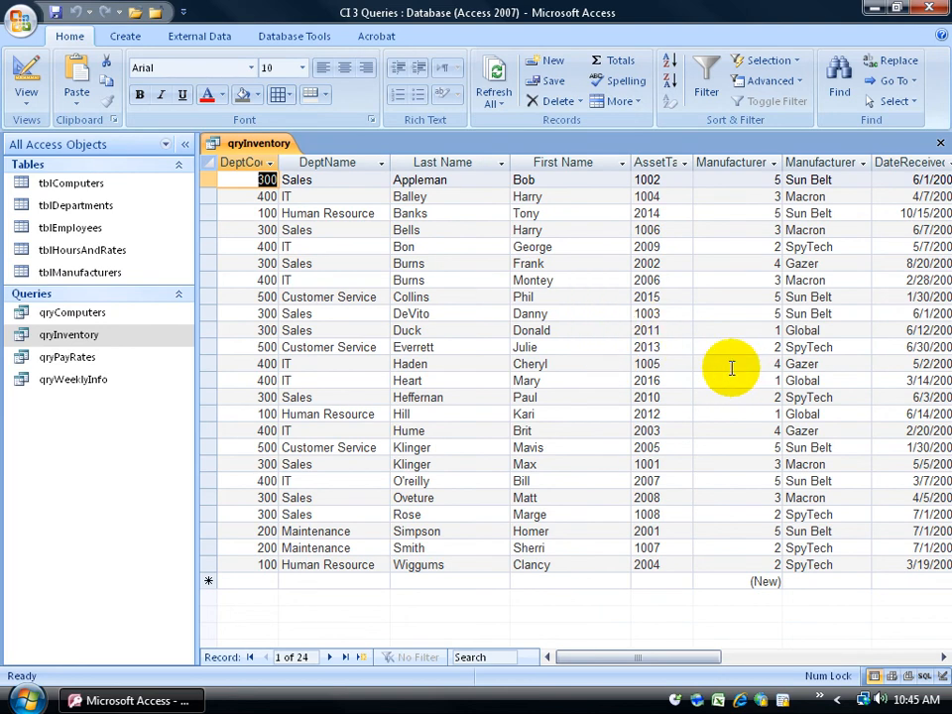
pyautogui.moveTo(676, 657); pyautogui.dragTo(716, 666)
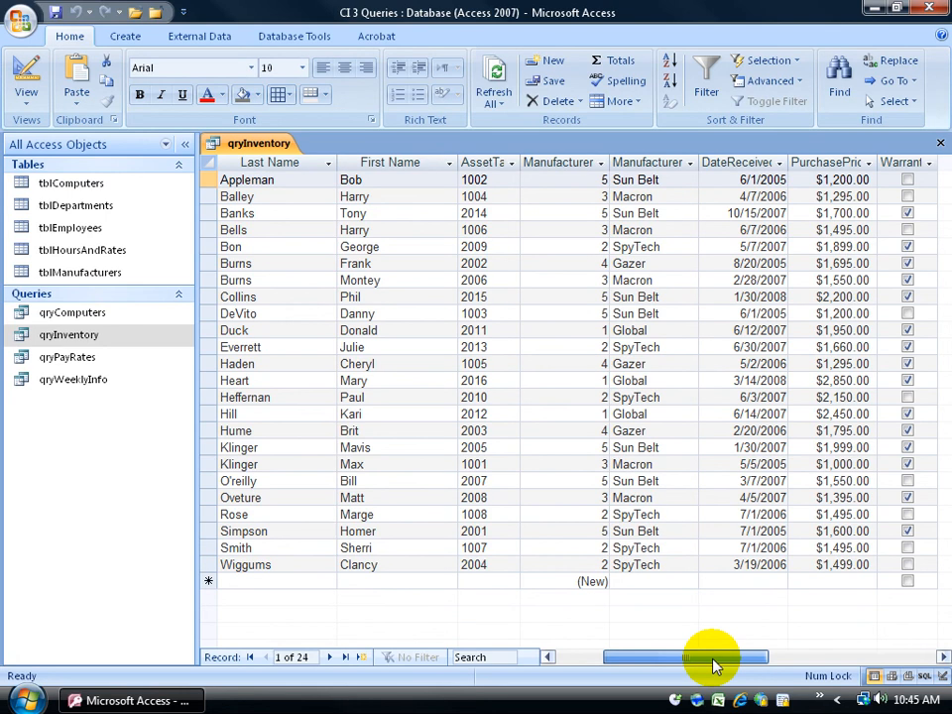
pyautogui.click(473, 397)
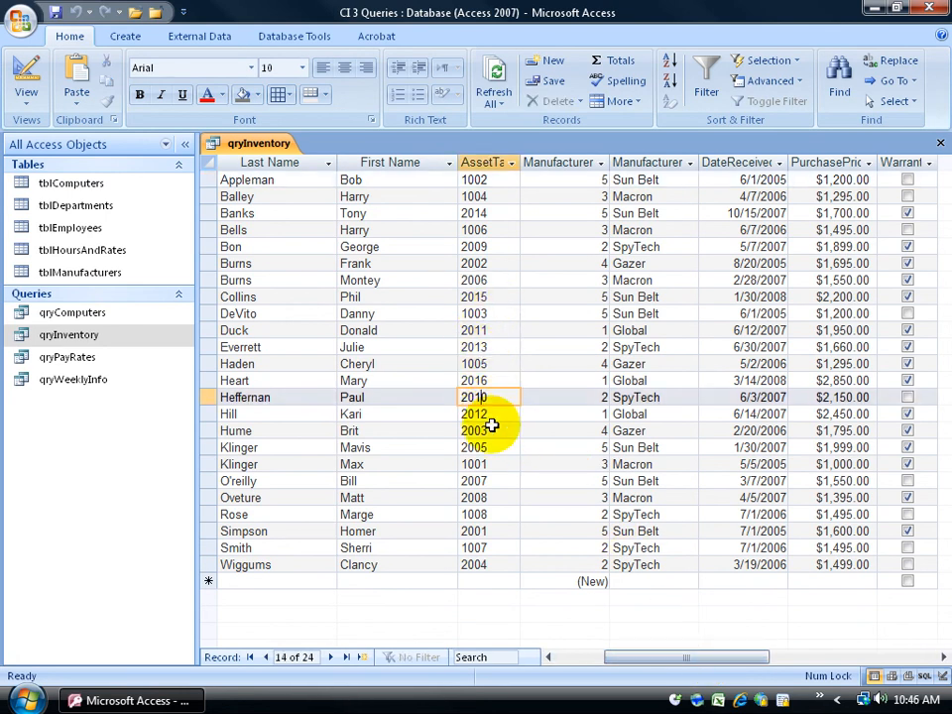
pyautogui.click(252, 380)
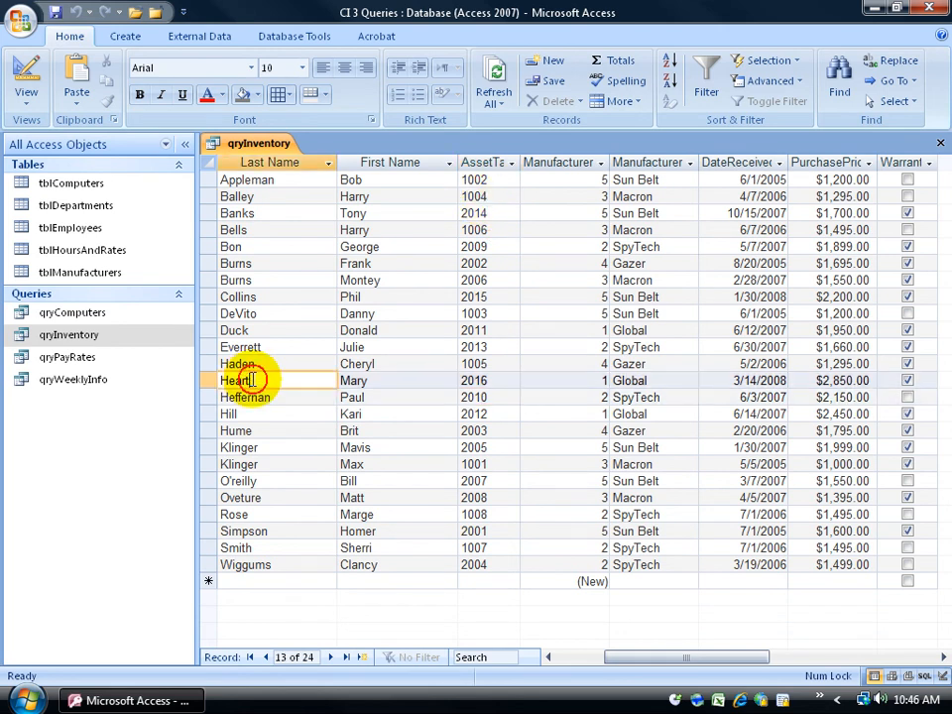
pyautogui.click(273, 281)
pyautogui.click(260, 347)
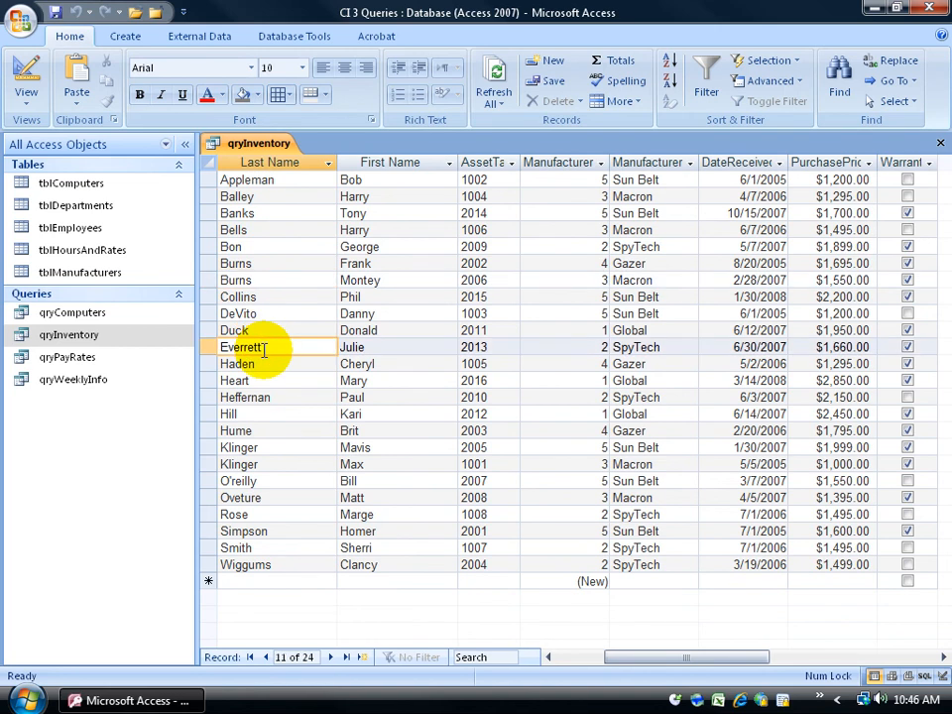
pyautogui.click(637, 346)
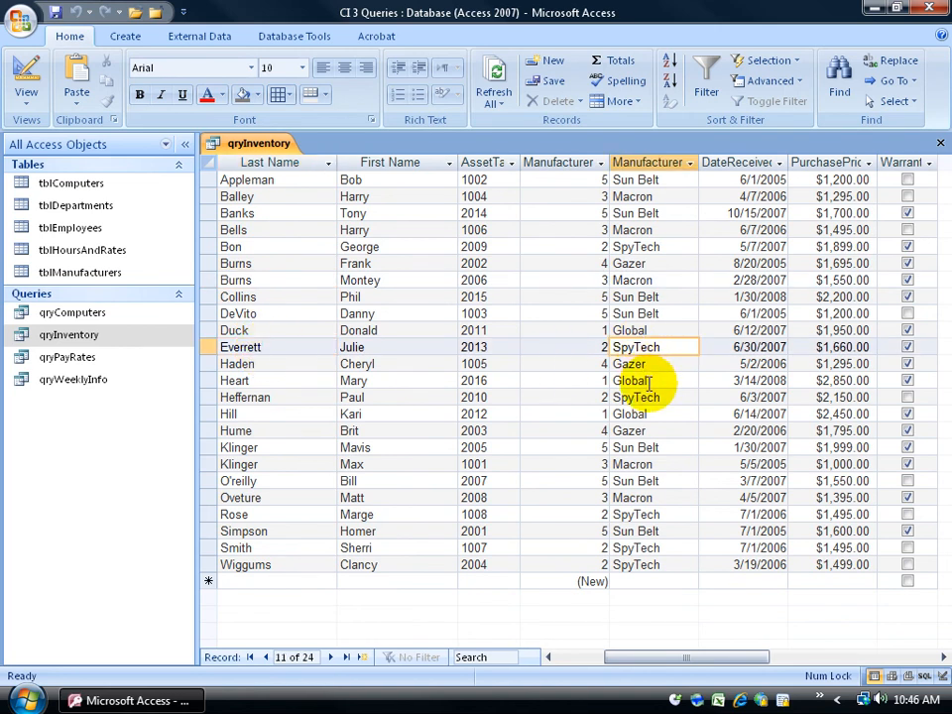
pyautogui.click(649, 381)
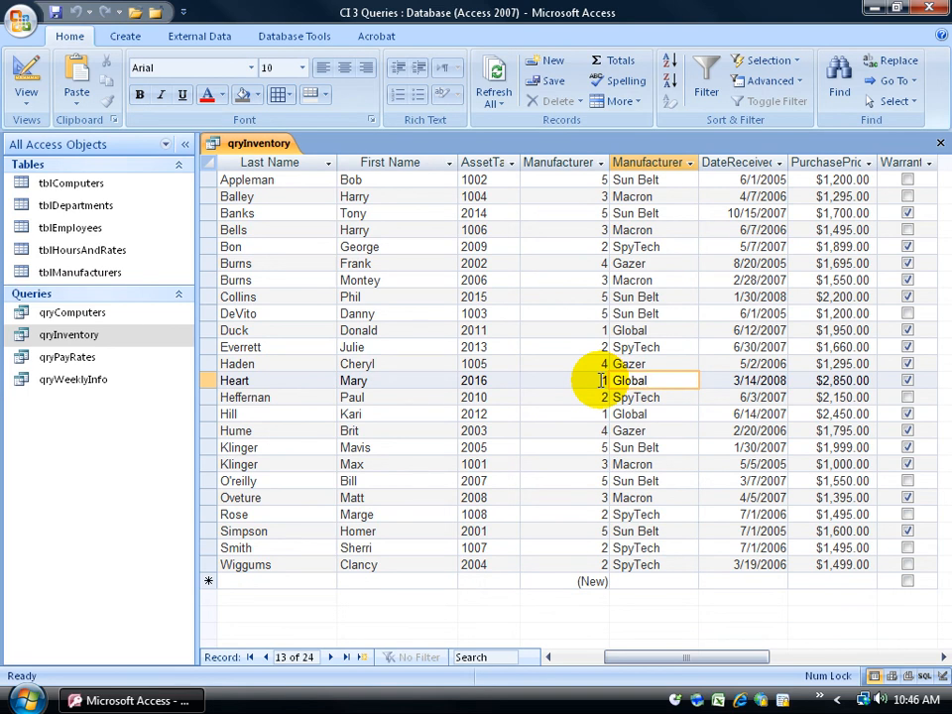
pyautogui.click(26, 85)
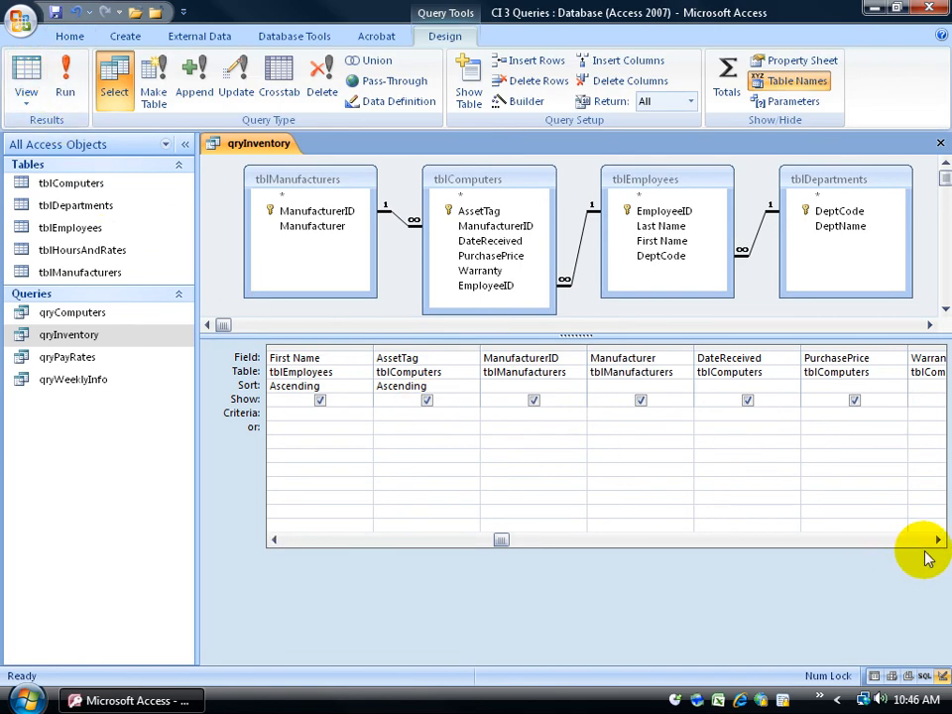
# Enter null as the criterion for the First Name field so it becomes Is Null.
pyautogui.click(273, 539)
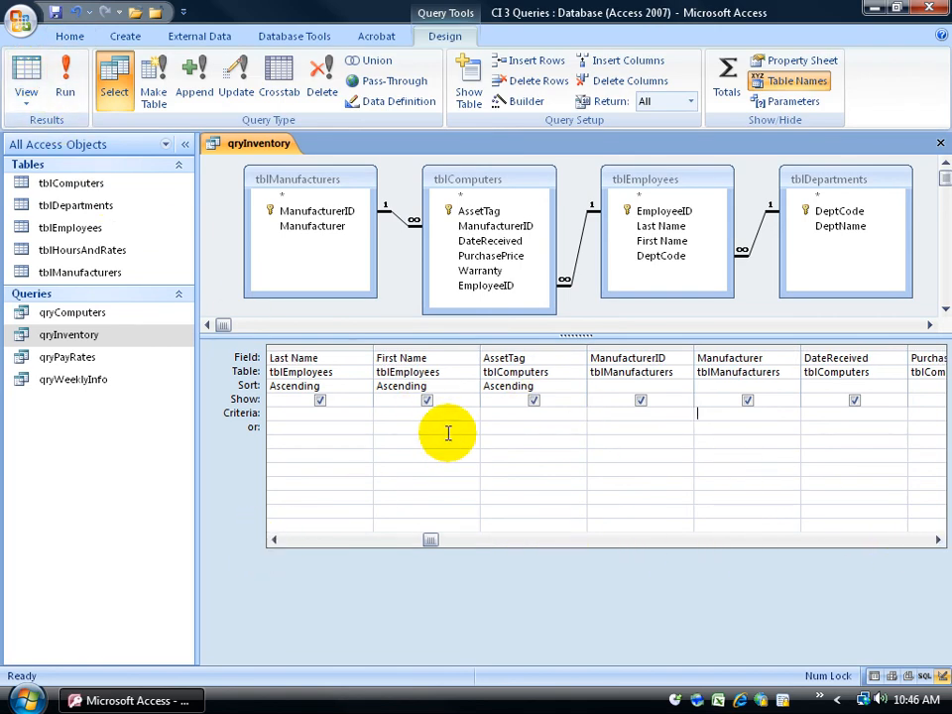
pyautogui.click(394, 415)
pyautogui.write('null')
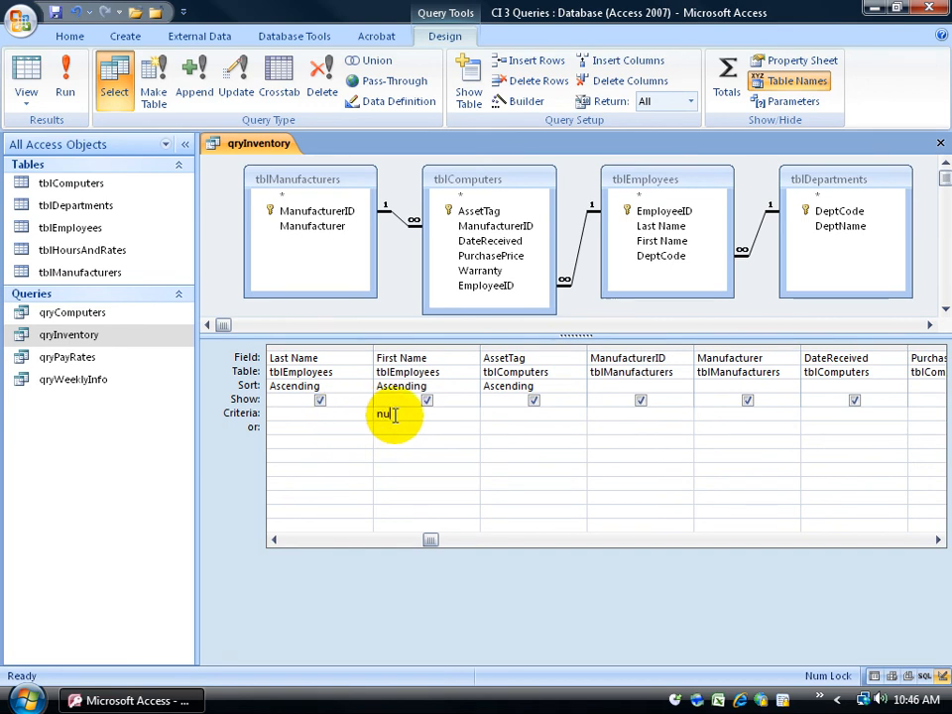
pyautogui.press('Tab')
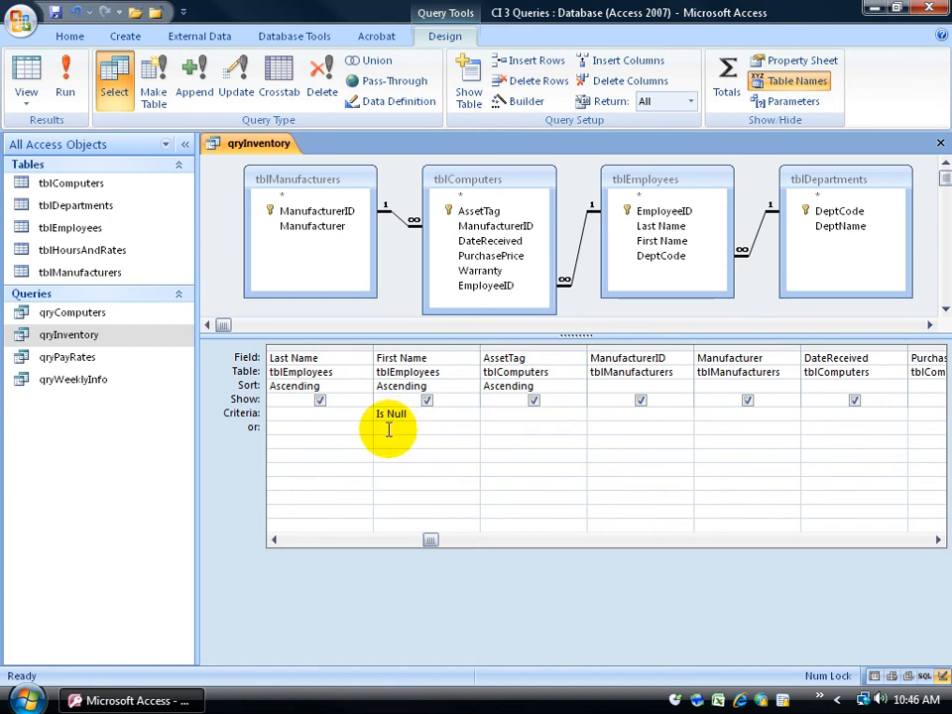
# Run the query to look for records without a first name, and clear the First Name criterion in Design view.
pyautogui.click(74, 67)
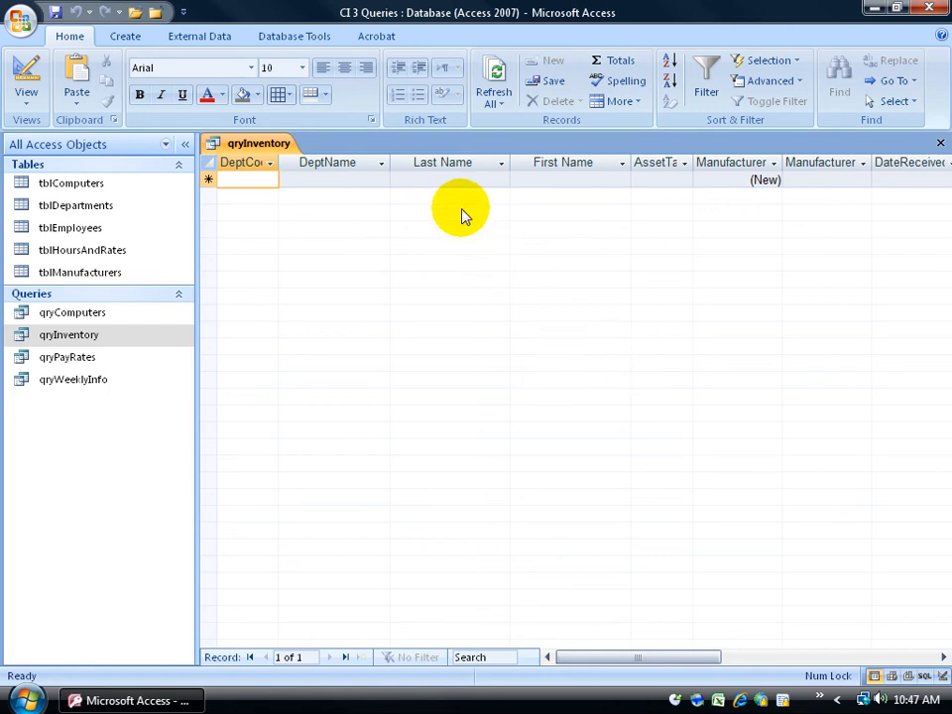
pyautogui.click(26, 74)
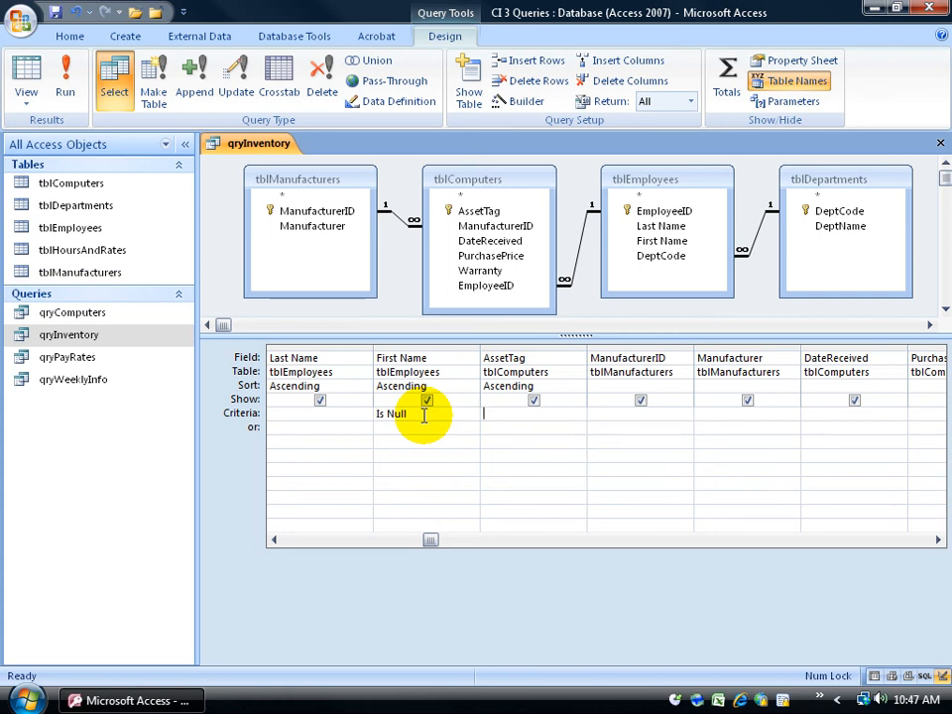
pyautogui.moveTo(423, 416); pyautogui.dragTo(370, 411)
pyautogui.press('Delete')
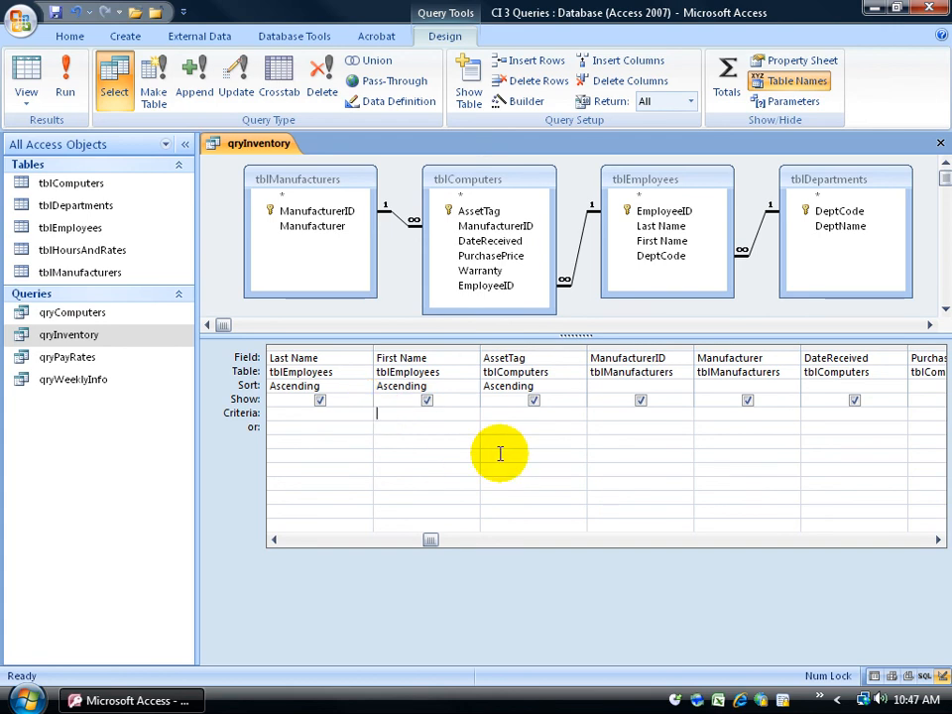
# Run the query without criteria to examine the DeptCode values, and return to Design view.
pyautogui.click(429, 541)
pyautogui.moveTo(381, 545); pyautogui.dragTo(288, 537)
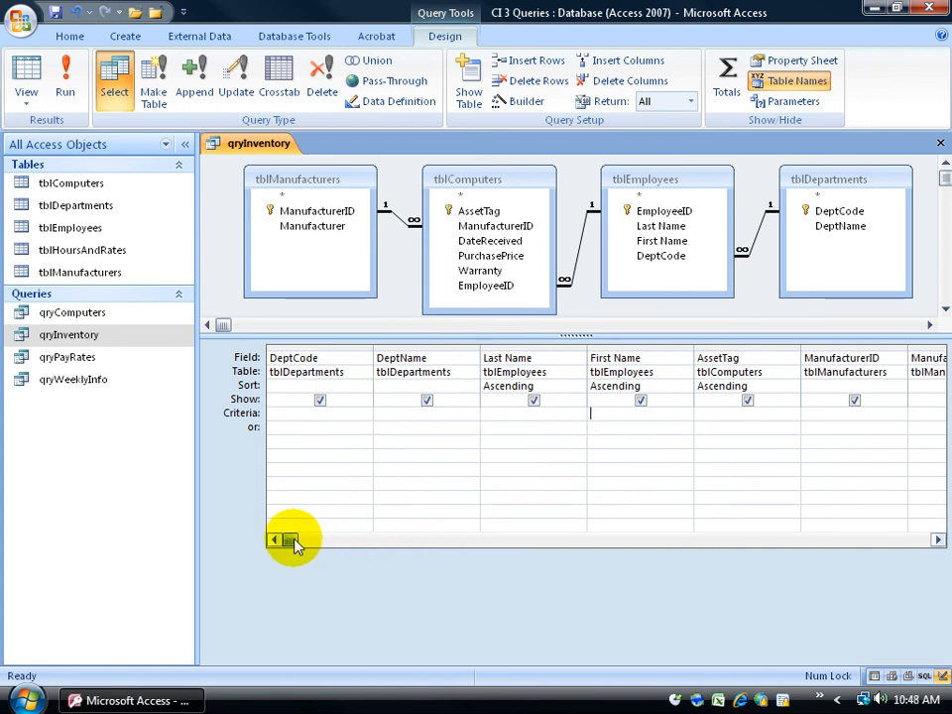
pyautogui.click(289, 417)
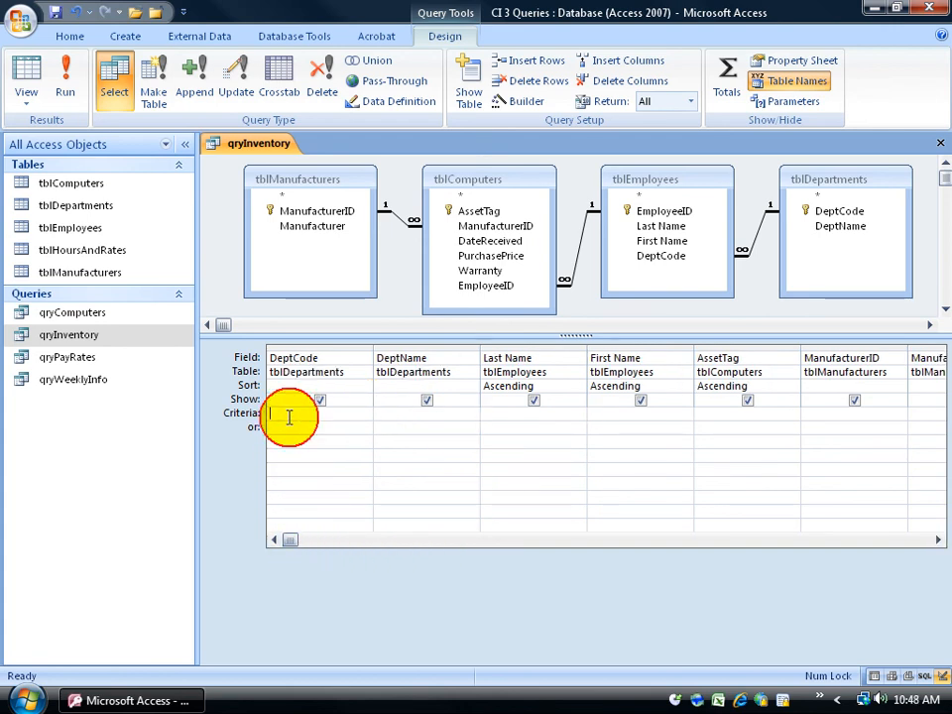
pyautogui.click(64, 91)
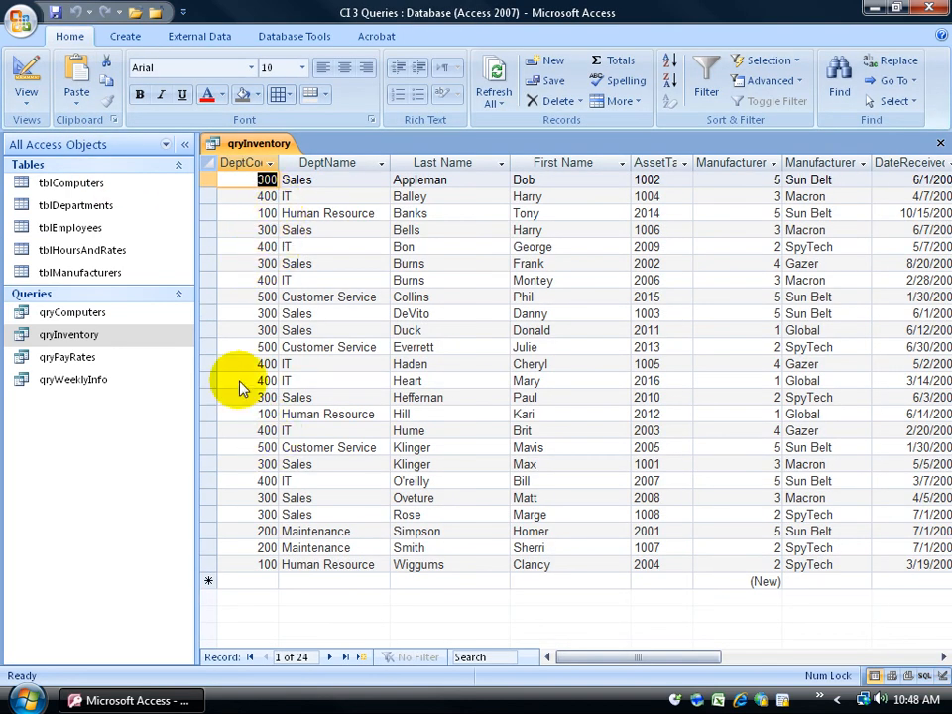
pyautogui.click(26, 79)
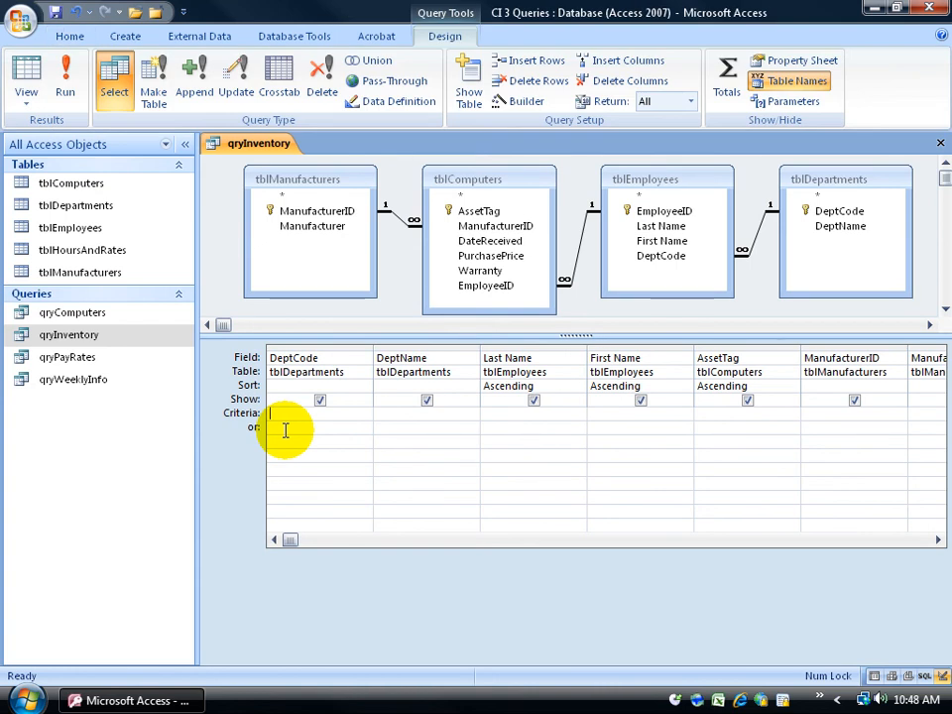
# Enter 100 as the criterion for the DeptCode field and run the query.
pyautogui.write('100')
pyautogui.press('Tab')
pyautogui.click(65, 84)
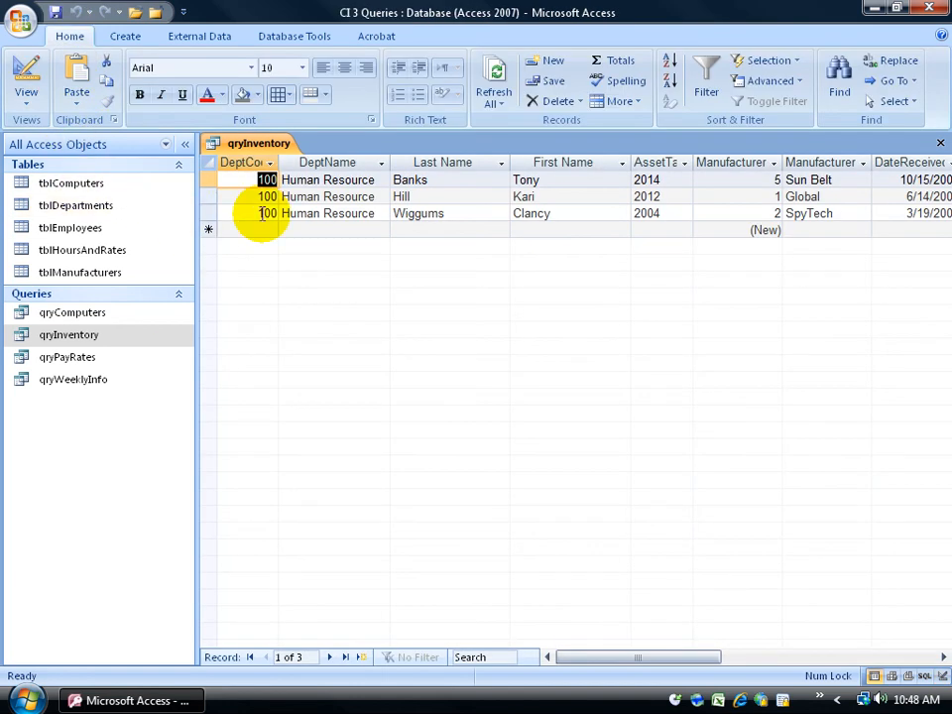
# Replace the DeptCode criterion with <=400 in Design view and run the query.
pyautogui.click(25, 84)
pyautogui.doubleClick(278, 412)
pyautogui.press('Delete')
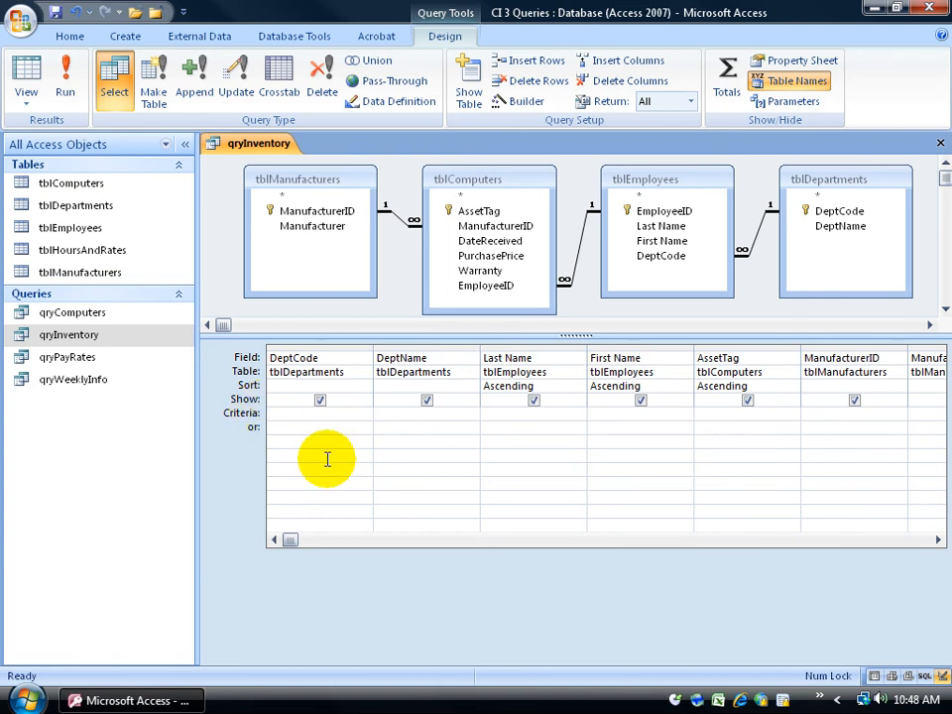
pyautogui.write('<=400')
pyautogui.press('Tab')
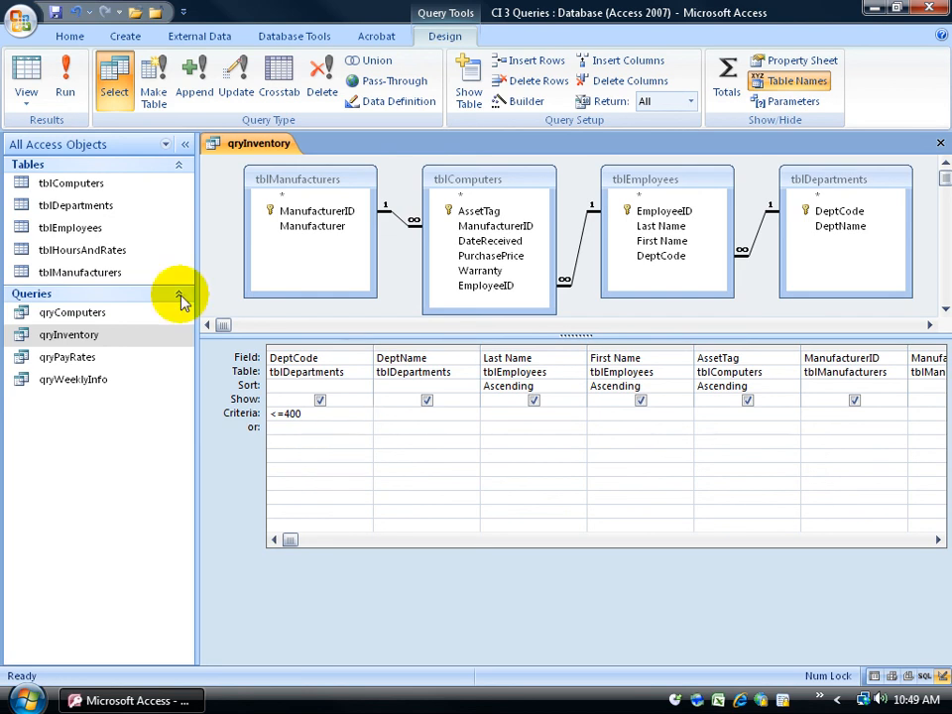
pyautogui.click(65, 81)
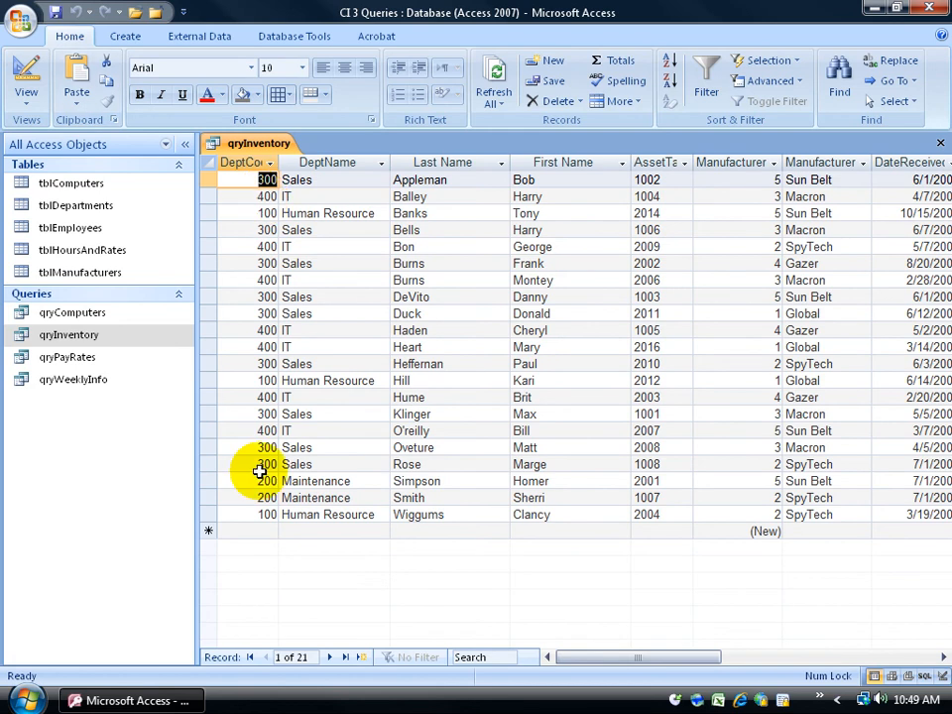
# Try to run the query with =>400 as the DeptCode criterion.
pyautogui.click(26, 79)
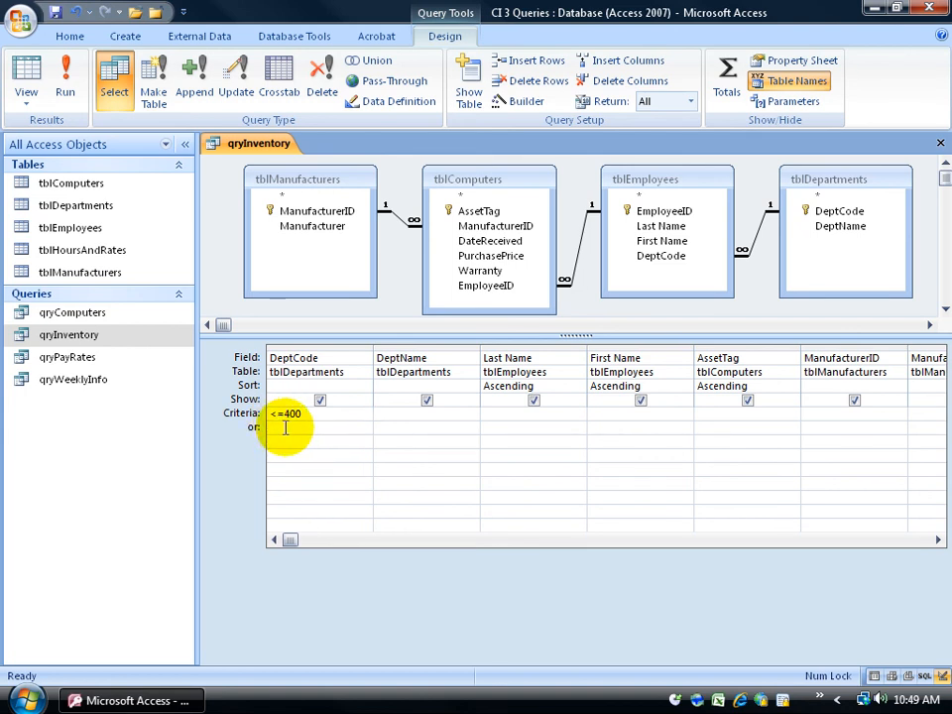
pyautogui.moveTo(283, 415); pyautogui.dragTo(256, 421)
pyautogui.write('=>')
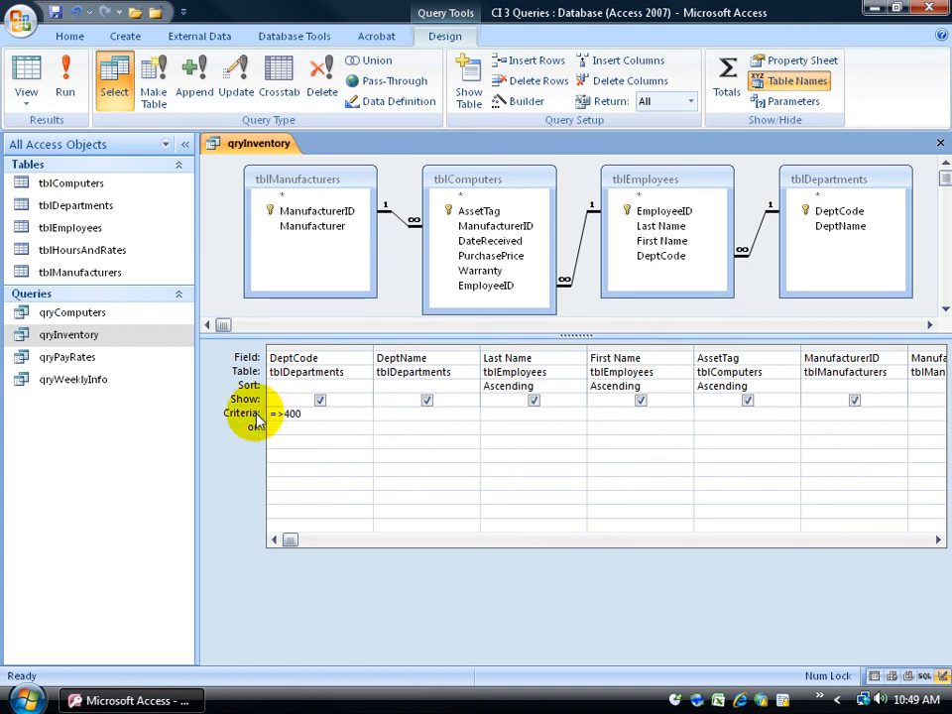
pyautogui.click(65, 81)
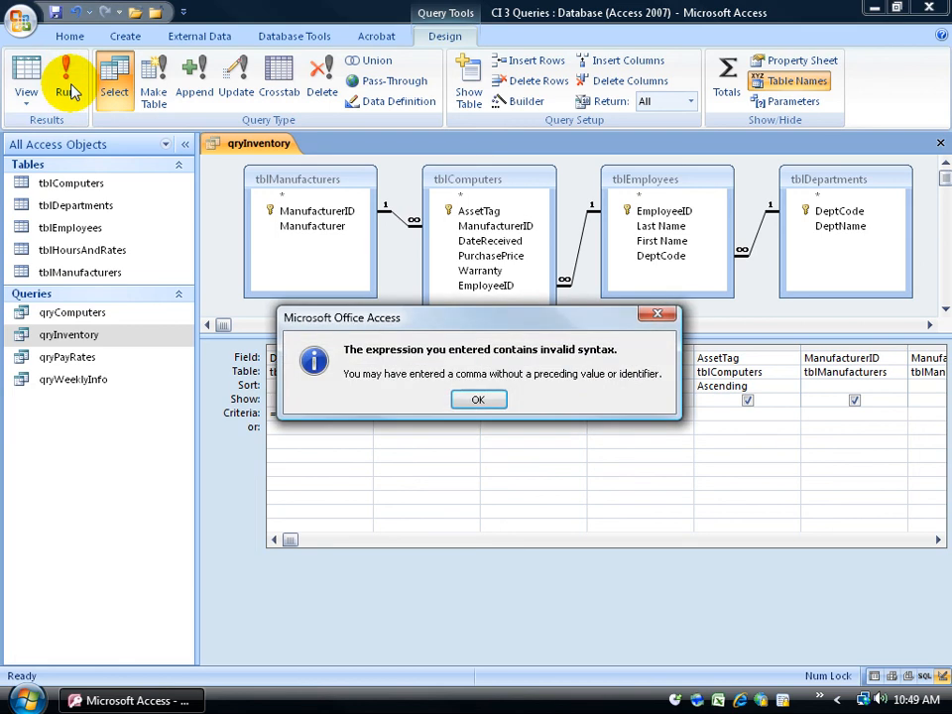
pyautogui.click(478, 403)
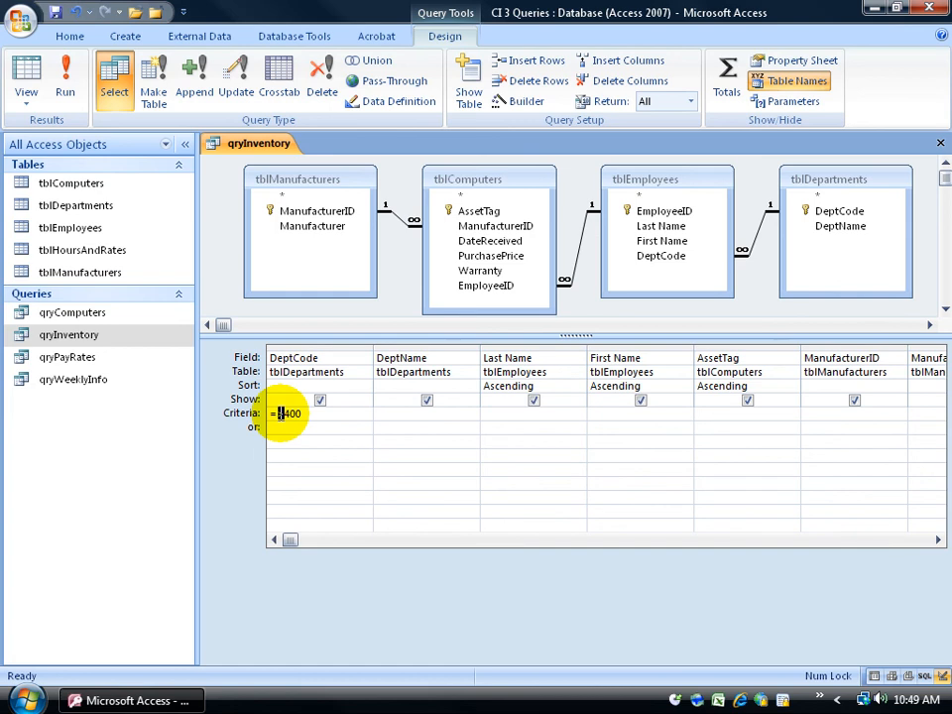
# Correct the DeptCode criterion to >=400 and run the query.
pyautogui.moveTo(281, 414); pyautogui.dragTo(238, 418)
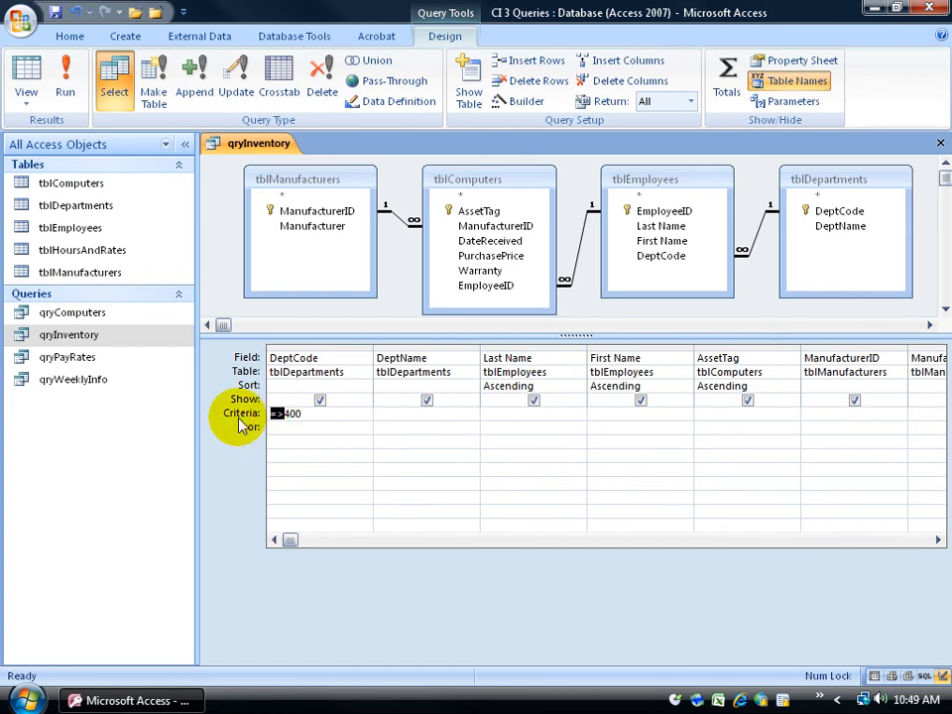
pyautogui.write('>=')
pyautogui.click(65, 89)
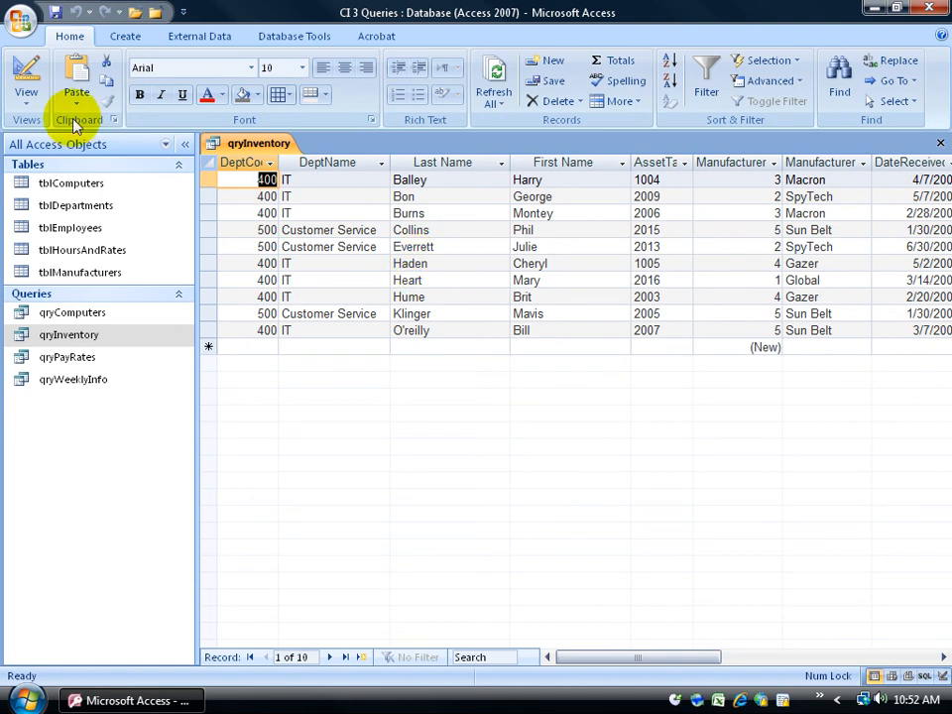
# Return to Design view and clear the DeptCode criterion.
pyautogui.click(27, 83)
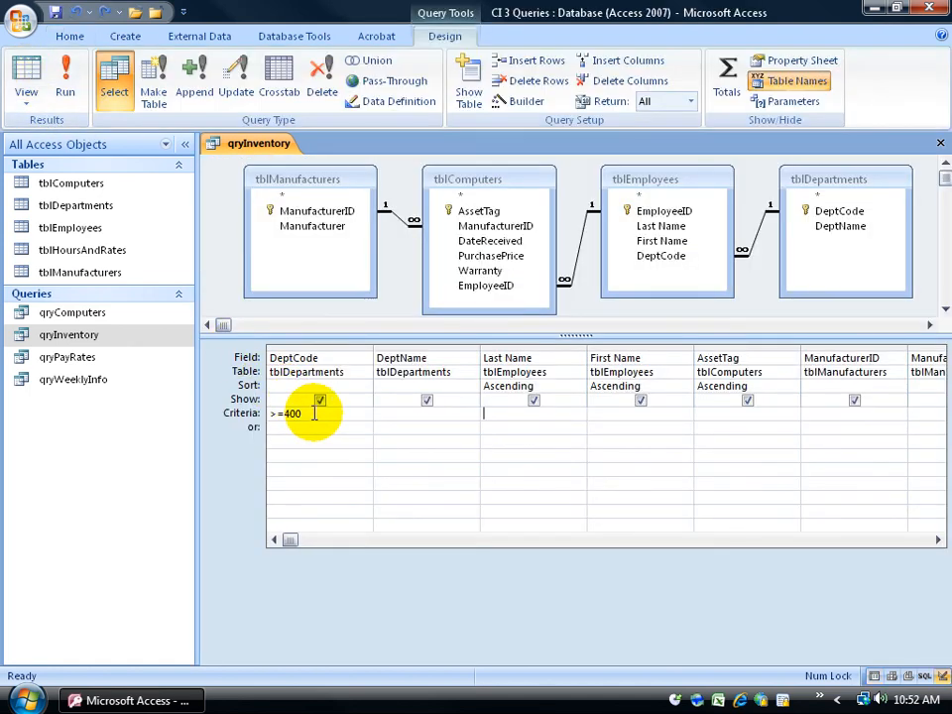
pyautogui.moveTo(314, 417); pyautogui.dragTo(238, 408)
pyautogui.press('Delete')
# Enter >K as the criterion for the Last Name field and run the query.
pyautogui.click(516, 415)
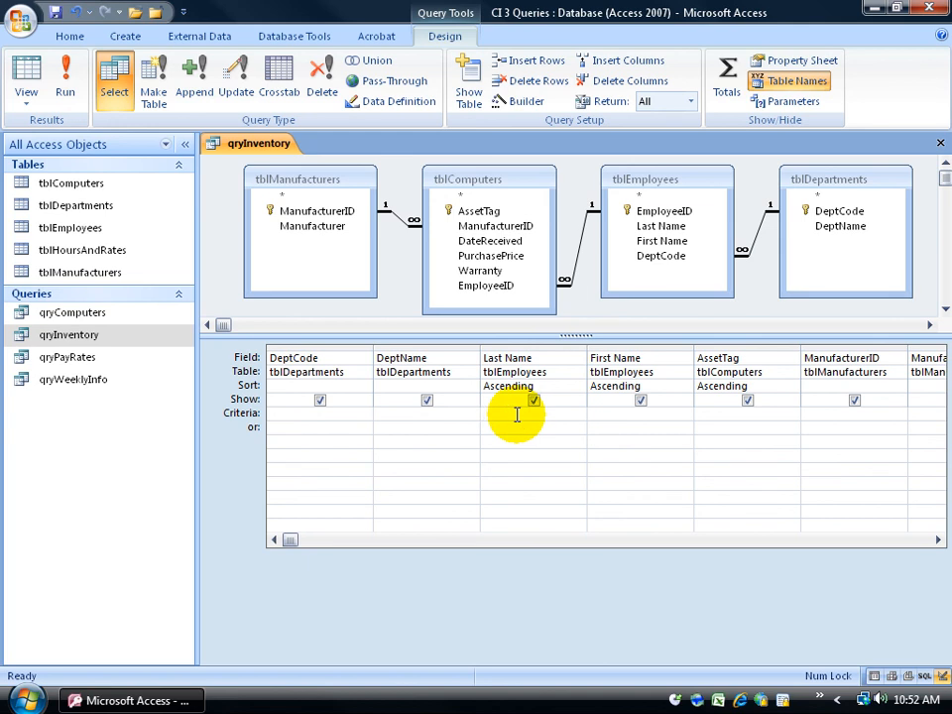
pyautogui.write('>K')
pyautogui.press('Tab')
pyautogui.click(66, 84)
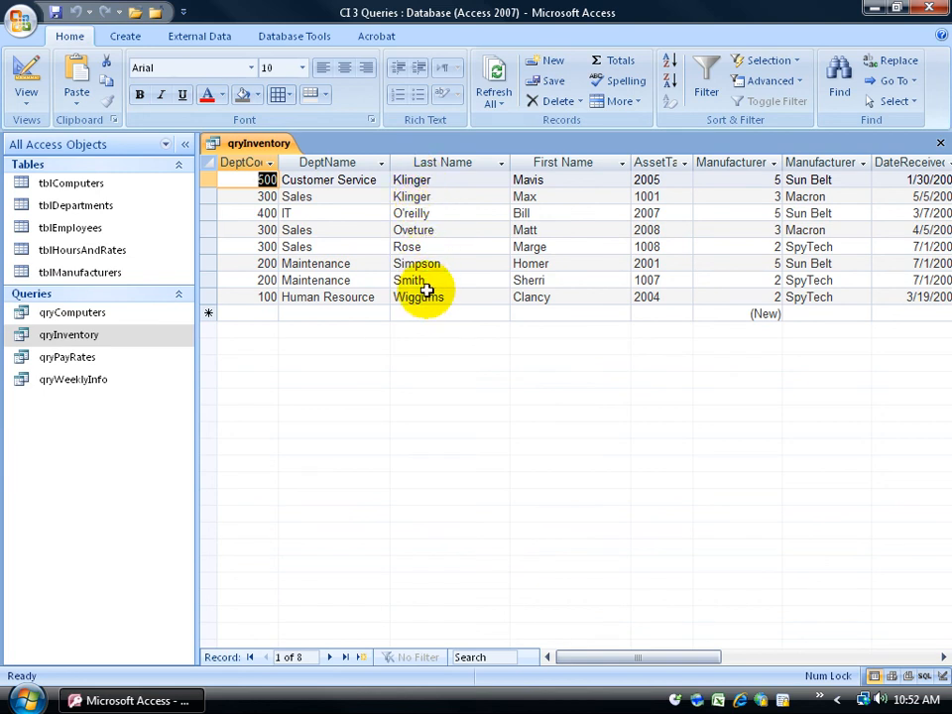
# Change the Last Name criterion to <"K" in Design view and run the query.
pyautogui.click(29, 75)
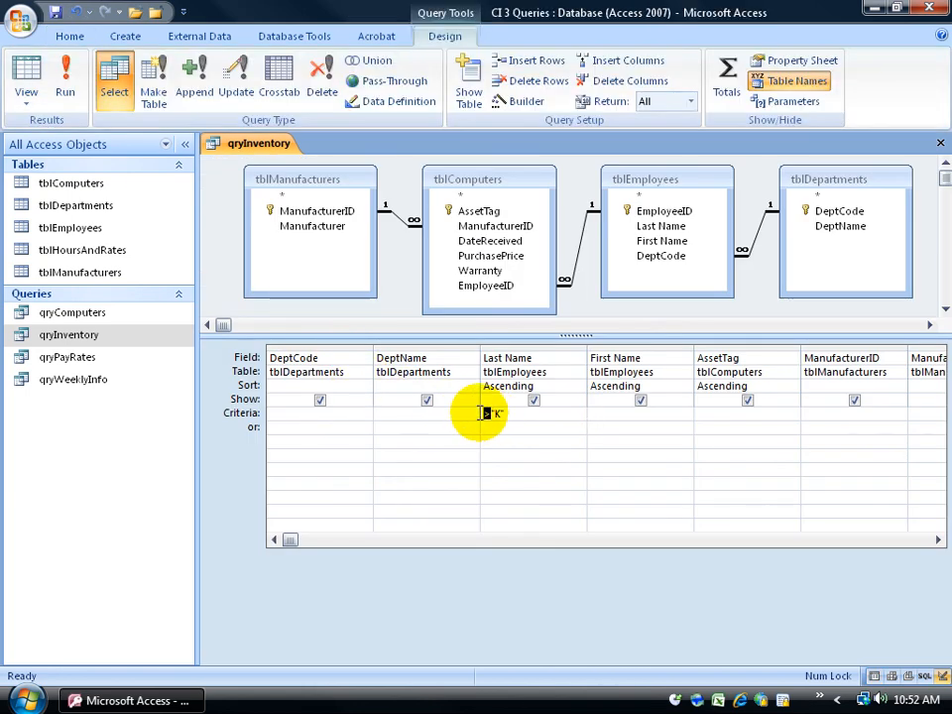
pyautogui.write('<')
pyautogui.click(64, 81)
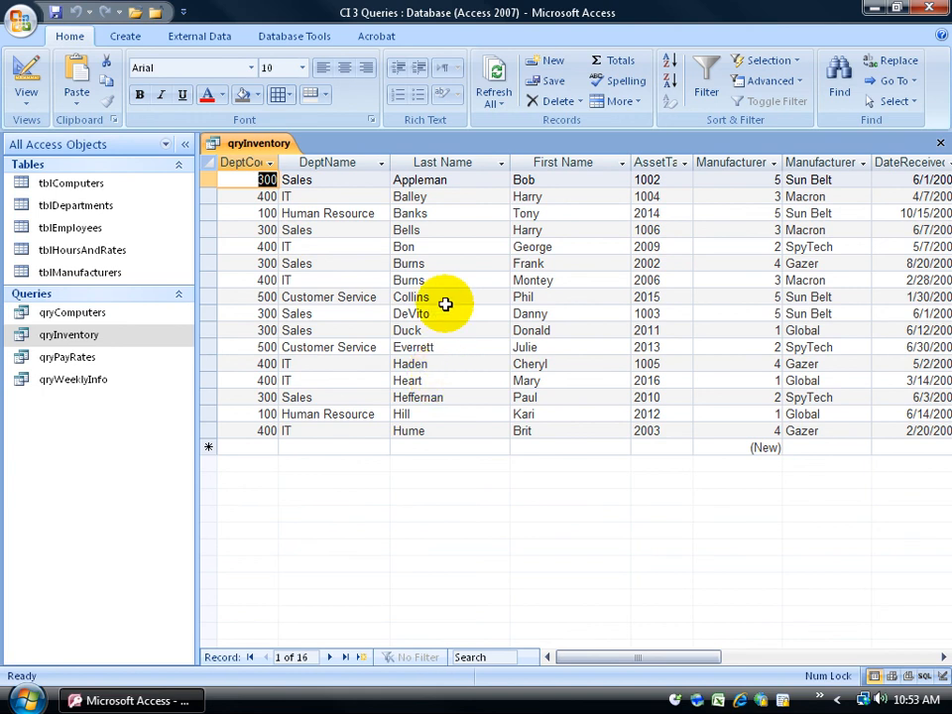
# Return to Design view and clear the Last Name criterion.
pyautogui.click(28, 72)
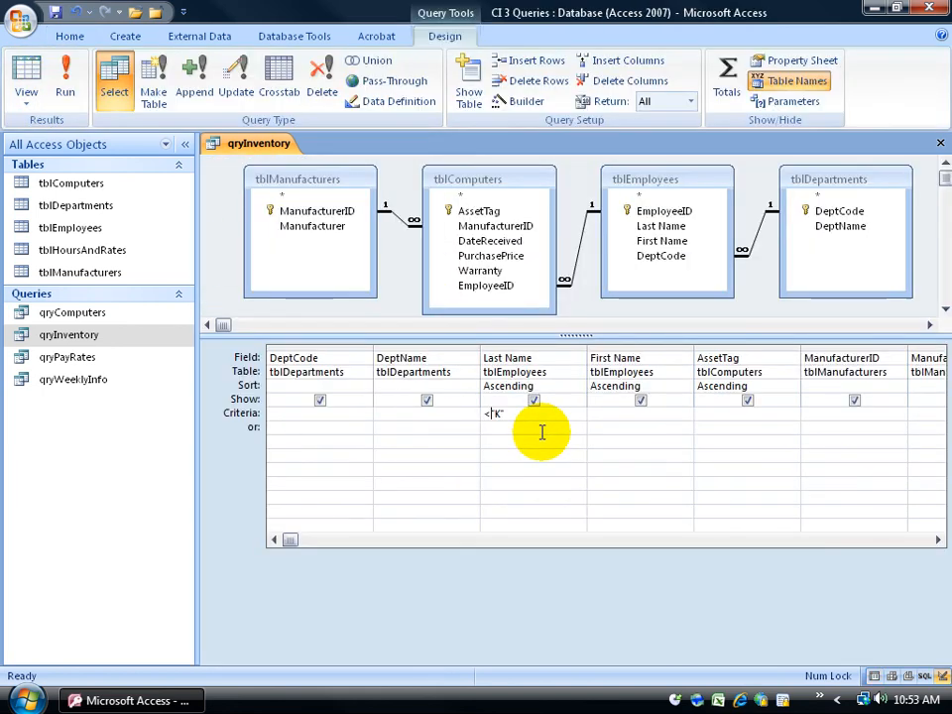
pyautogui.moveTo(526, 416); pyautogui.dragTo(467, 416)
pyautogui.press('Delete')
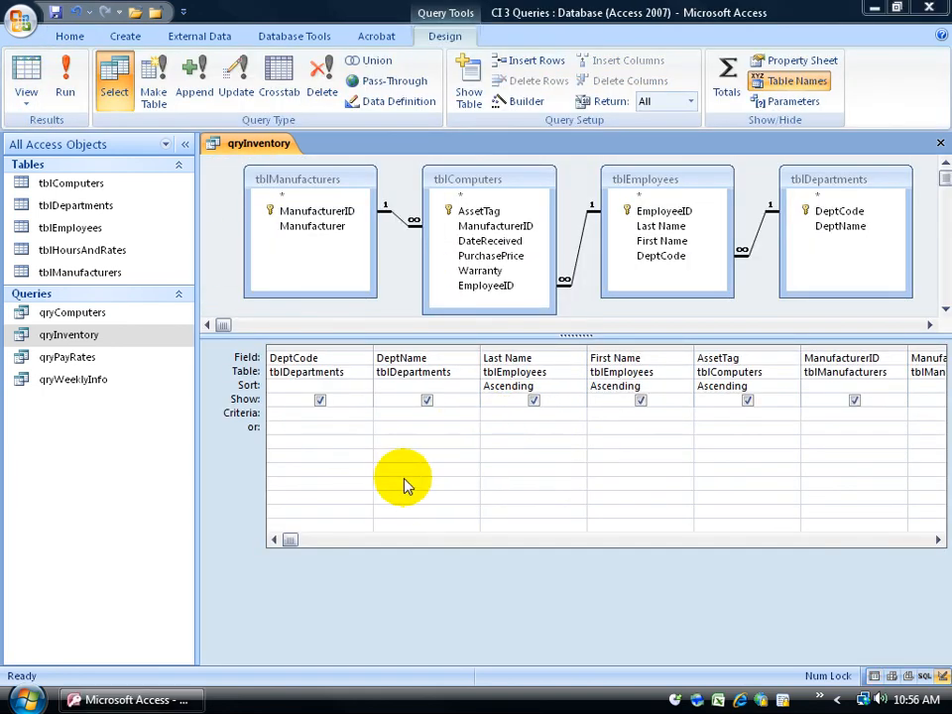
# Enter <>100 as the criterion for the DeptCode field and run the query.
pyautogui.click(317, 412)
pyautogui.write('<>')
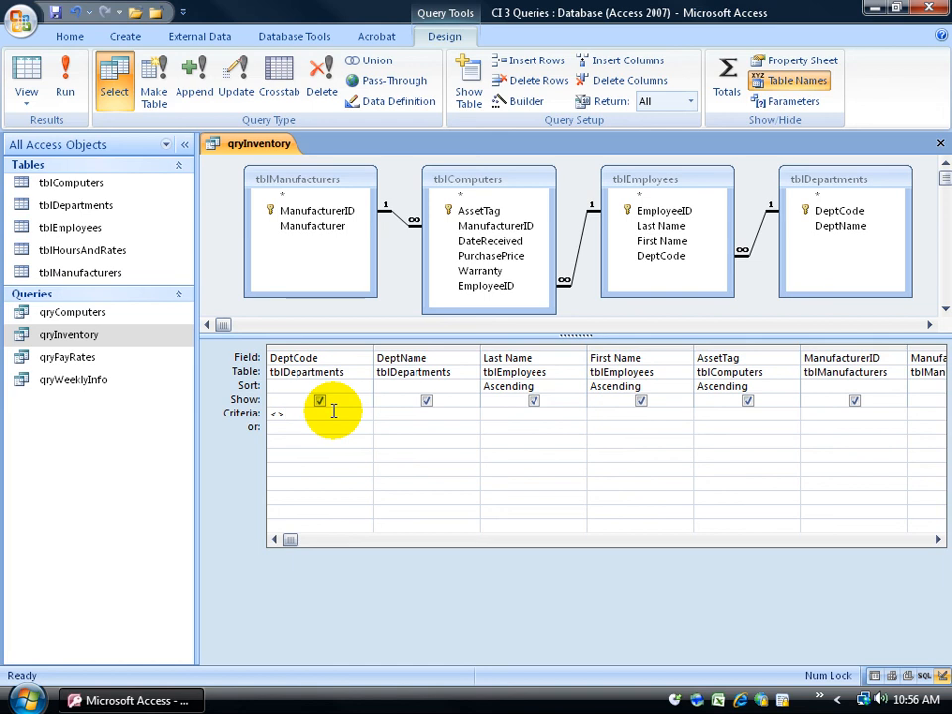
pyautogui.write('100')
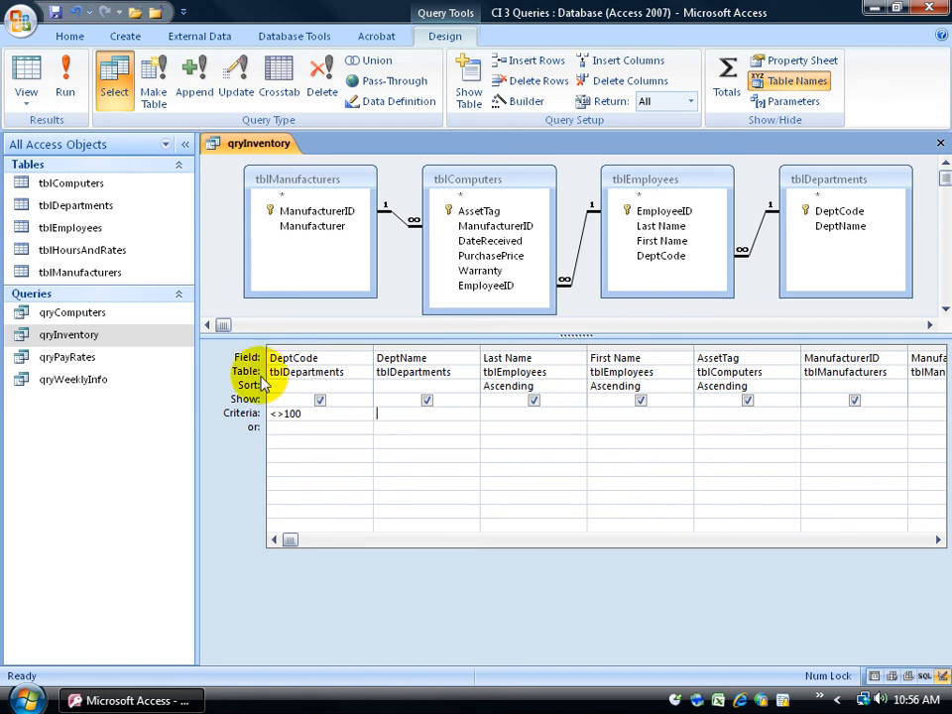
pyautogui.press('Tab')
pyautogui.click(67, 79)
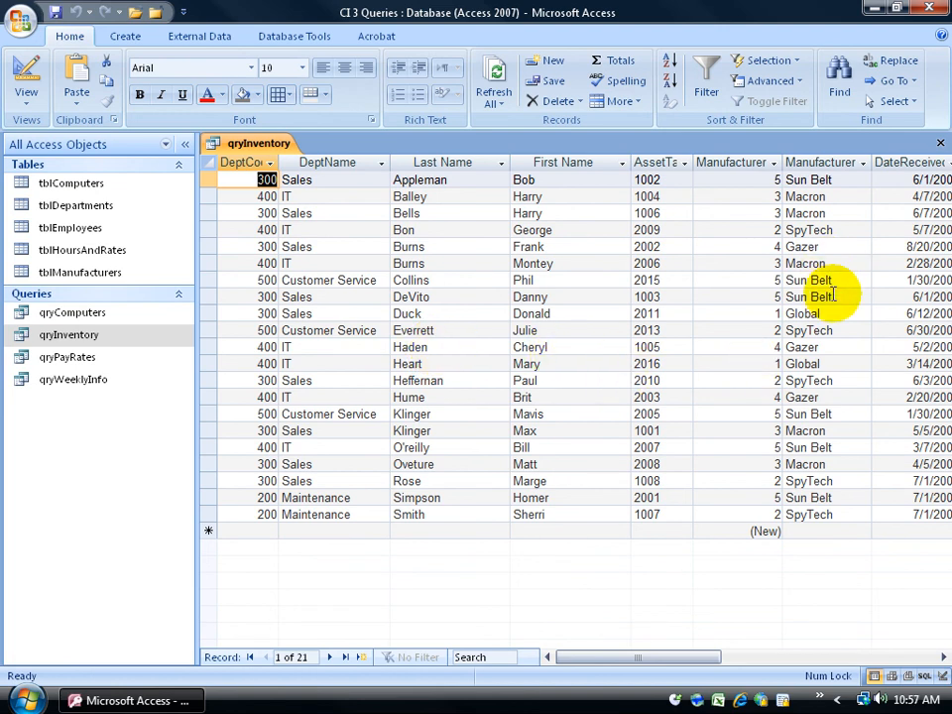
# Clear the <>100 criterion from DeptCode in Design view and run the query unfiltered.
pyautogui.click(34, 77)
pyautogui.moveTo(299, 414); pyautogui.dragTo(255, 416)
pyautogui.press('Delete')
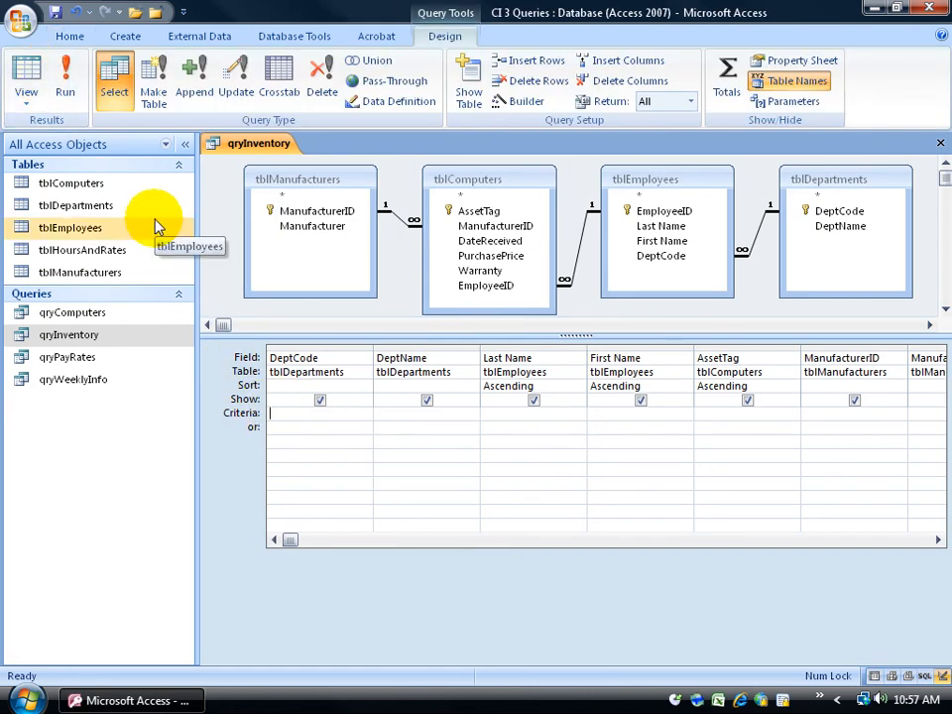
pyautogui.click(66, 86)
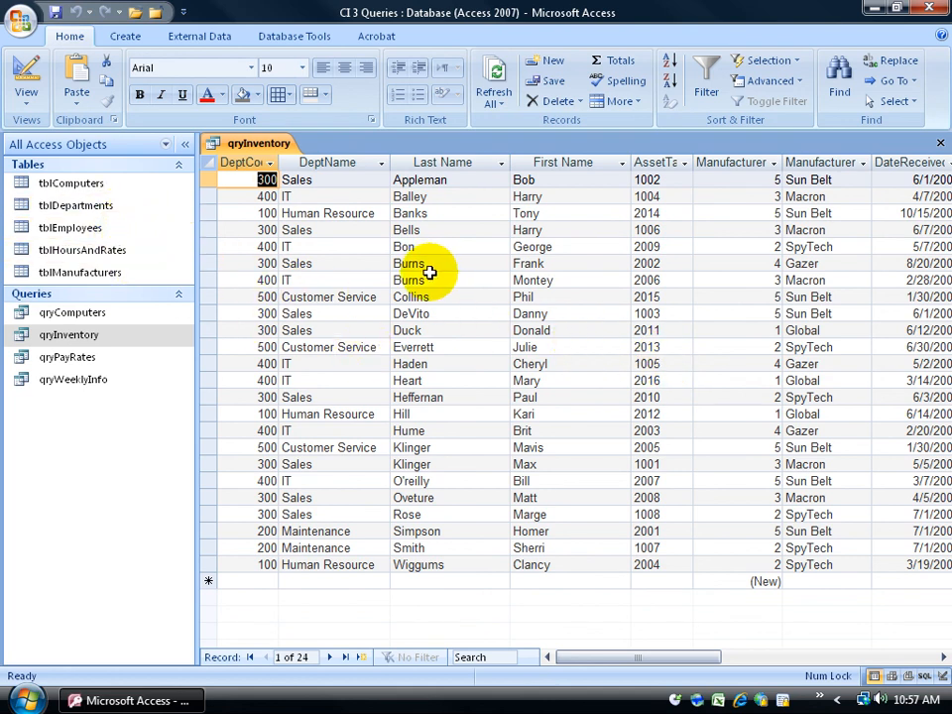
# Start Microsoft Office Word 2007 and open the Operator.docx document.
pyautogui.click(819, 699)
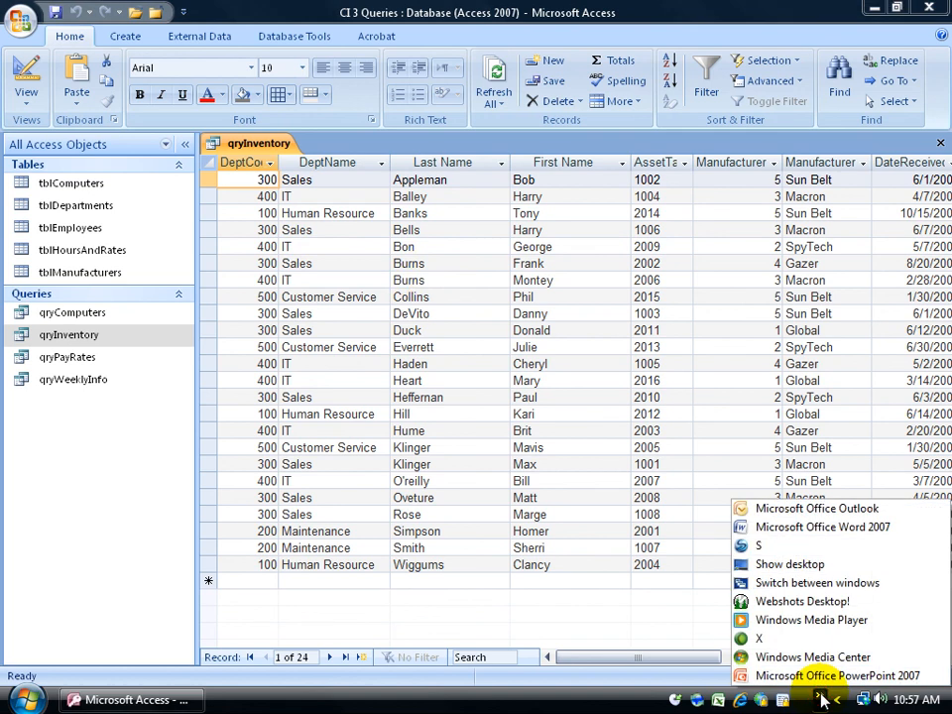
pyautogui.click(822, 526)
pyautogui.click(17, 20)
pyautogui.click(140, 76)
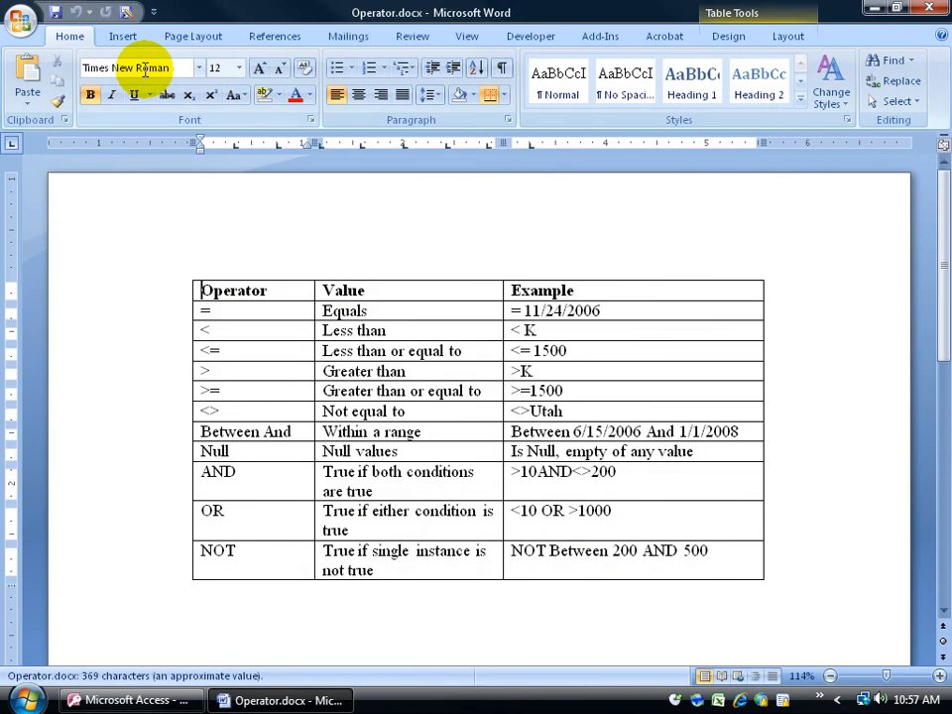